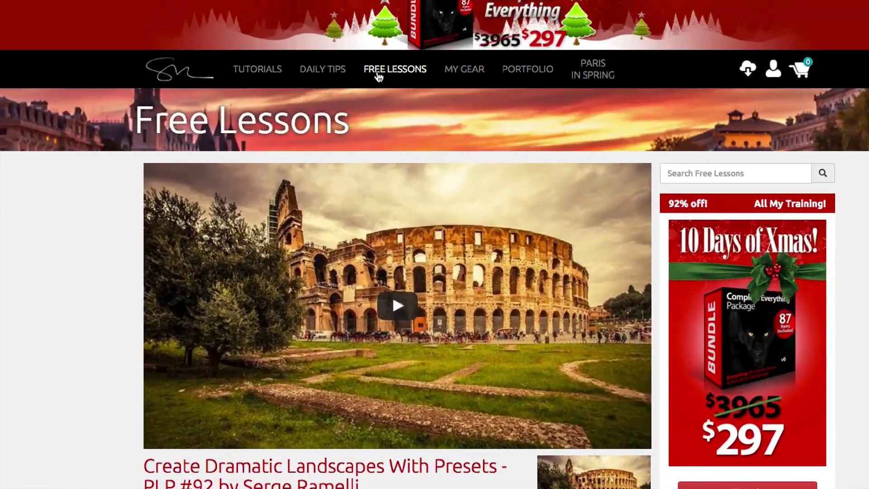
Browse the website's Free Lessons page and its My Gear page with the Creative Cloud Photography offer.
{"action": "left_click", "coordinate": [378, 78]}
{"action": "left_click", "coordinate": [307, 204]}
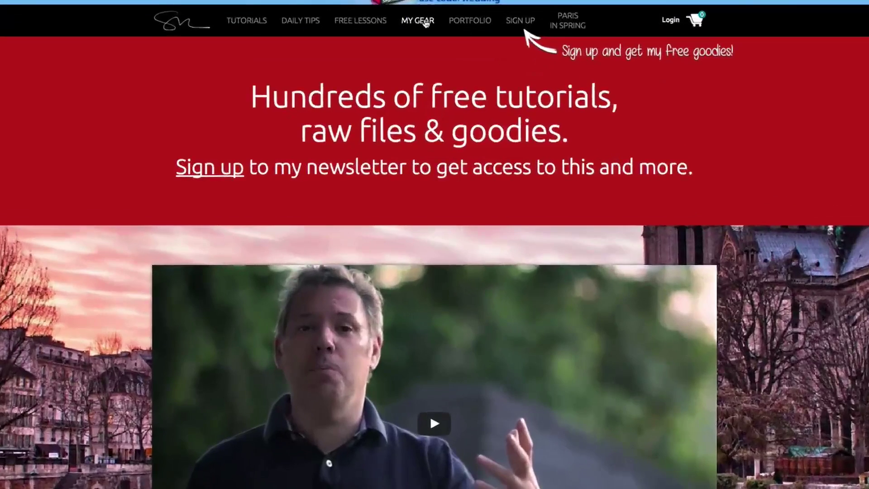
{"action": "left_click", "coordinate": [428, 77]}
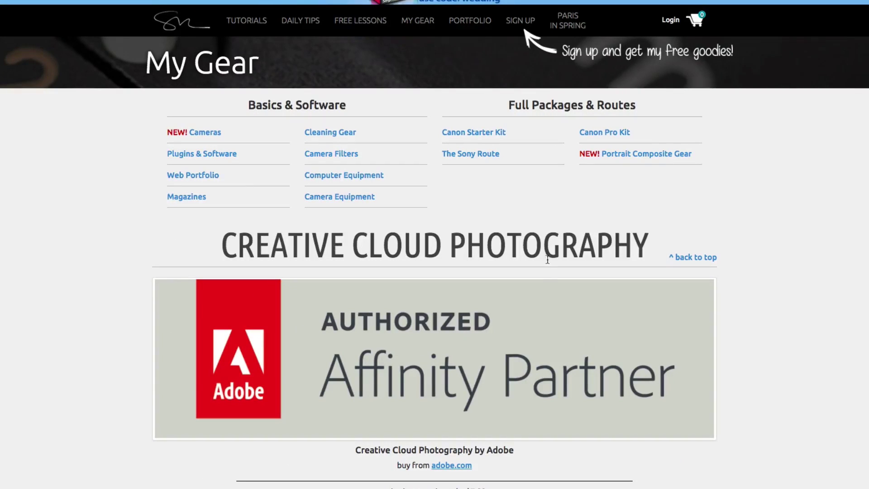
{"action": "left_click", "coordinate": [345, 354]}
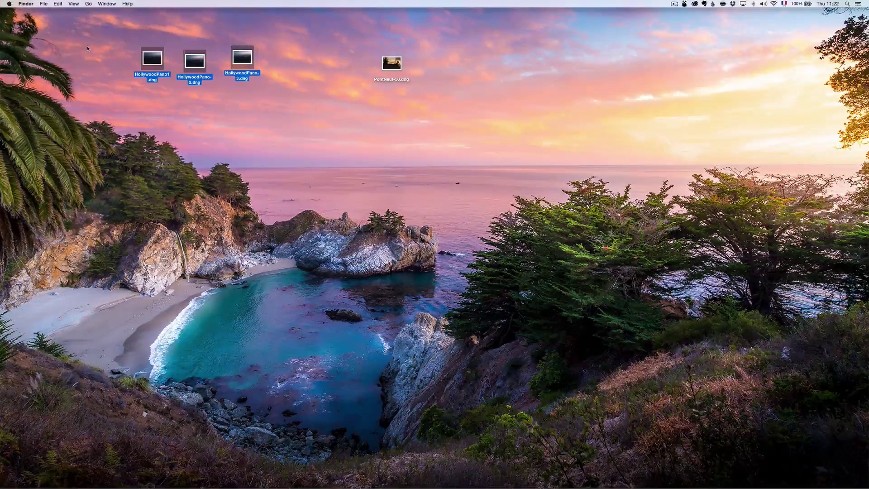
Open the desktop file PontNeuf-50.dng in Photoshop's Camera Raw.
{"action": "left_click", "coordinate": [106, 73]}
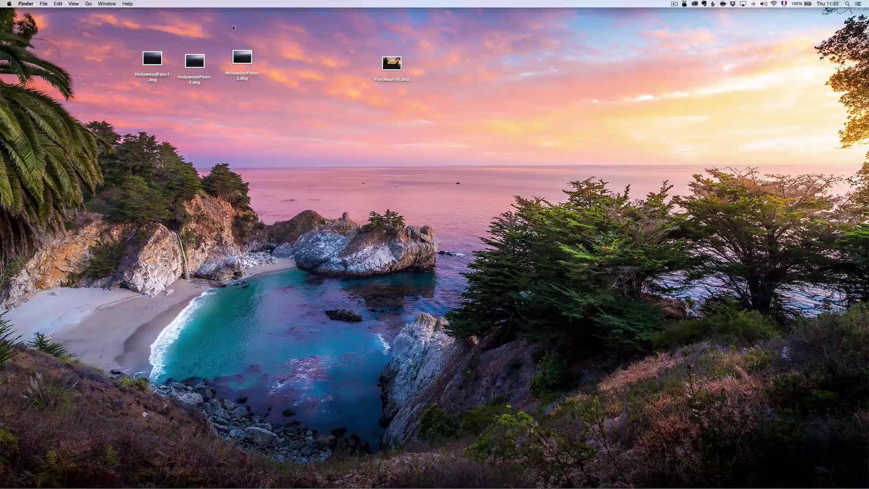
{"action": "left_click", "coordinate": [390, 65]}
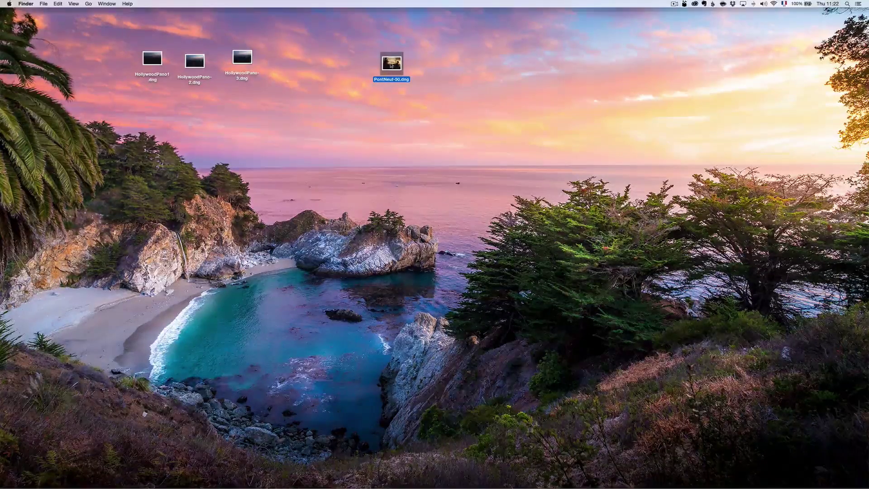
{"action": "left_click_drag", "start_coordinate": [391, 63], "coordinate": [412, 469]}
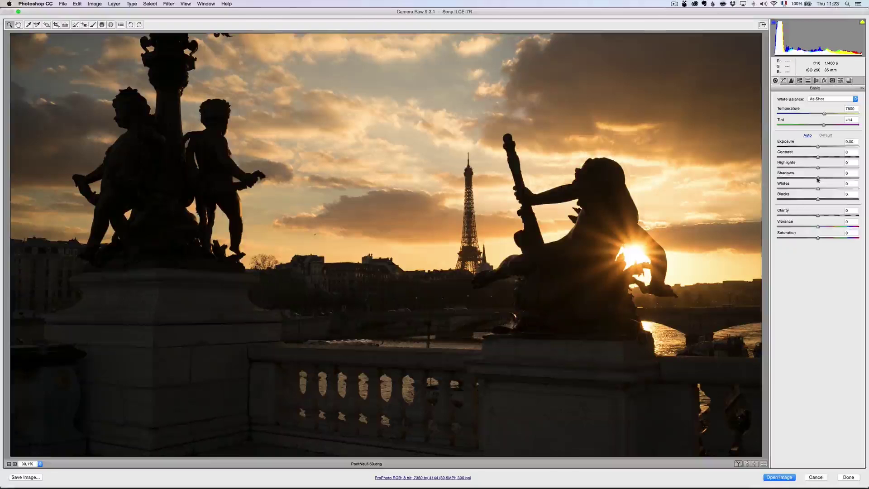
Set the photo's Shadows to +100, Highlights to -100, Blacks to -21 and Whites to +35.
{"action": "left_click_drag", "start_coordinate": [818, 178], "coordinate": [859, 183]}
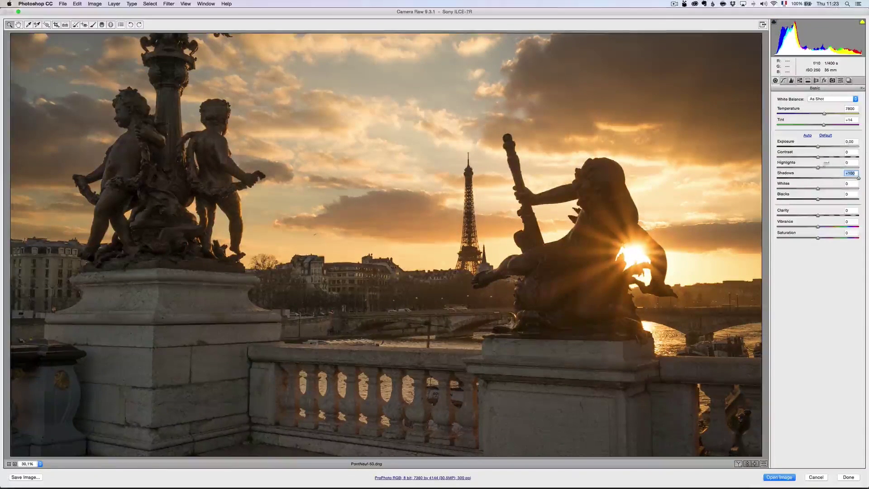
{"action": "left_click_drag", "start_coordinate": [819, 170], "coordinate": [777, 168]}
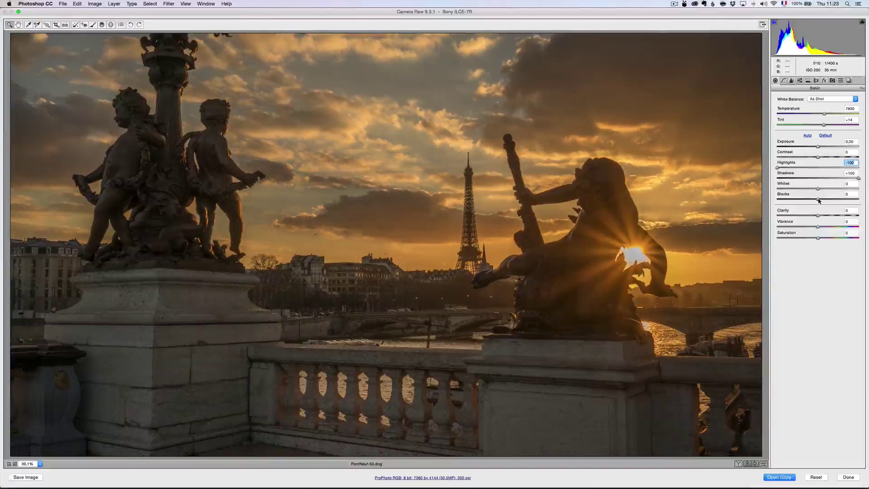
{"action": "key", "text": "alt"}
{"action": "left_click_drag", "start_coordinate": [819, 200], "coordinate": [810, 201]}
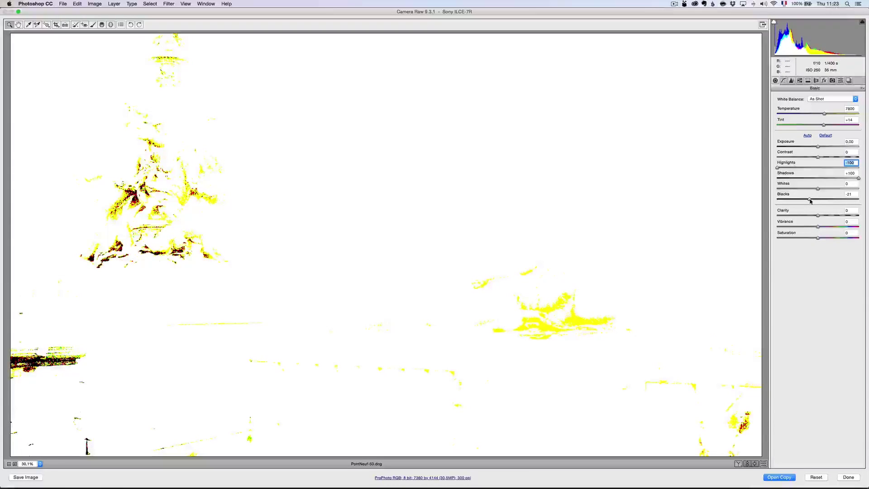
{"action": "left_click_drag", "start_coordinate": [811, 201], "coordinate": [810, 202]}
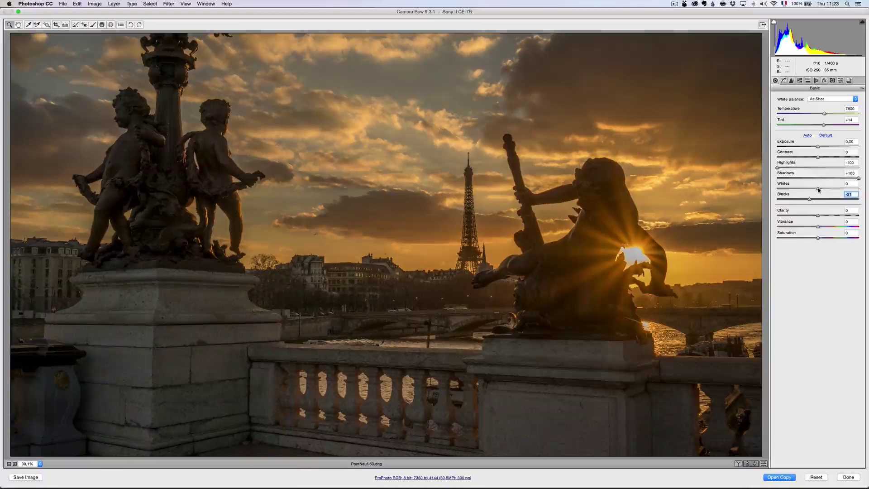
{"action": "left_click_drag", "start_coordinate": [818, 191], "coordinate": [832, 189]}
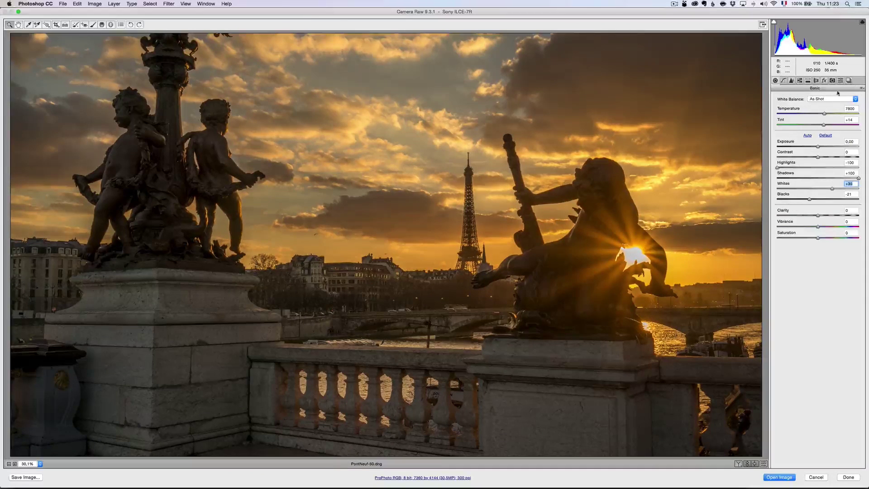
Try the Shade white balance on the photo, and settle on Daylight instead.
{"action": "left_click", "coordinate": [823, 99]}
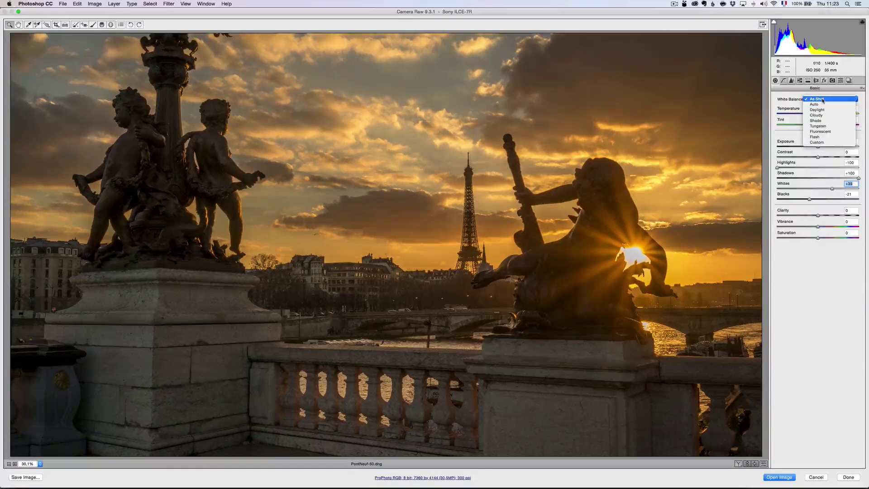
{"action": "left_click", "coordinate": [824, 121]}
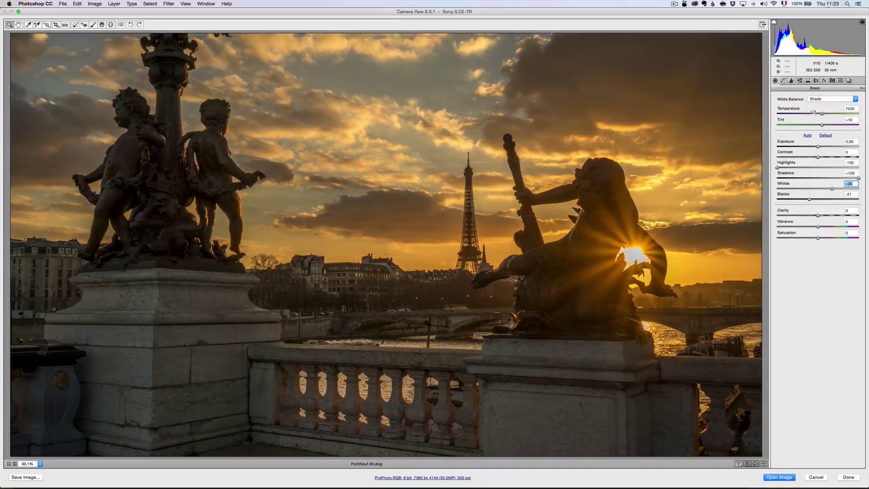
{"action": "left_click", "coordinate": [830, 101]}
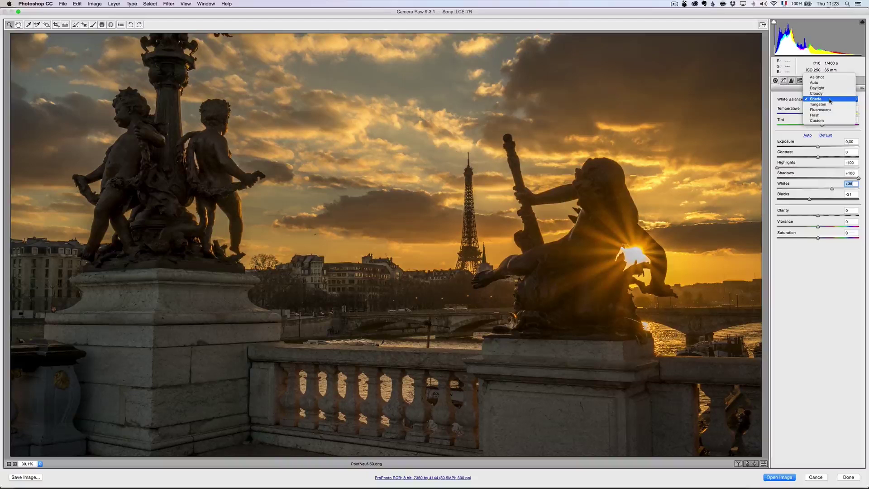
{"action": "left_click", "coordinate": [830, 88]}
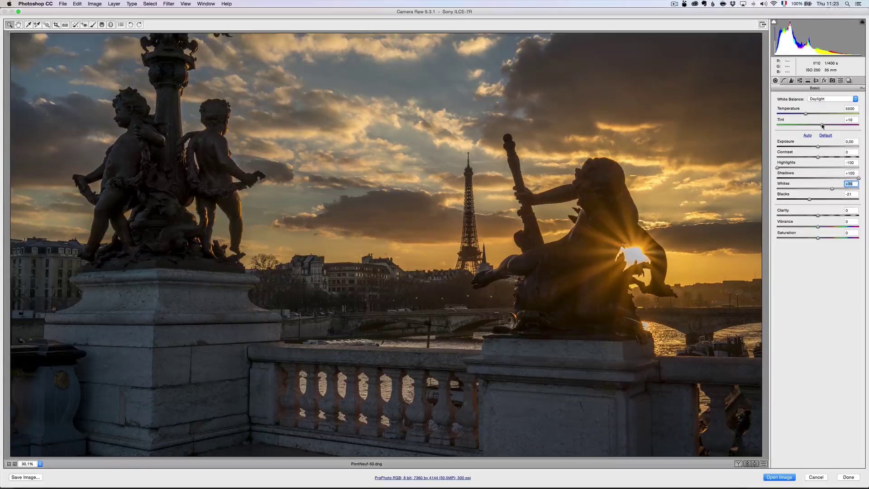
Set Tint to +23, Exposure to +0.40, Contrast to +18 and Vibrance to +23, and raise Saturation slightly.
{"action": "left_click_drag", "start_coordinate": [822, 126], "coordinate": [824, 126]}
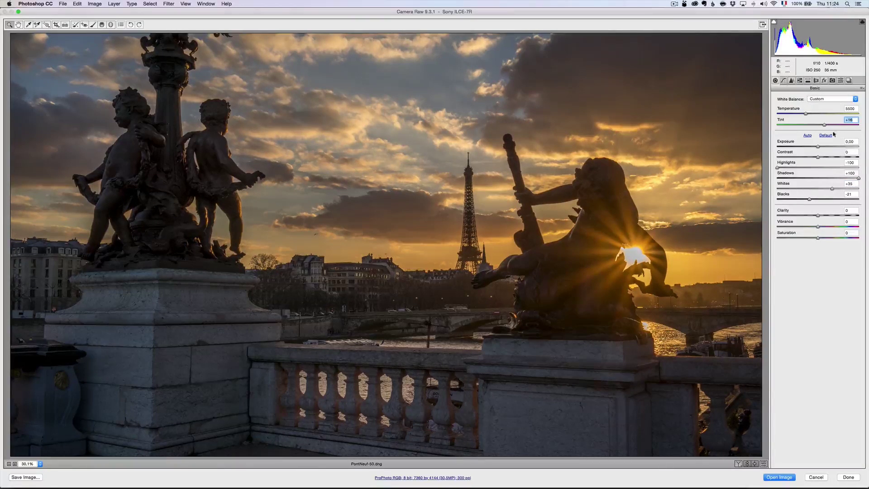
{"action": "left_click_drag", "start_coordinate": [828, 126], "coordinate": [825, 158]}
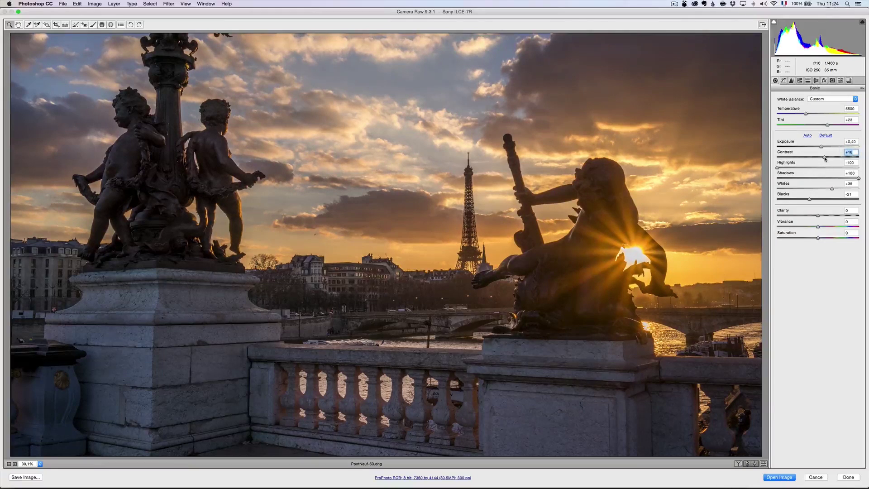
{"action": "left_click", "coordinate": [827, 227]}
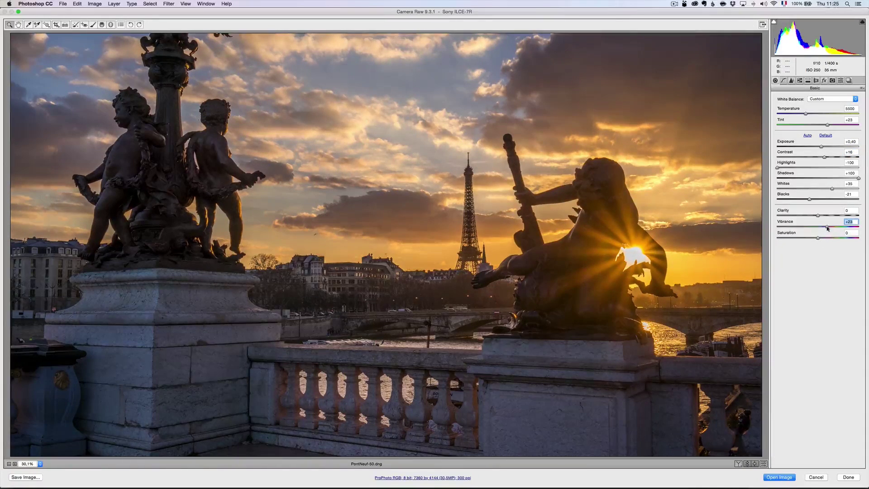
{"action": "left_click_drag", "start_coordinate": [828, 228], "coordinate": [821, 239]}
Enable lens profile corrections for the photo with the Sony FE 35mm F2.8 ZA profile.
{"action": "left_click", "coordinate": [799, 81]}
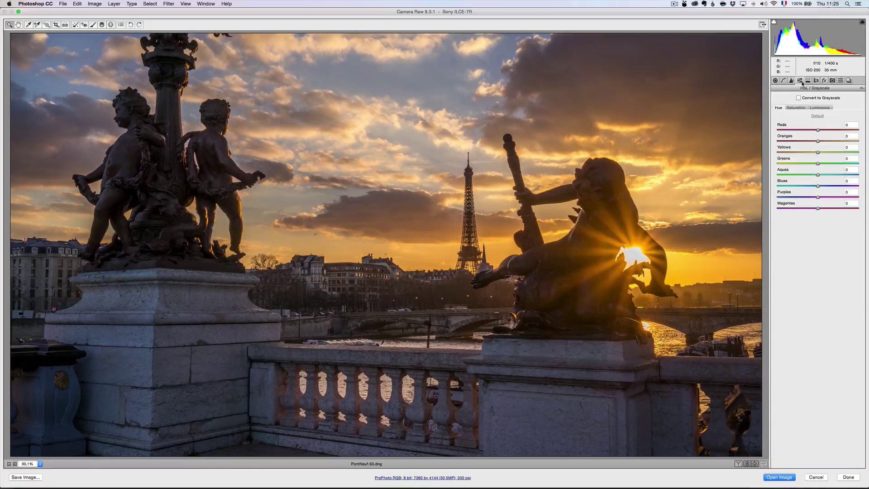
{"action": "left_click", "coordinate": [816, 81]}
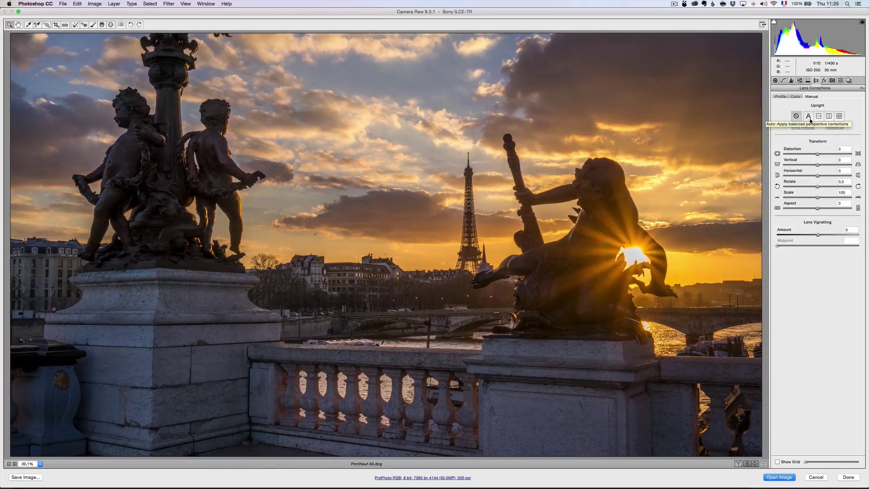
{"action": "left_click", "coordinate": [778, 97]}
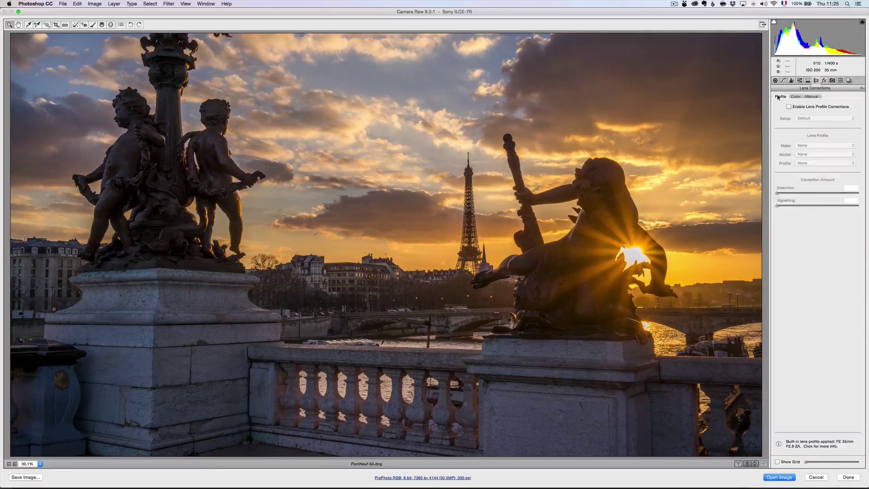
{"action": "left_click", "coordinate": [804, 108]}
{"action": "left_click", "coordinate": [804, 108]}
{"action": "left_click", "coordinate": [803, 109]}
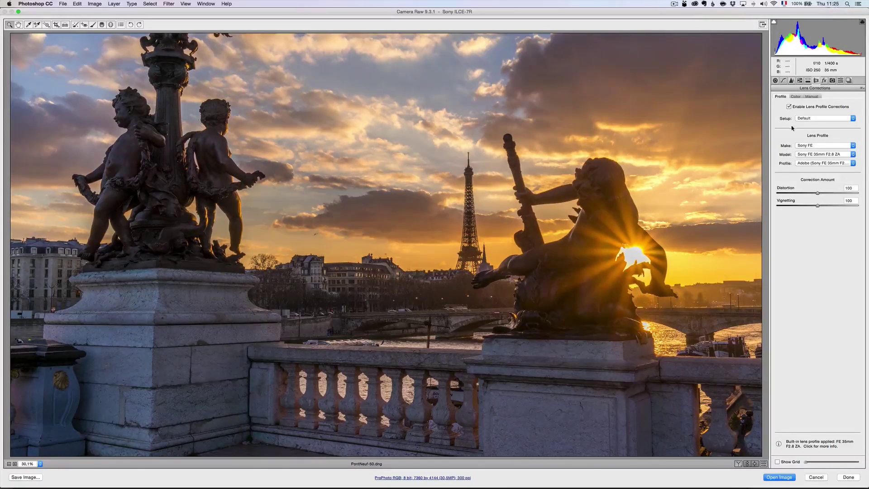
Inspect the sky and statue at 100% and set the luminance noise reduction to 26.
{"action": "left_click", "coordinate": [792, 82]}
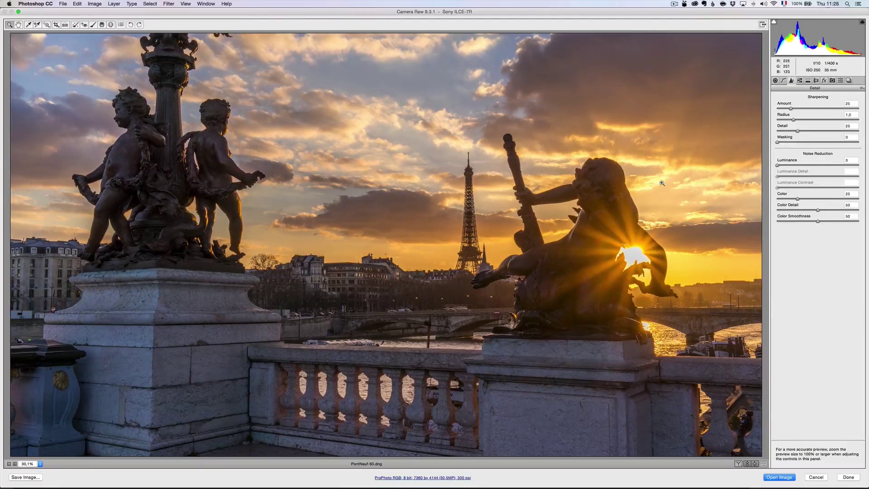
{"action": "left_click", "coordinate": [40, 464]}
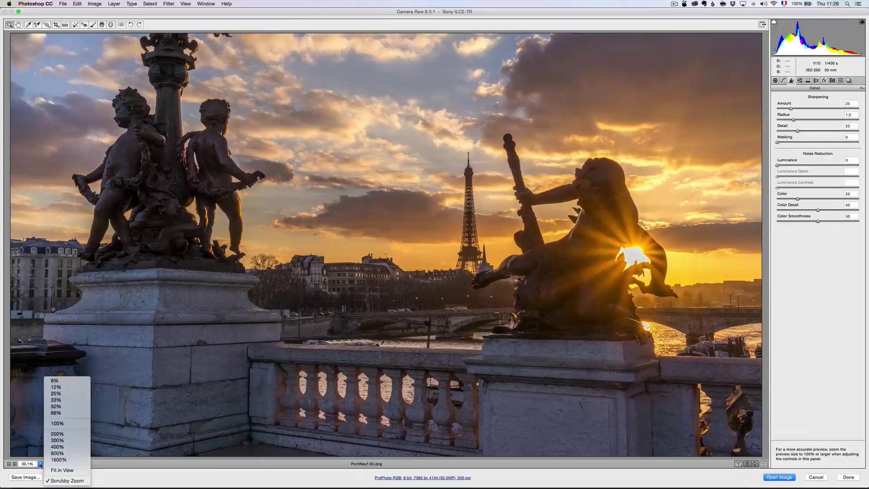
{"action": "left_click", "coordinate": [74, 422]}
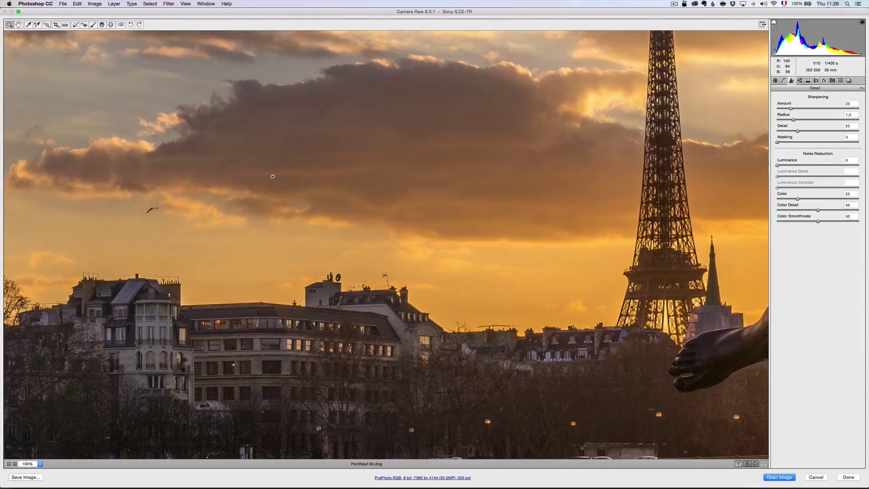
{"action": "left_click_drag", "start_coordinate": [302, 193], "coordinate": [474, 235]}
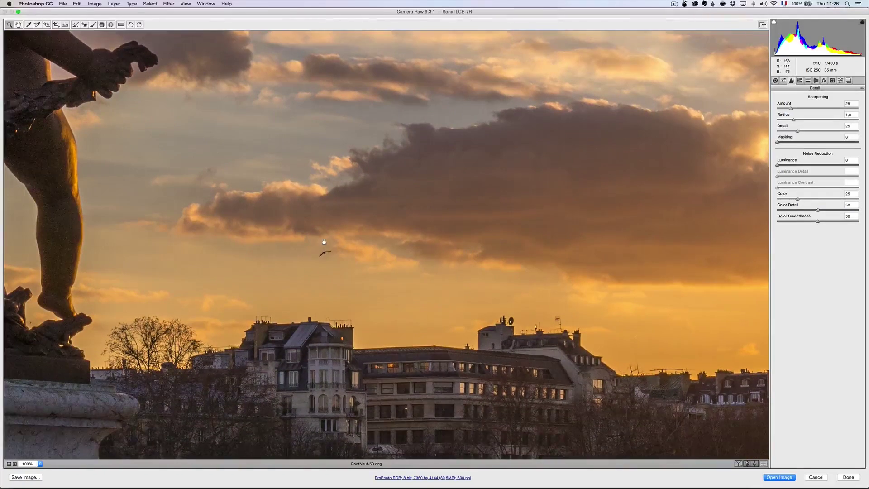
{"action": "left_click_drag", "start_coordinate": [324, 243], "coordinate": [408, 220]}
{"action": "left_click_drag", "start_coordinate": [196, 137], "coordinate": [296, 233]}
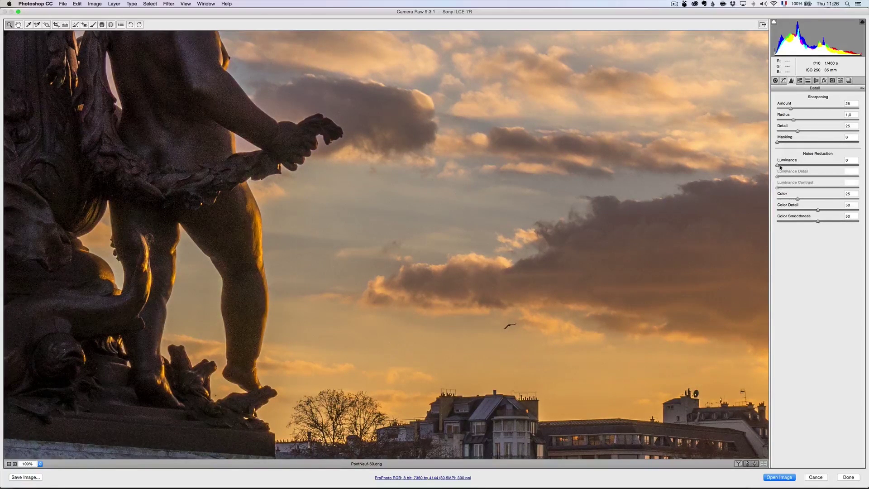
{"action": "left_click_drag", "start_coordinate": [779, 167], "coordinate": [799, 168]}
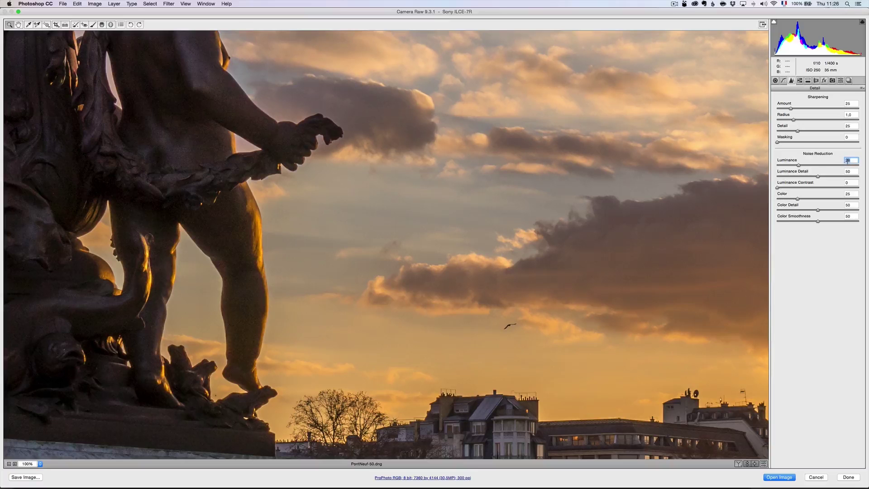
Set the sharpening Amount to 75 and limit it to edges with Masking at 51.
{"action": "left_click_drag", "start_coordinate": [792, 109], "coordinate": [817, 109]}
{"action": "left_click", "coordinate": [850, 103]}
{"action": "key", "text": "alt"}
{"action": "left_click_drag", "start_coordinate": [779, 145], "coordinate": [821, 140]}
Accept the raw adjustments for the whole photo and open it in Photoshop.
{"action": "left_click", "coordinate": [40, 464]}
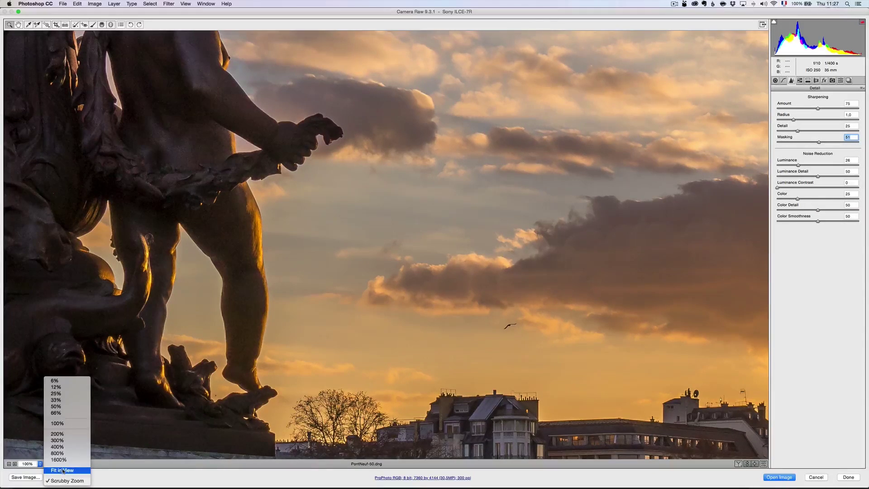
{"action": "left_click", "coordinate": [63, 471]}
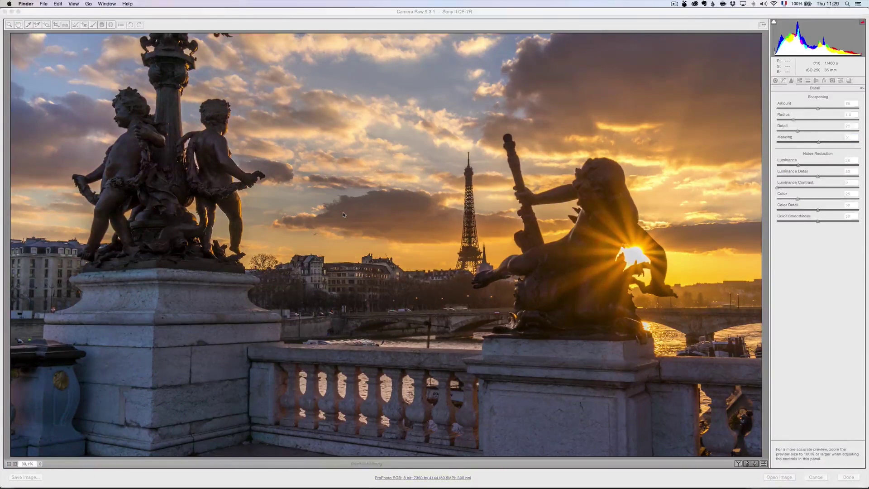
{"action": "left_click", "coordinate": [836, 367]}
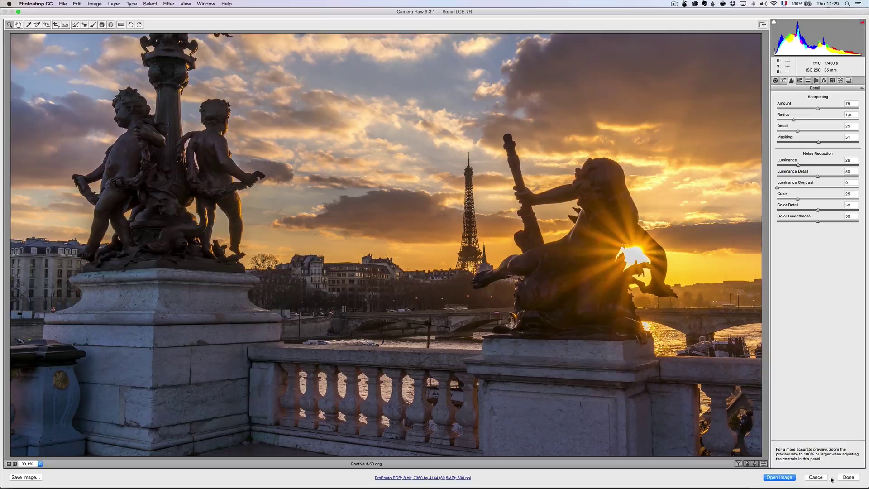
{"action": "left_click", "coordinate": [846, 478]}
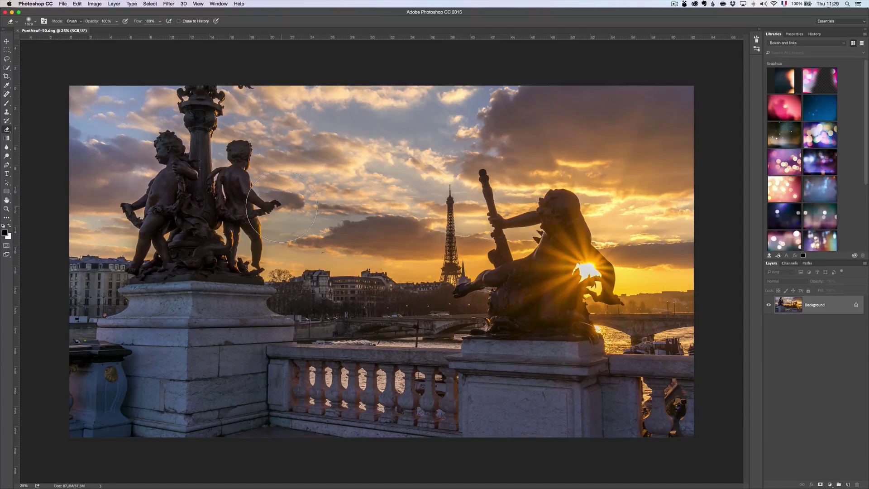
Switch to Lightroom and open the unedited PontNeuf-50.dng photo in the Develop module.
{"action": "key", "text": "super+Tab"}
{"action": "key", "text": "super+Tab"}
{"action": "key", "text": "super+Tab"}
{"action": "key", "text": "super+Tab"}
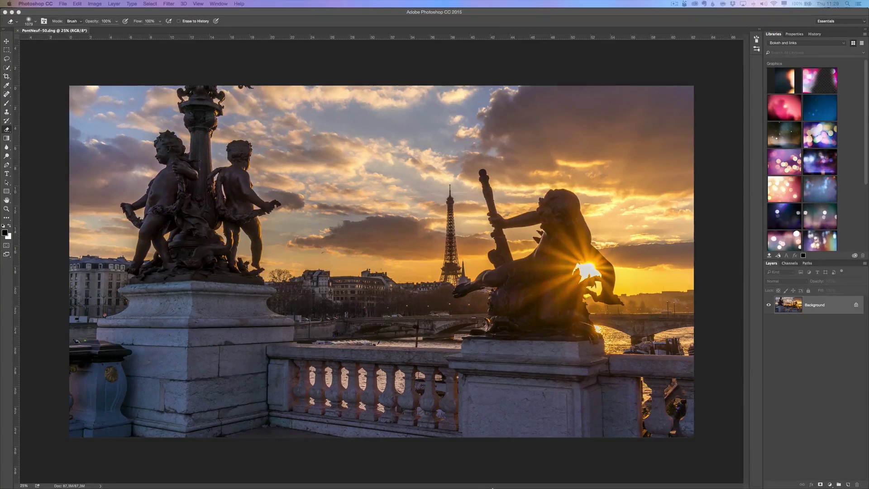
{"action": "left_click", "coordinate": [562, 466]}
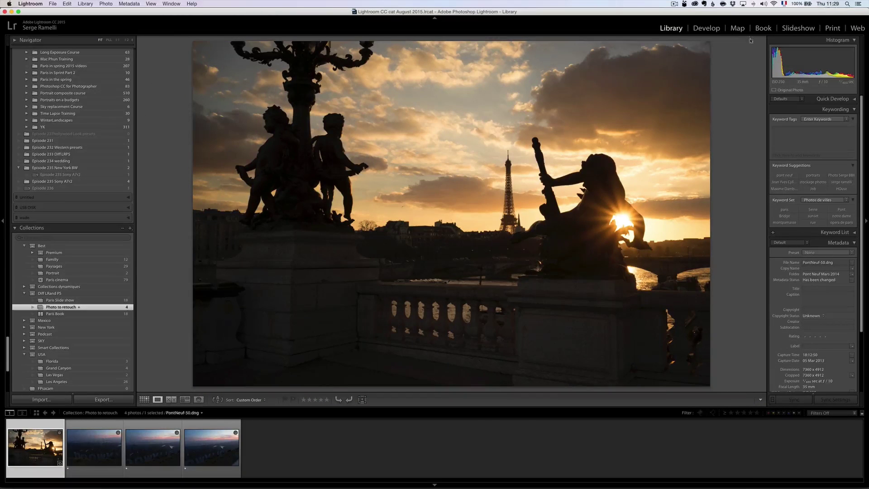
{"action": "left_click", "coordinate": [706, 28]}
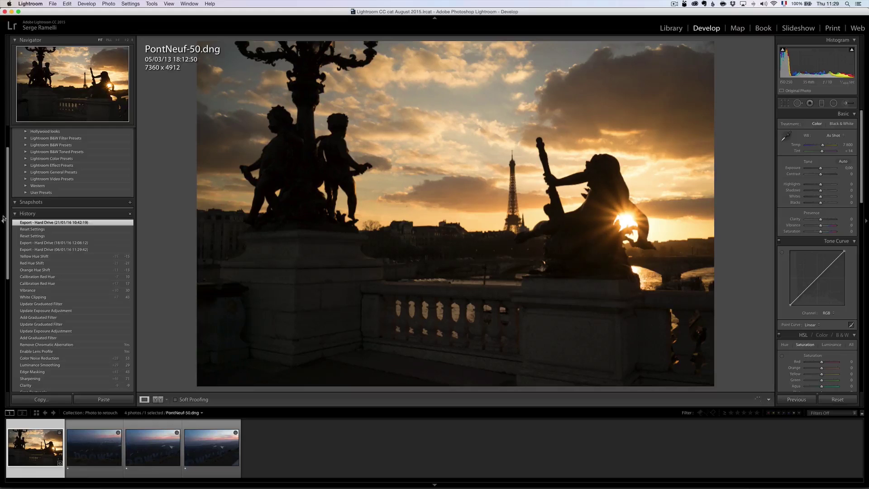
Hide the Navigator and History side panel, and set Highlights to -100, Shadows to +100, Whites to +39 and Blacks to -20.
{"action": "left_click", "coordinate": [2, 220]}
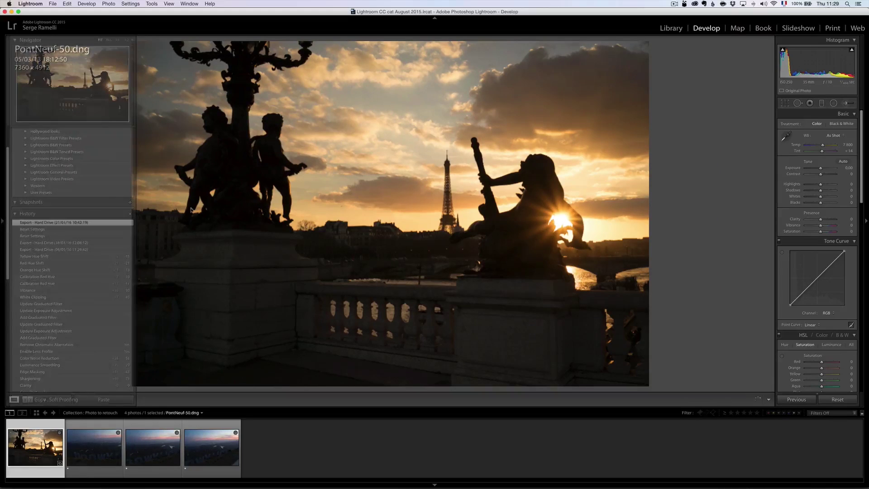
{"action": "mouse_move", "coordinate": [823, 191]}
{"action": "left_mouse_down"}
{"action": "mouse_move", "coordinate": [836, 191]}
{"action": "mouse_move", "coordinate": [806, 184]}
{"action": "mouse_move", "coordinate": [830, 199]}
{"action": "mouse_move", "coordinate": [818, 205]}
{"action": "left_mouse_up"}
{"action": "left_click", "coordinate": [821, 197], "text": "alt"}
Set the photo's white balance to Daylight and raise the Exposure to +0.30.
{"action": "left_click", "coordinate": [832, 135]}
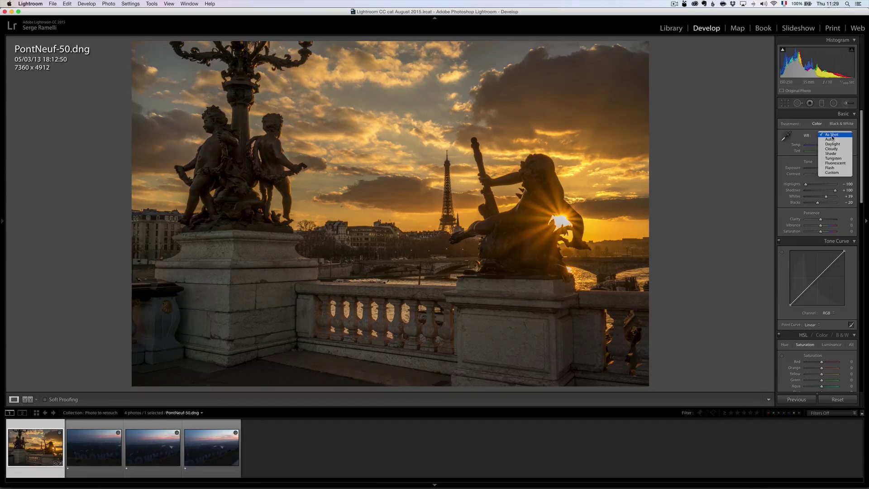
{"action": "left_click", "coordinate": [833, 144]}
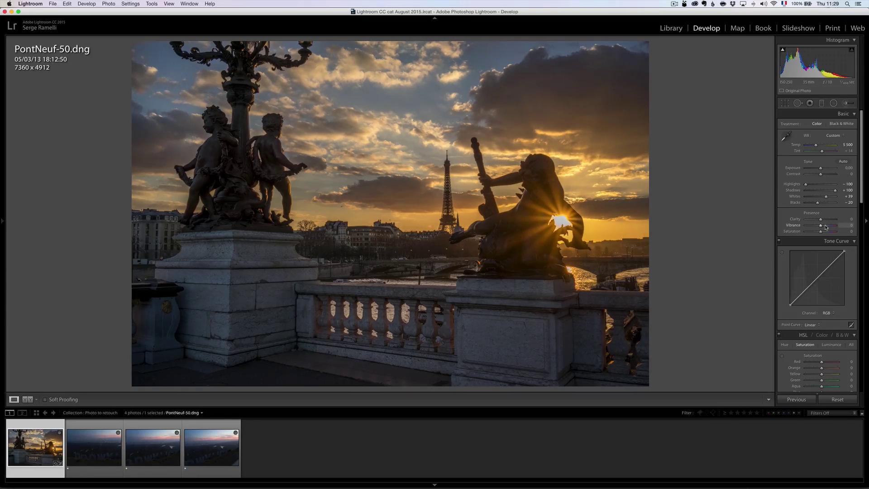
{"action": "left_click_drag", "start_coordinate": [821, 169], "coordinate": [822, 170]}
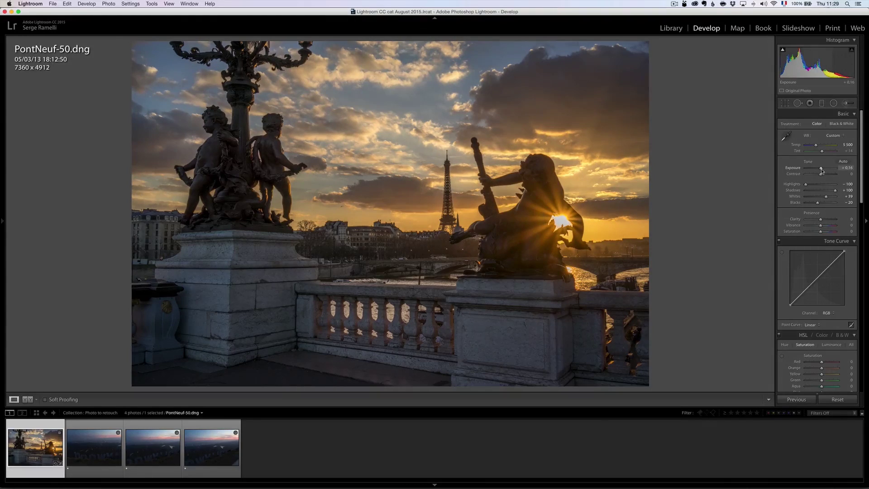
Set the sharpening Amount to 75 with Masking at 52, and the luminance noise reduction to 23.
{"action": "scroll", "coordinate": [822, 171], "scroll_direction": "down", "scroll_amount": 10}
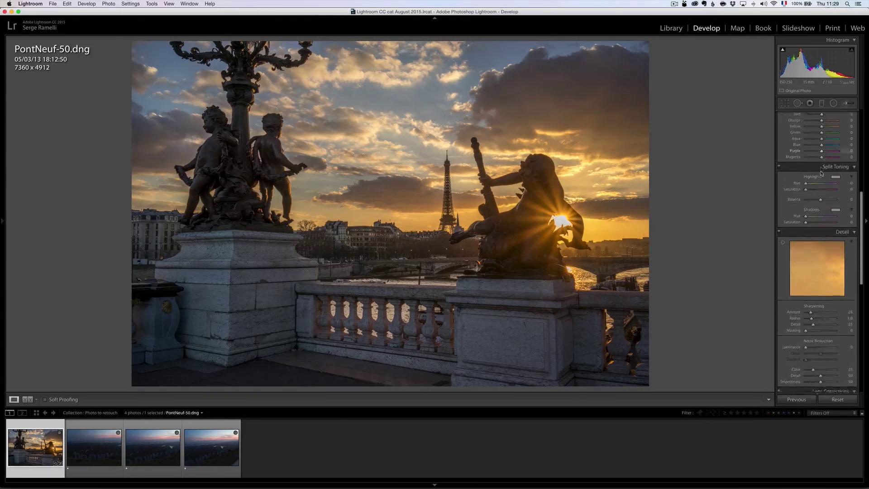
{"action": "scroll", "coordinate": [821, 172], "scroll_direction": "down", "scroll_amount": 5}
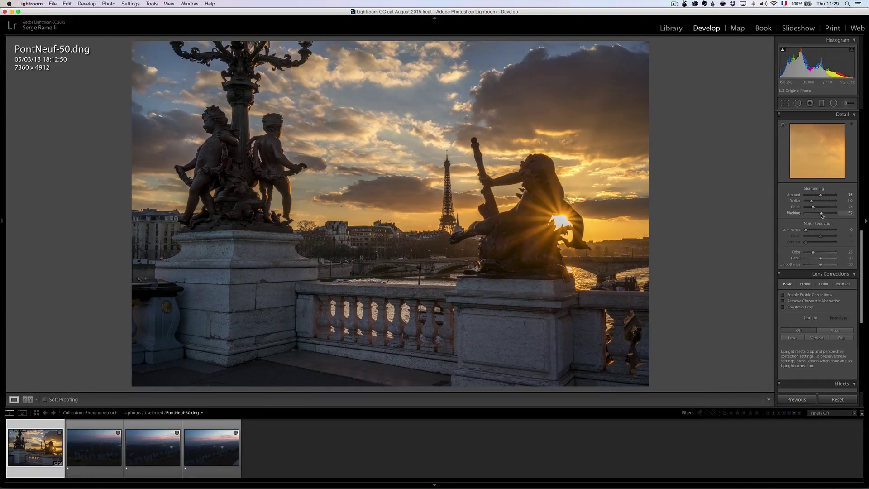
{"action": "left_click_drag", "start_coordinate": [807, 230], "coordinate": [813, 229]}
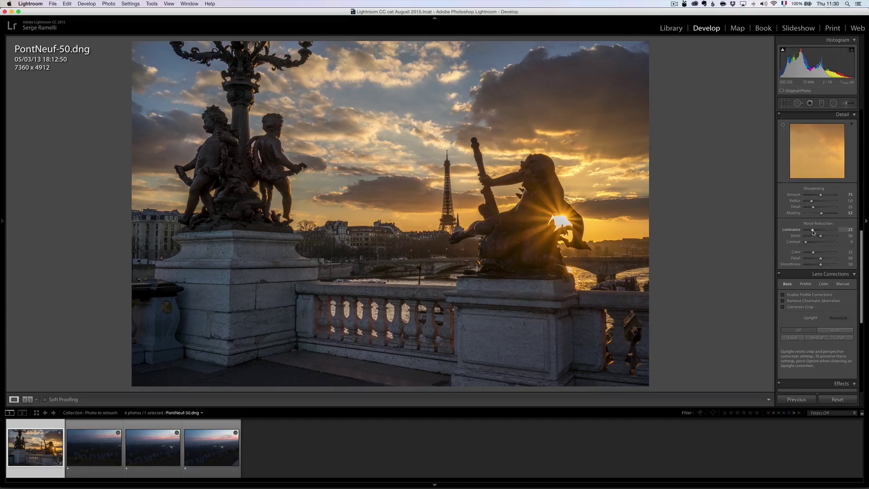
Enable the lens profile corrections for the photo and return to the Basic adjustments.
{"action": "left_click", "coordinate": [815, 295]}
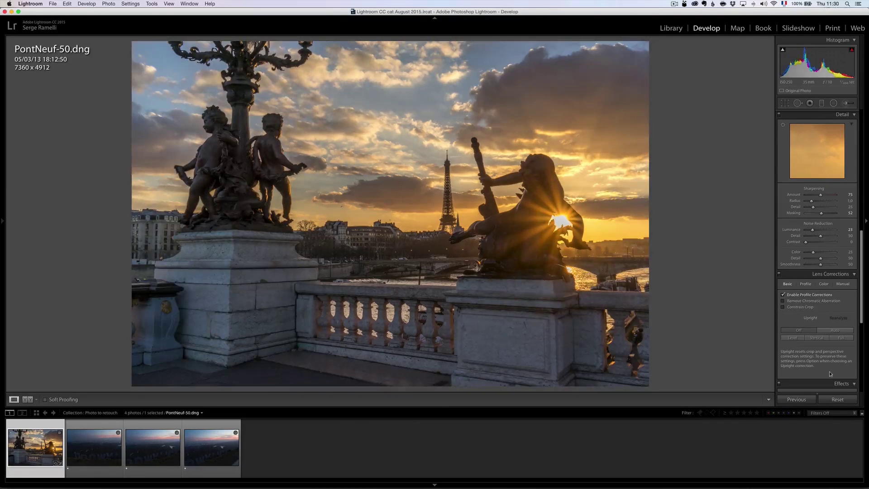
{"action": "left_click_drag", "start_coordinate": [862, 315], "coordinate": [867, 171]}
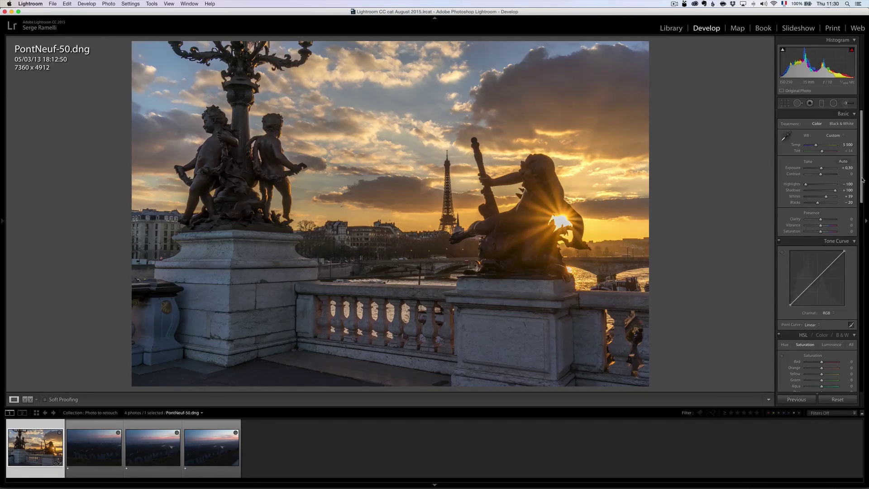
{"action": "mouse_move", "coordinate": [862, 180]}
{"action": "left_mouse_down"}
{"action": "mouse_move", "coordinate": [863, 369]}
{"action": "mouse_move", "coordinate": [861, 174]}
{"action": "left_mouse_up"}
Switch between Lightroom, Bridge and Photoshop to compare how each shows the PontNeuf-50.dng edit, ending in Photoshop.
{"action": "key", "text": "super+Tab"}
{"action": "left_click", "coordinate": [502, 245]}
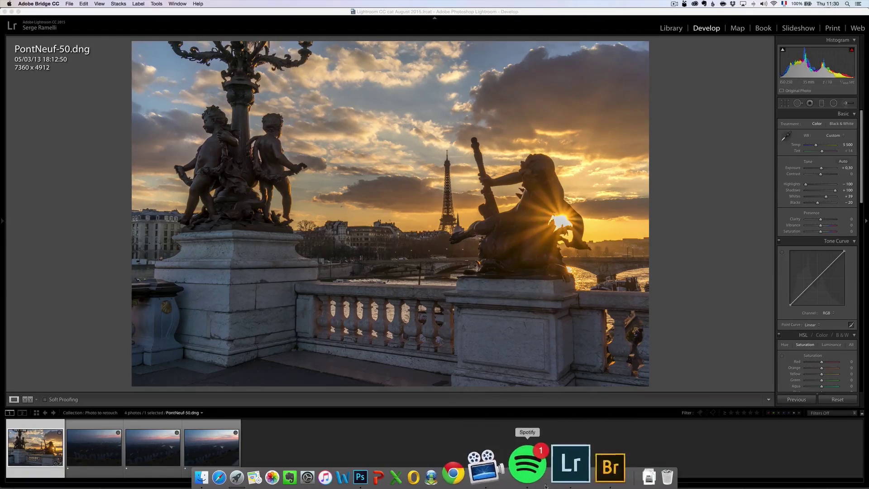
{"action": "left_click", "coordinate": [572, 479]}
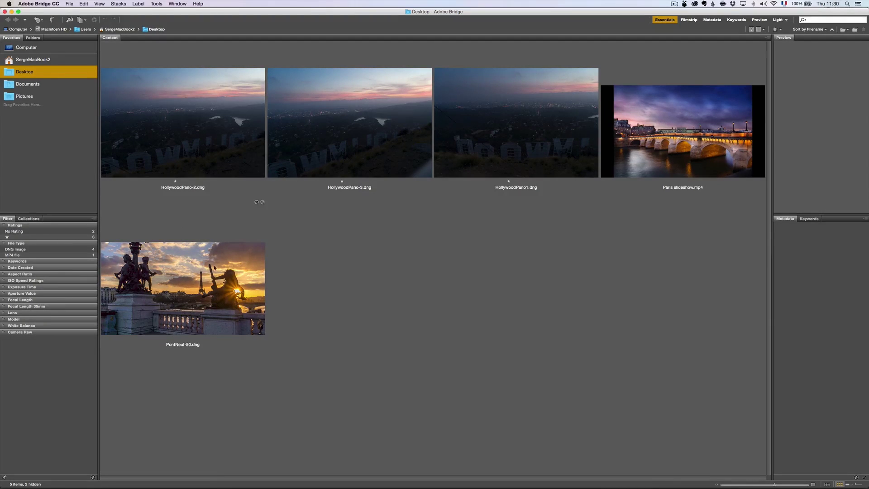
{"action": "key", "text": "super+Tab"}
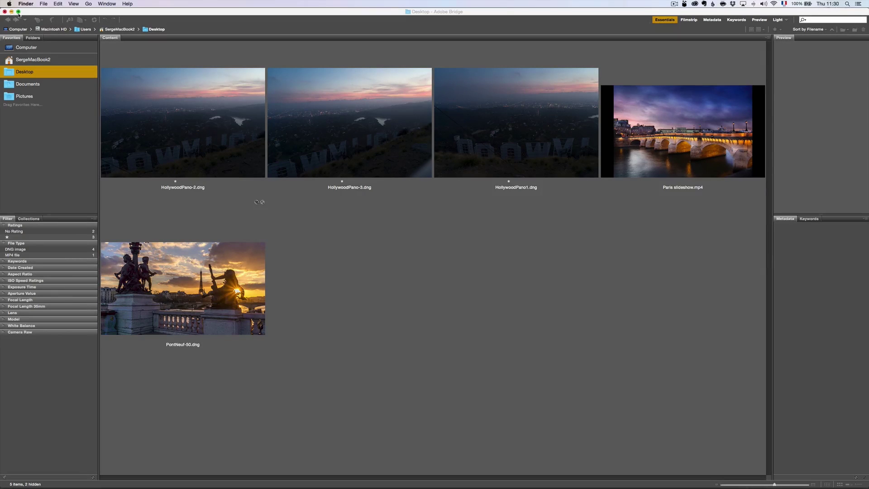
{"action": "key", "text": "super+Tab"}
{"action": "key", "text": "super+Tab"}
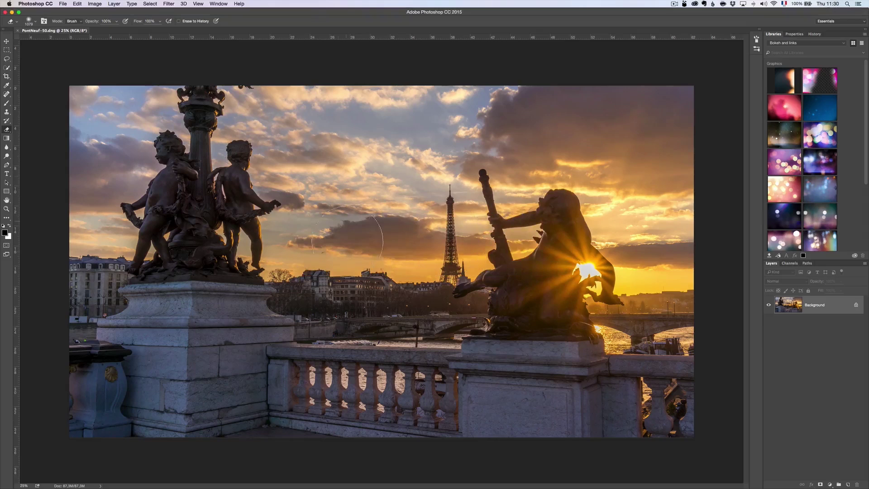
{"action": "key", "text": "super+Tab"}
{"action": "left_click", "coordinate": [462, 248]}
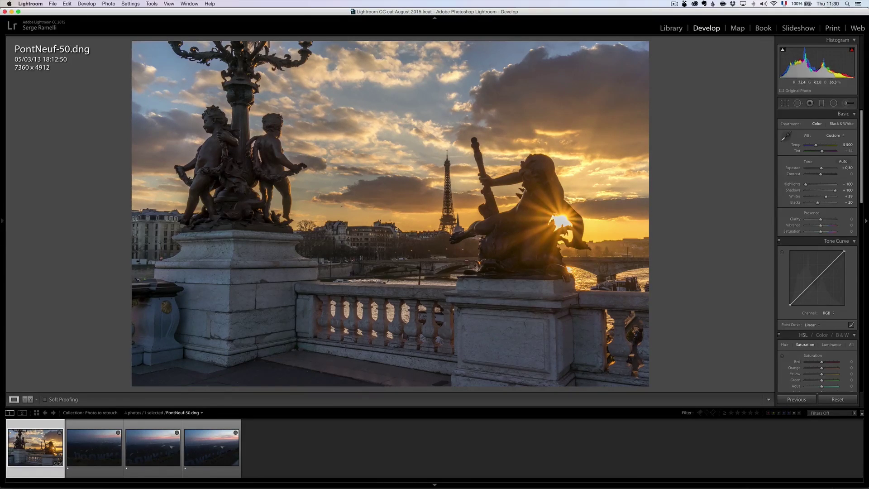
{"action": "key", "text": "super+Tab"}
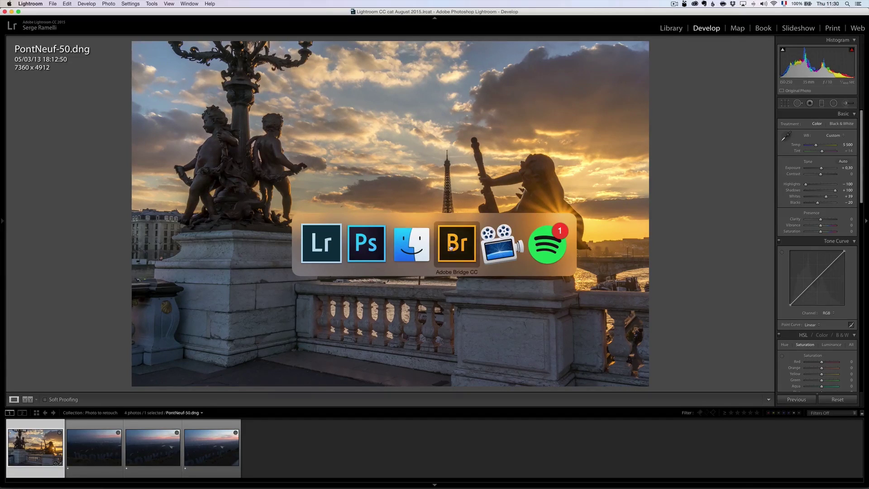
{"action": "left_click", "coordinate": [369, 247]}
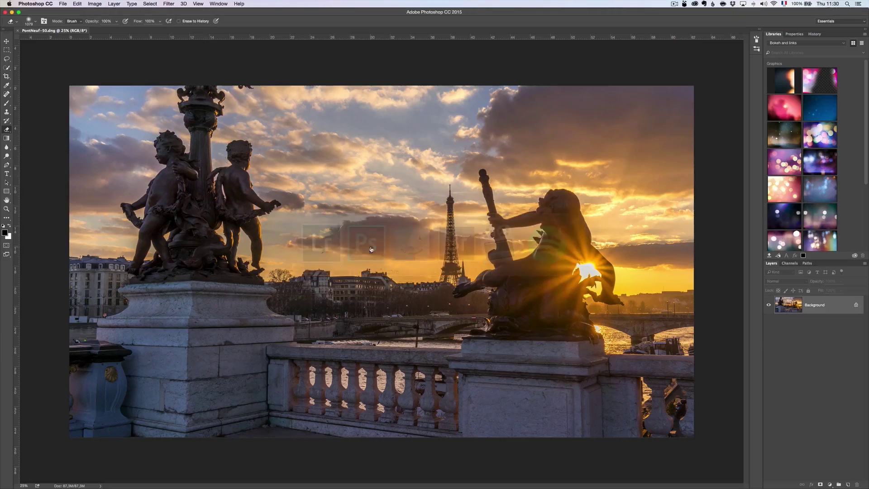
Browse in Bridge from Photoshop and select the three HollywoodPano DNG photos.
{"action": "left_click", "coordinate": [65, 4]}
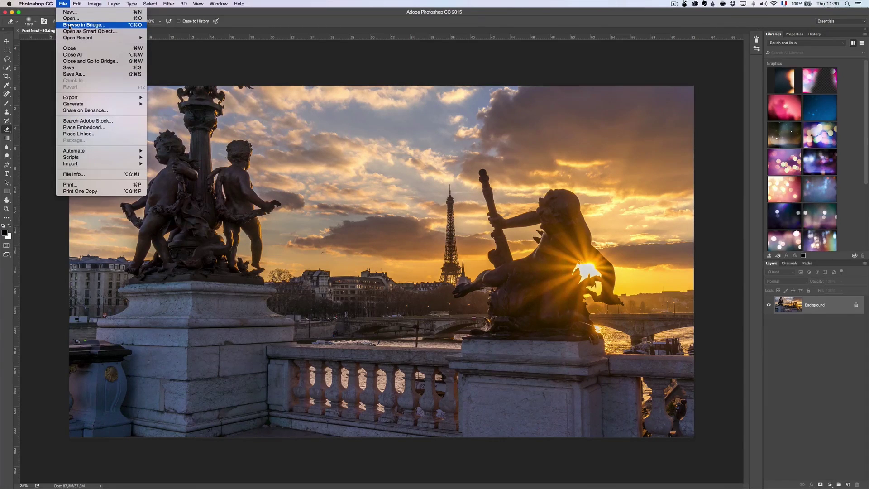
{"action": "left_click", "coordinate": [69, 25]}
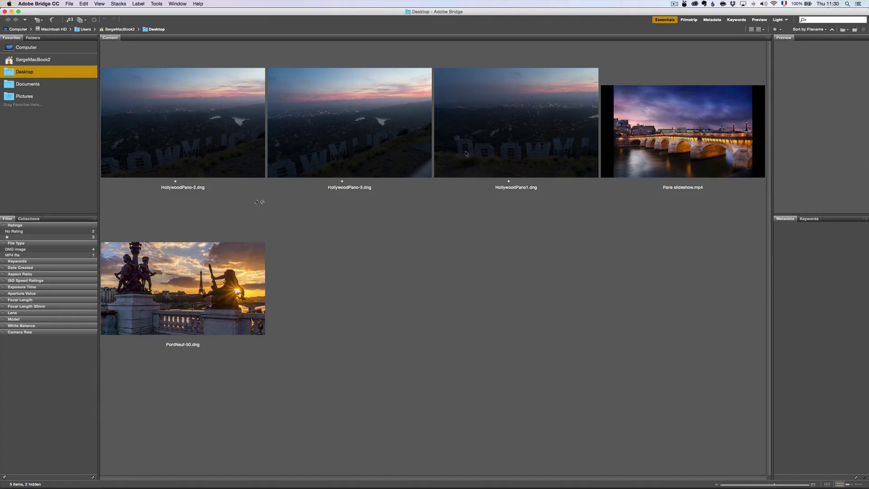
{"action": "left_click", "coordinate": [518, 138]}
{"action": "left_click", "coordinate": [399, 131]}
{"action": "left_click", "coordinate": [261, 129]}
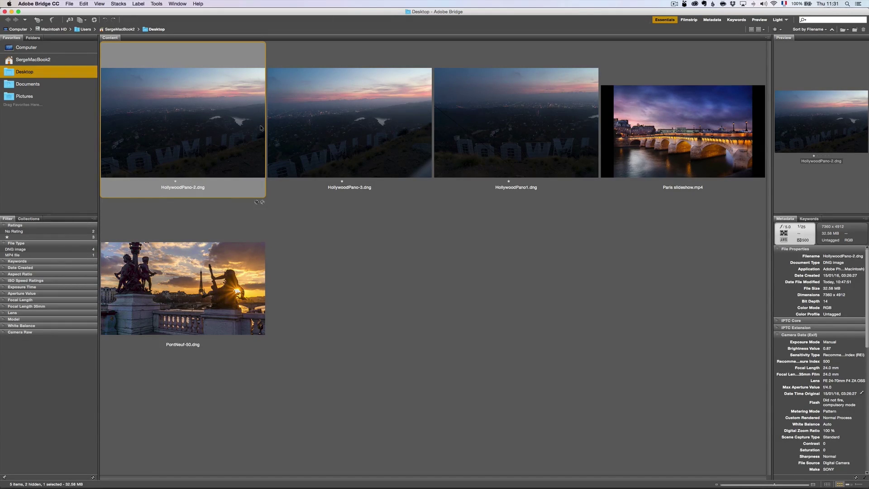
{"action": "left_click", "coordinate": [552, 135], "text": "shift"}
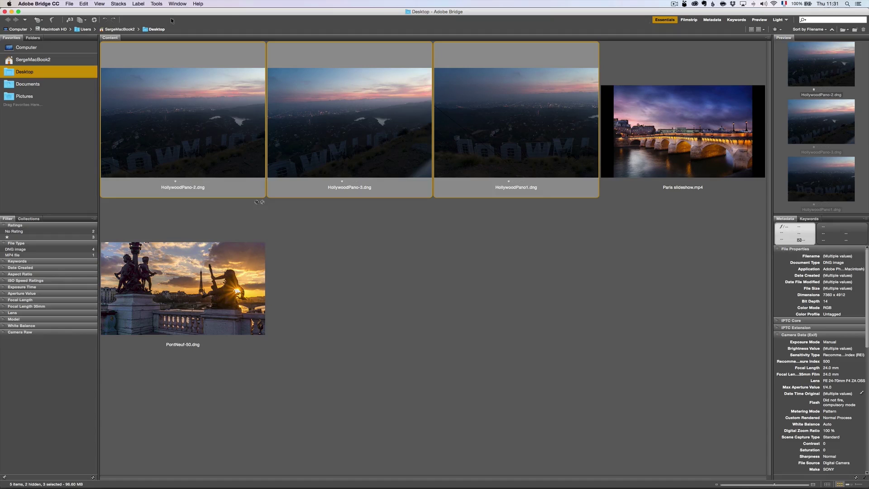
{"action": "left_click", "coordinate": [156, 4]}
{"action": "mouse_move", "coordinate": [167, 64]}
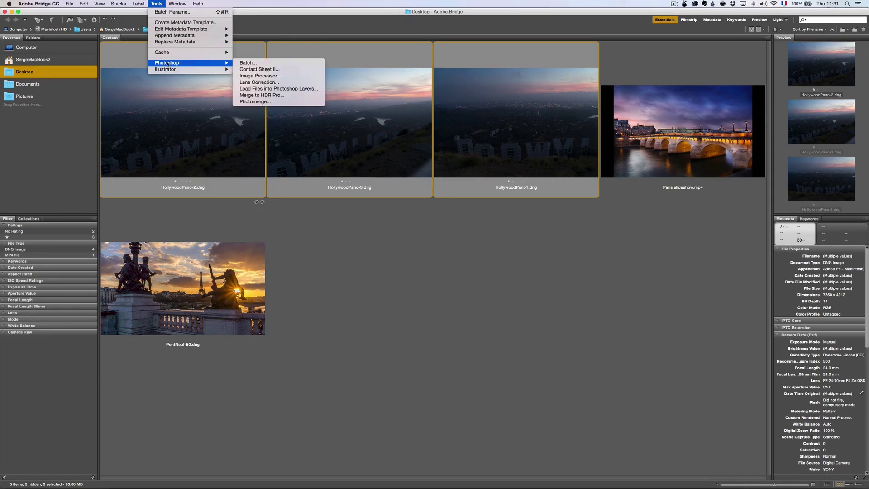
{"action": "left_click", "coordinate": [288, 102]}
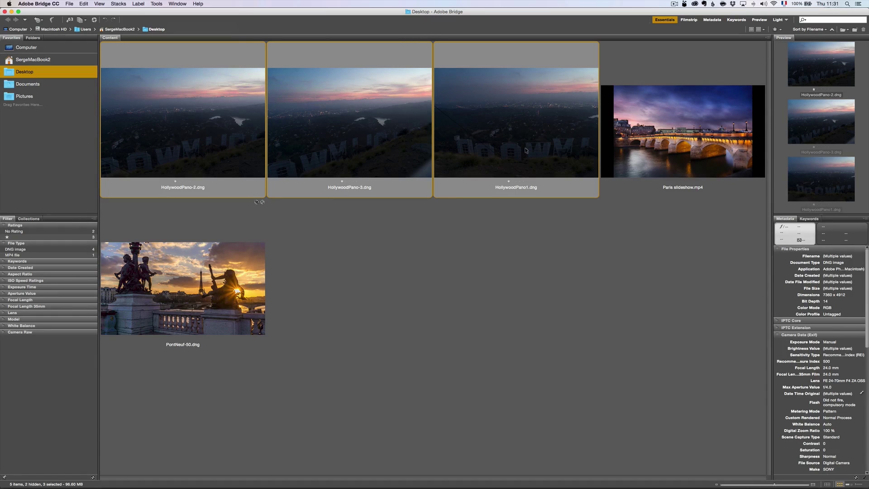
Open the three HollywoodPano photos in Camera Raw and select all of them in the filmstrip.
{"action": "right_click", "coordinate": [215, 126]}
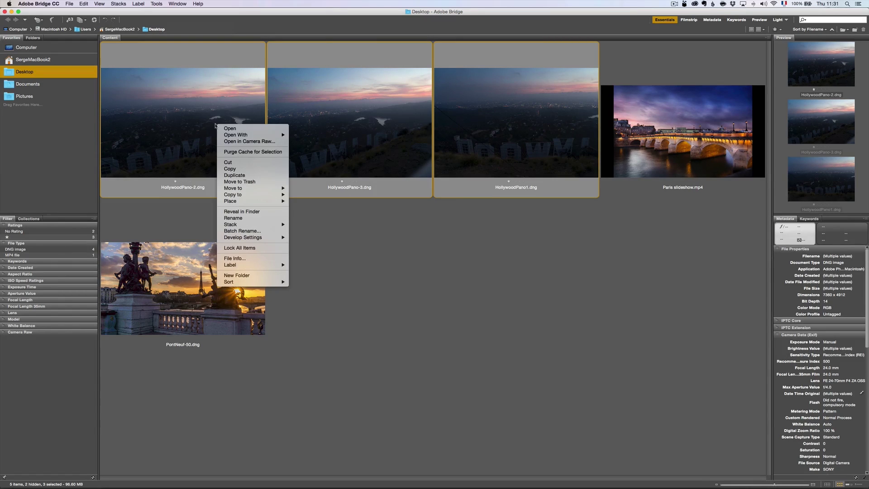
{"action": "left_click", "coordinate": [238, 141]}
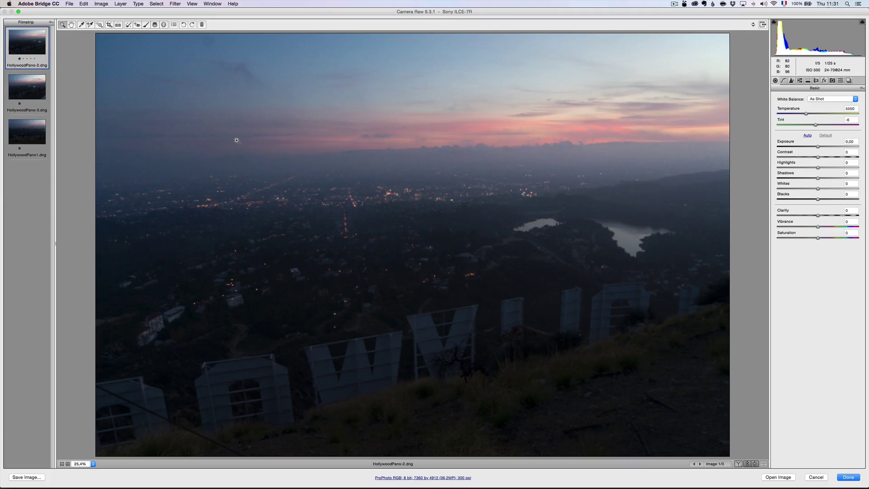
{"action": "key", "text": "shift"}
{"action": "left_click", "coordinate": [37, 139], "text": "shift"}
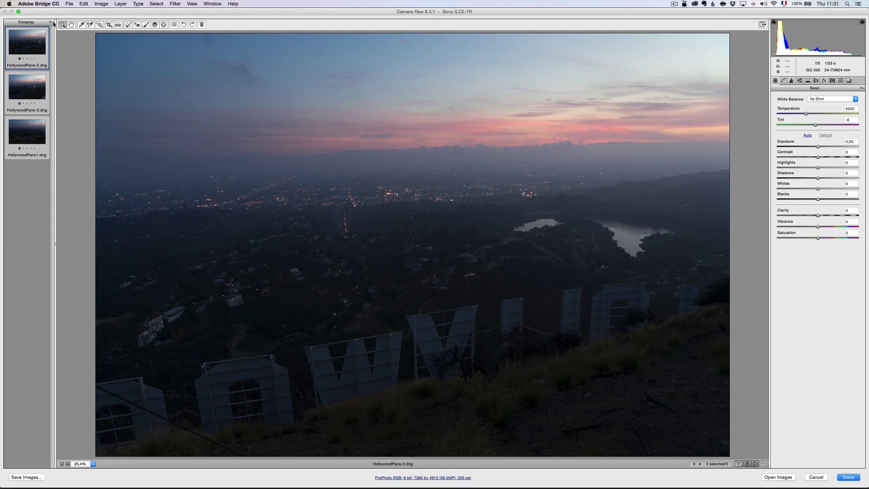
Start a panorama merge of the three selected photos and enlarge the merge preview window.
{"action": "left_click", "coordinate": [52, 23]}
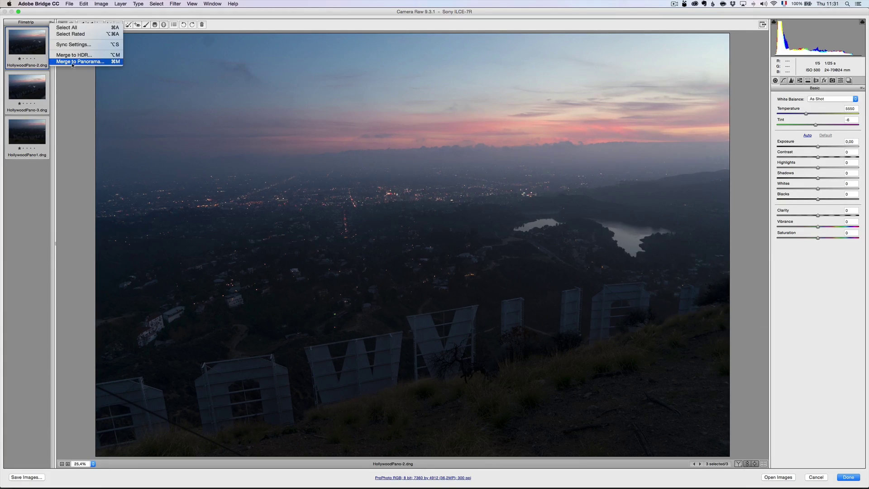
{"action": "left_click", "coordinate": [88, 62]}
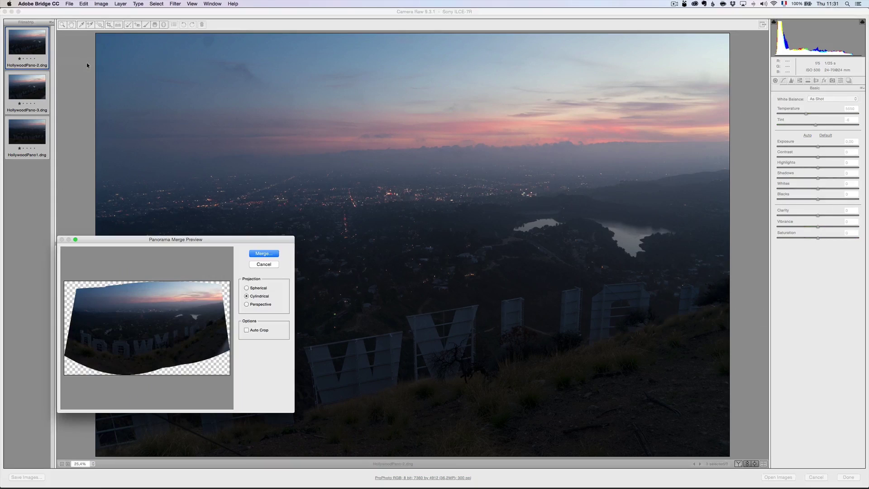
{"action": "left_click_drag", "start_coordinate": [172, 243], "coordinate": [195, 70]}
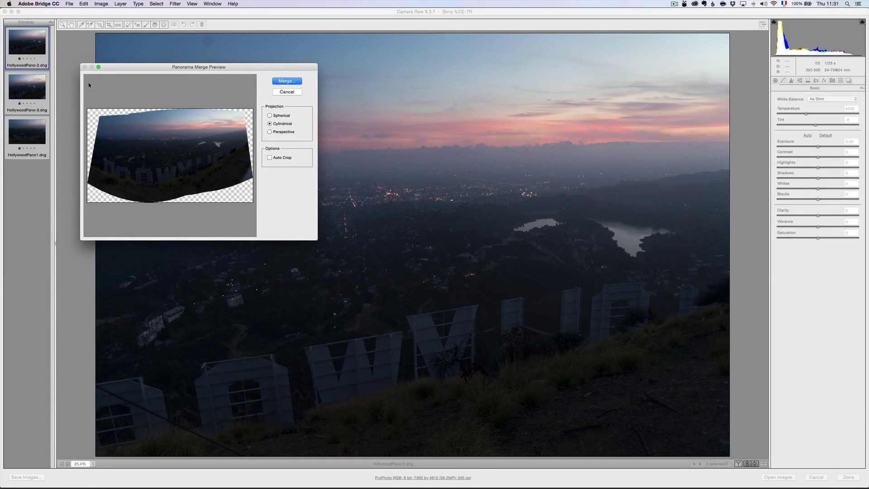
{"action": "left_click_drag", "start_coordinate": [317, 240], "coordinate": [640, 421]}
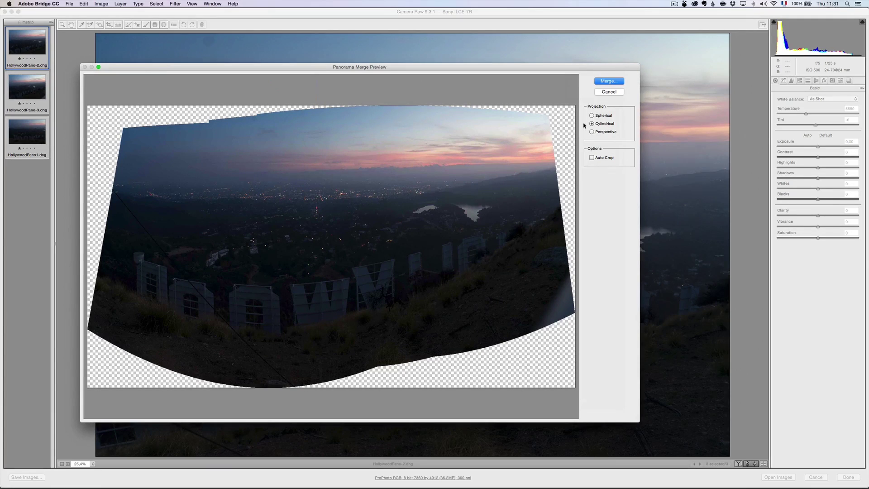
Compare Auto Crop and the Spherical and Perspective projections in the panorama preview, returning to Cylindrical without Auto Crop.
{"action": "left_click", "coordinate": [603, 161]}
{"action": "left_click", "coordinate": [604, 160]}
{"action": "left_click", "coordinate": [608, 117]}
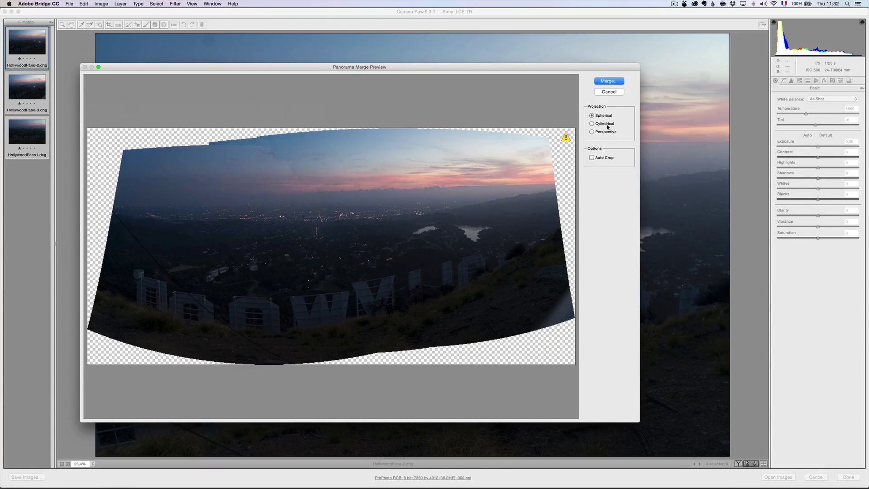
{"action": "left_click", "coordinate": [605, 126]}
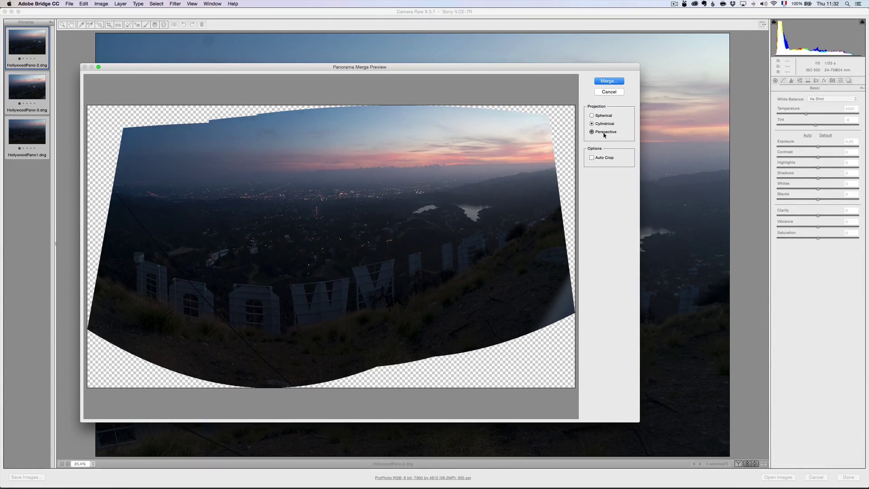
{"action": "left_click", "coordinate": [604, 133]}
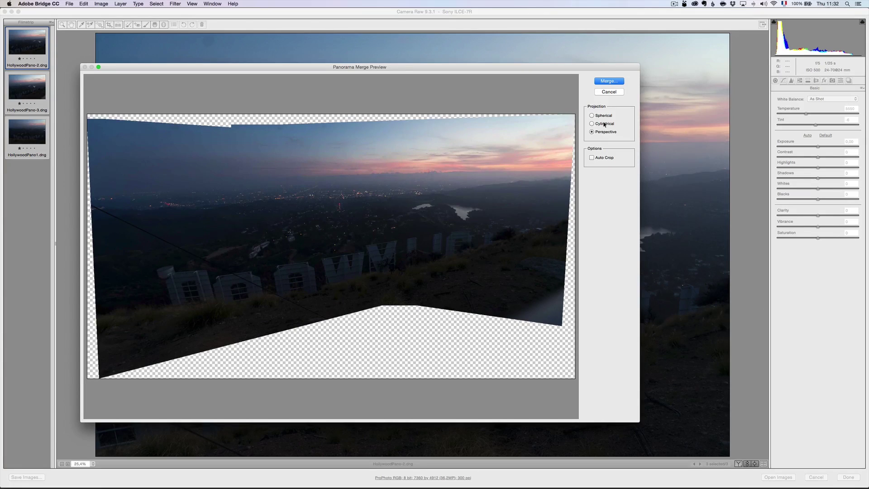
{"action": "left_click", "coordinate": [605, 124]}
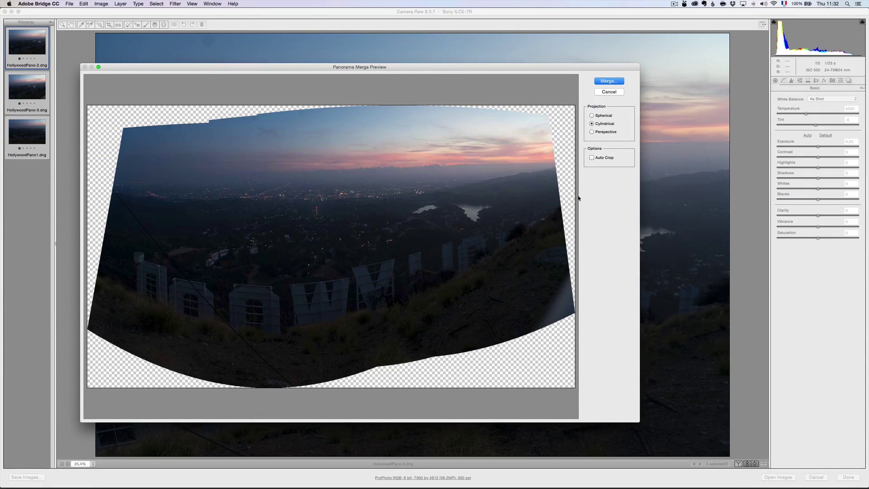
Merge the panorama and save it to the Desktop as HollywoodPano-2-Pano.dng.
{"action": "left_click", "coordinate": [616, 82]}
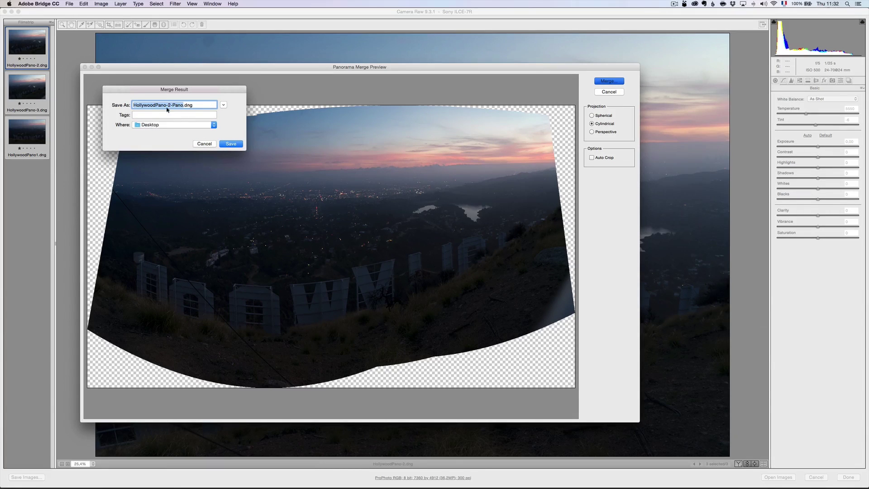
{"action": "left_click", "coordinate": [235, 144]}
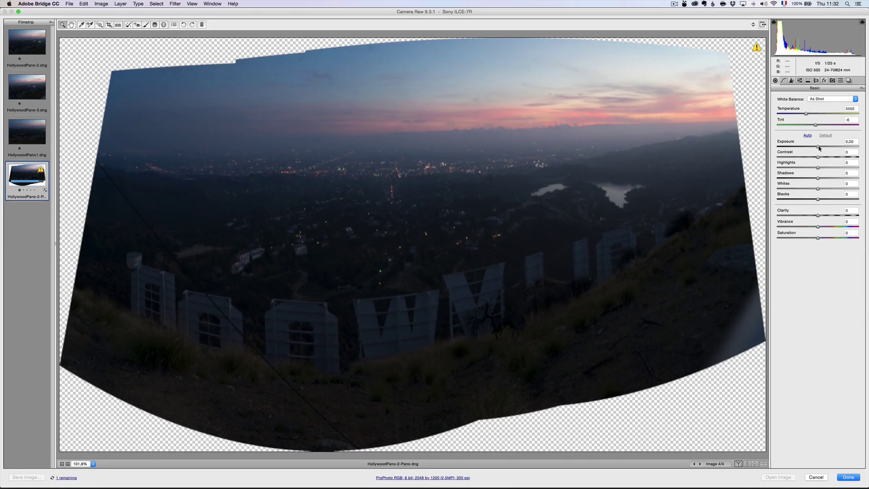
Adjust the panorama's tones with Exposure +0.95, Highlights -100, Shadows +100, Whites +38 and Blacks -41.
{"action": "left_click_drag", "start_coordinate": [818, 147], "coordinate": [860, 178]}
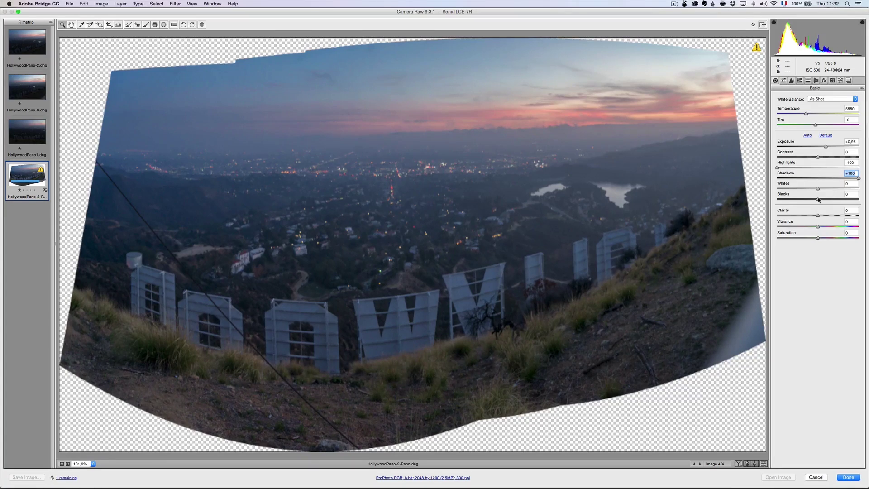
{"action": "left_click_drag", "start_coordinate": [819, 200], "coordinate": [803, 201]}
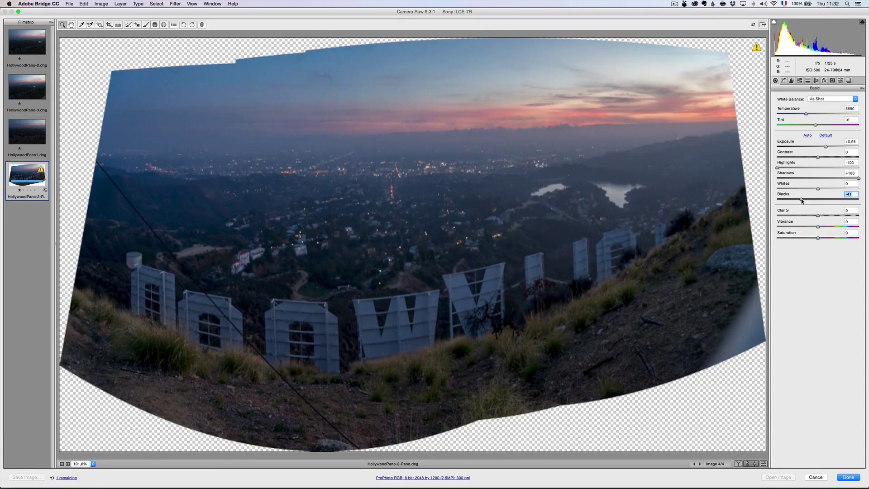
{"action": "left_click_drag", "start_coordinate": [818, 189], "coordinate": [834, 190]}
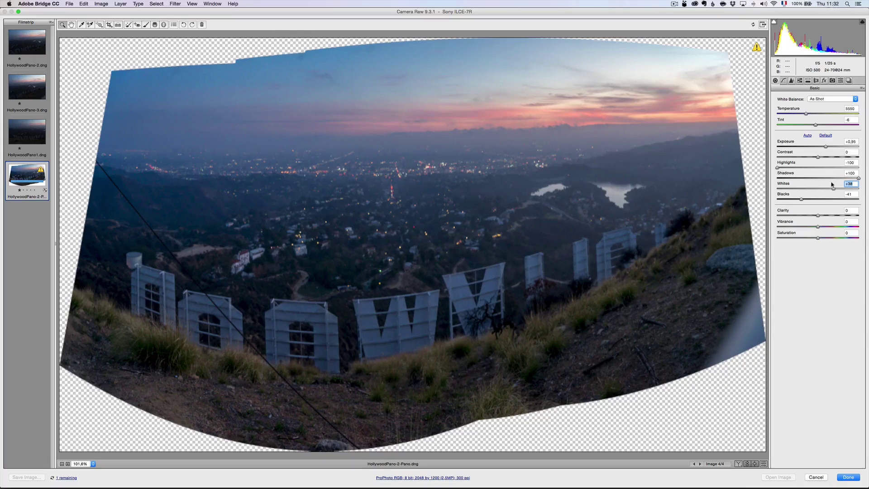
Boost the panorama's colours by setting Vibrance to +33 and Saturation to +26.
{"action": "left_click", "coordinate": [832, 227]}
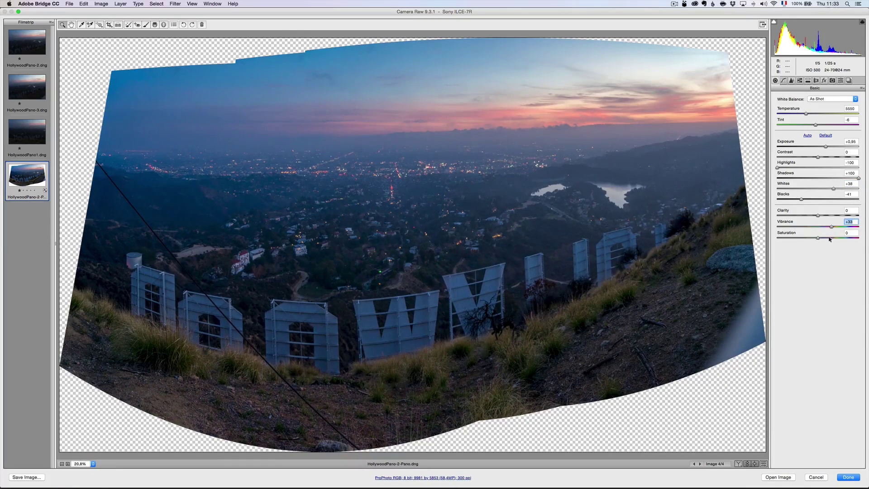
{"action": "left_click", "coordinate": [830, 237]}
{"action": "left_click_drag", "start_coordinate": [830, 238], "coordinate": [829, 238]}
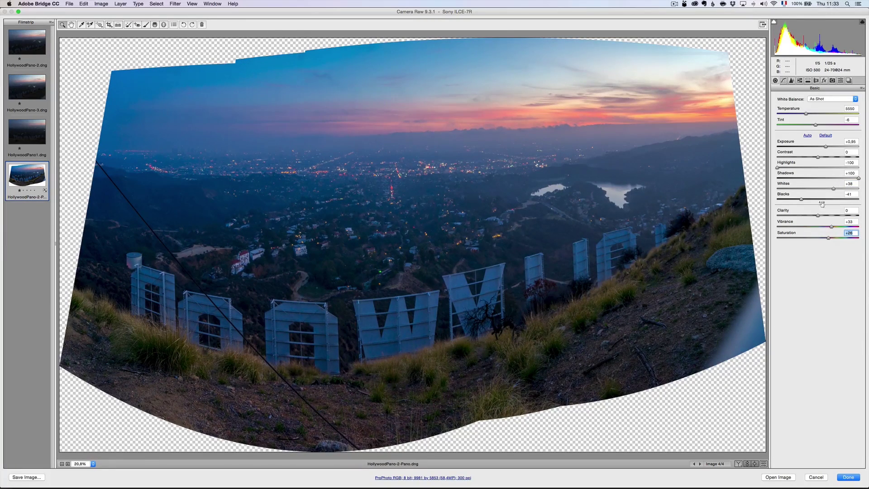
Try the Shade white balance with adjusted temperature and tint, and settle on the Cloudy preset.
{"action": "left_click", "coordinate": [828, 100]}
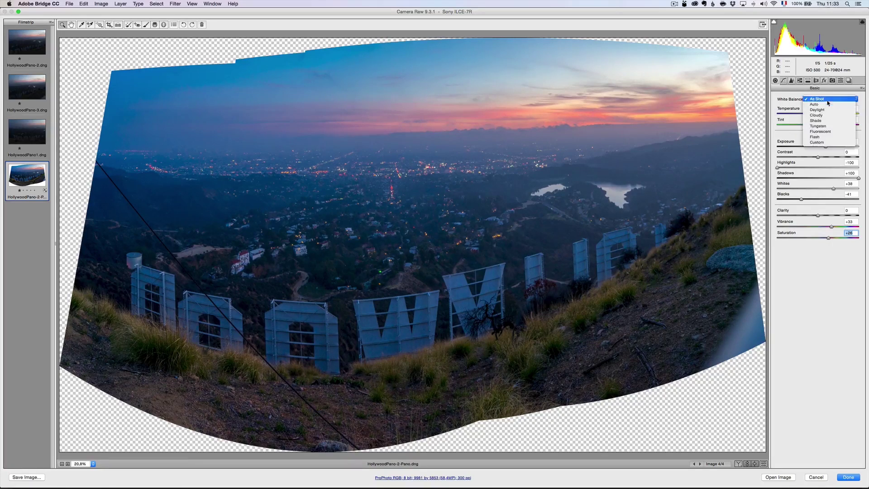
{"action": "left_click", "coordinate": [828, 124]}
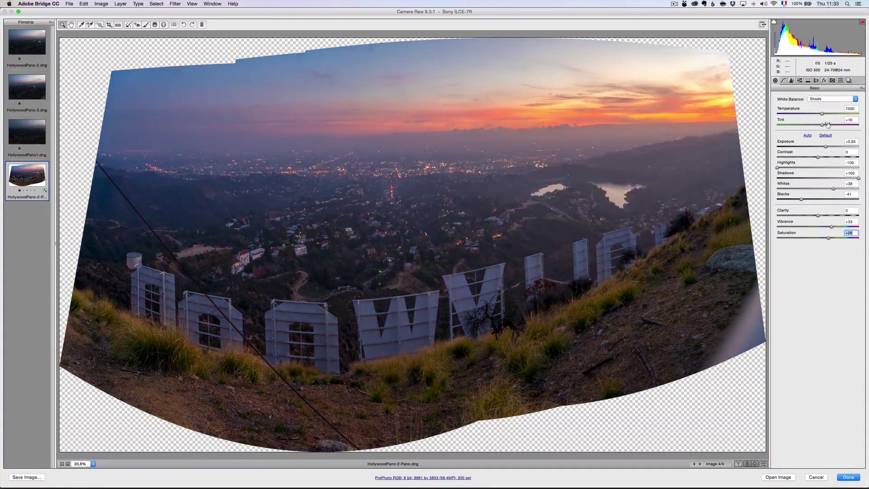
{"action": "left_click_drag", "start_coordinate": [827, 125], "coordinate": [821, 109]}
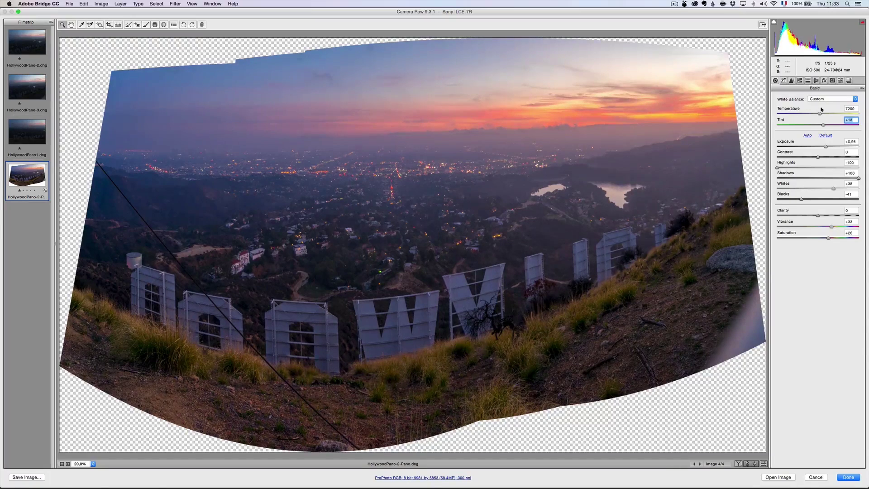
{"action": "left_click", "coordinate": [824, 99]}
{"action": "left_click", "coordinate": [823, 72]}
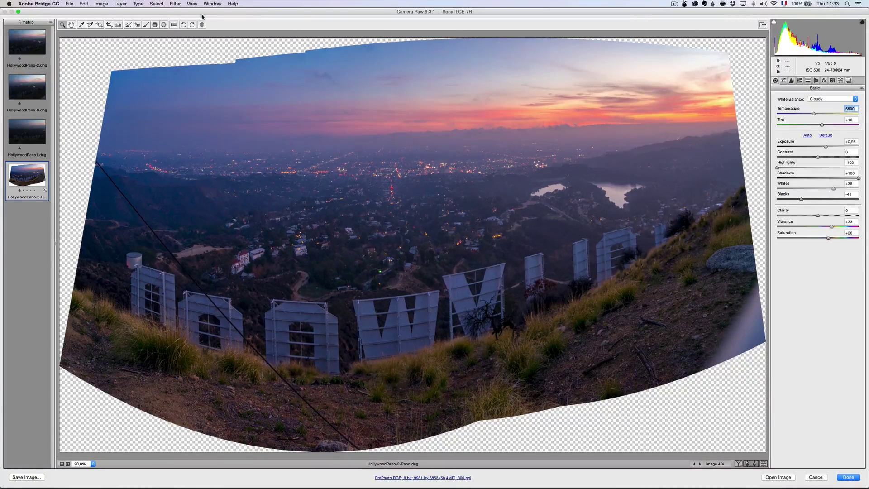
Draw a wide elliptical Radial Filter over the sunset sky with Feather 100 and the effect inside.
{"action": "left_click", "coordinate": [164, 25]}
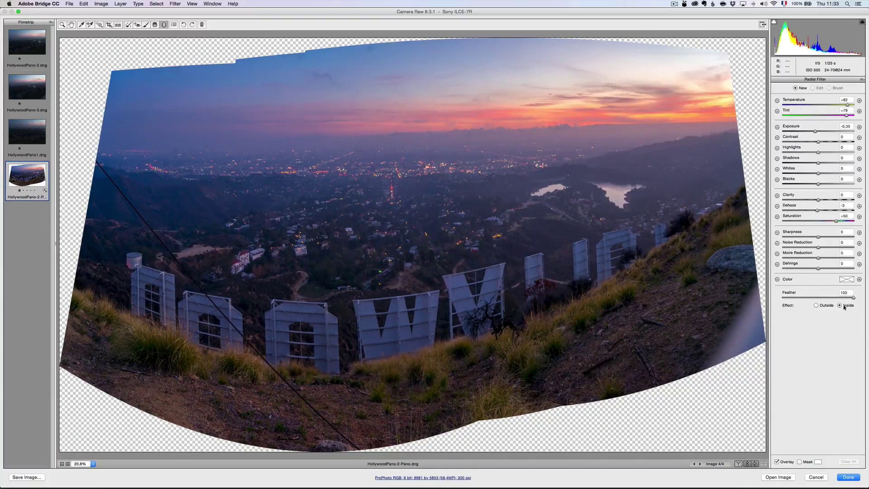
{"action": "left_click_drag", "start_coordinate": [573, 113], "coordinate": [747, 131]}
{"action": "left_click_drag", "start_coordinate": [399, 131], "coordinate": [165, 159]}
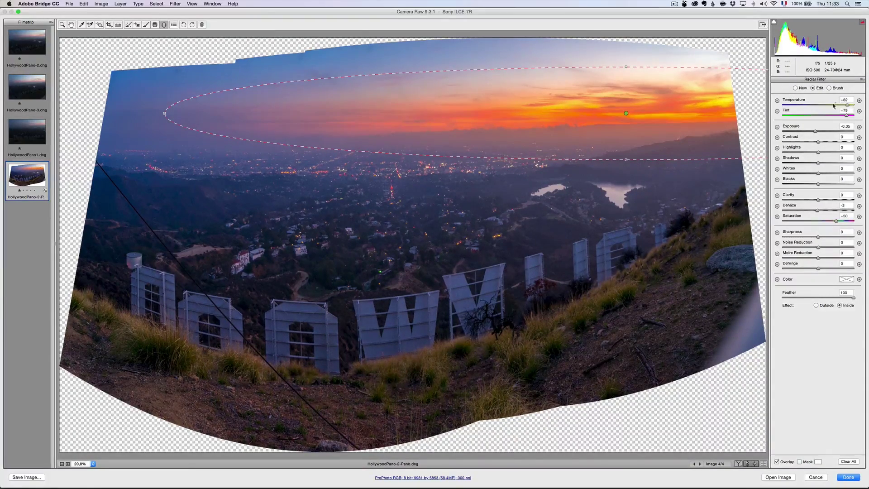
Set the radial filter's Temperature to +97, Tint to +96 and Saturation to +38, and shift the ellipse up toward the brightest part of the sunset.
{"action": "left_click", "coordinate": [777, 101]}
{"action": "left_click_drag", "start_coordinate": [811, 106], "coordinate": [854, 116]}
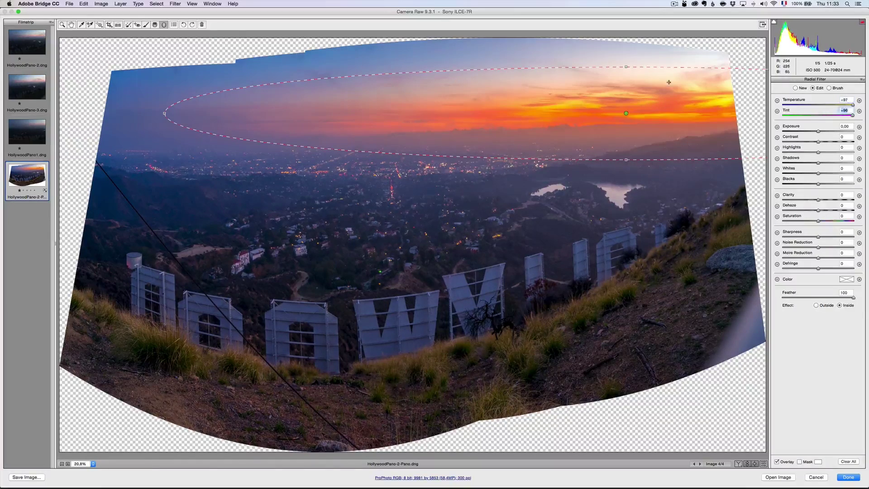
{"action": "left_click", "coordinate": [833, 221]}
{"action": "left_click_drag", "start_coordinate": [659, 116], "coordinate": [675, 103]}
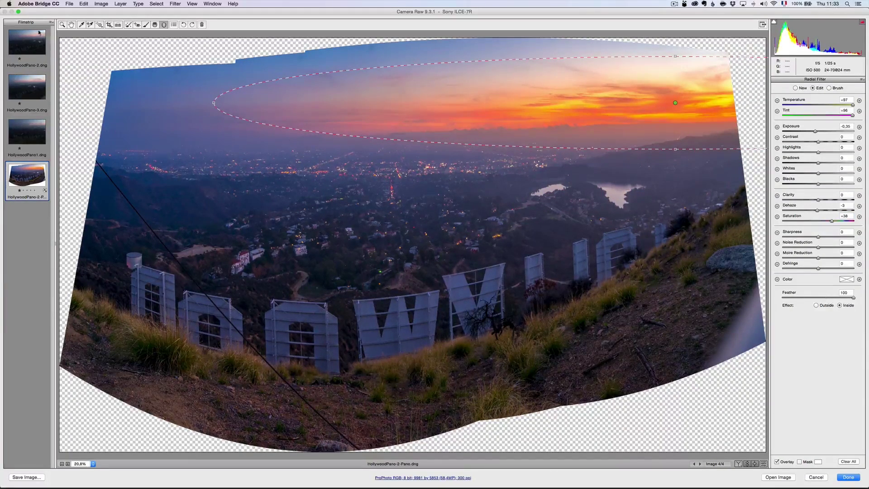
{"action": "left_click", "coordinate": [72, 24]}
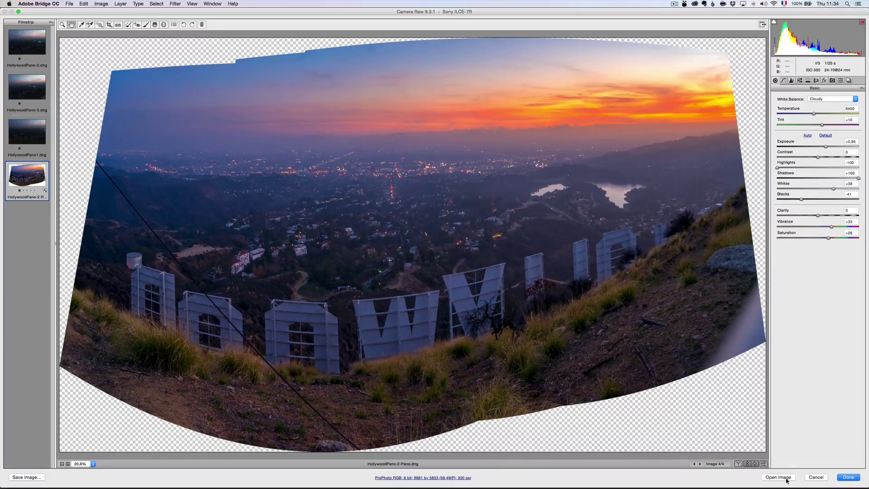
Set Luminance noise reduction to 35 while checking the panorama at 100%.
{"action": "left_click", "coordinate": [791, 80]}
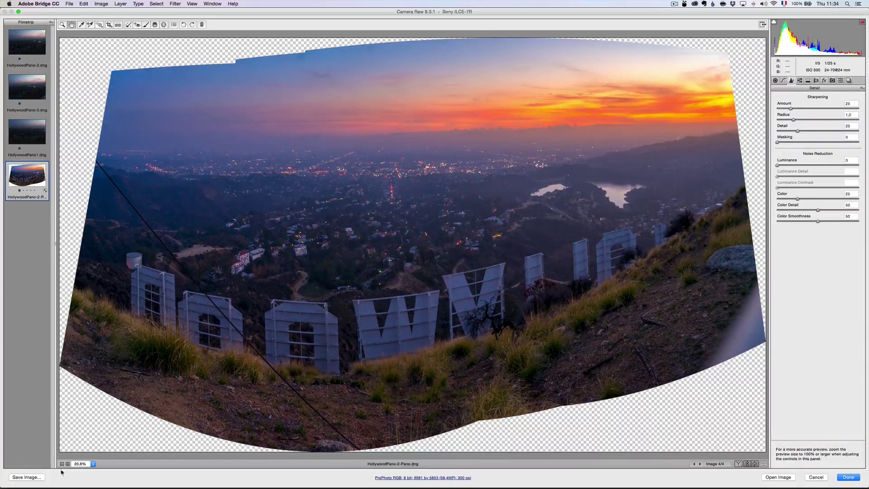
{"action": "left_click", "coordinate": [93, 463]}
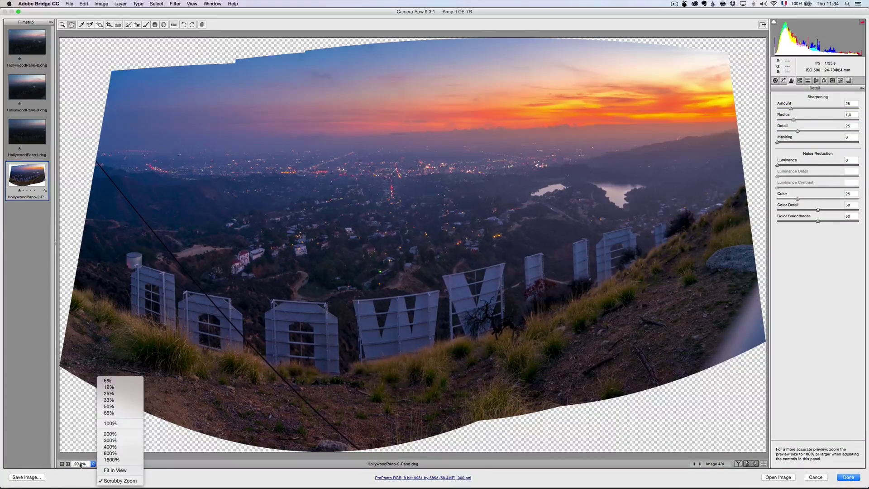
{"action": "left_click", "coordinate": [111, 424]}
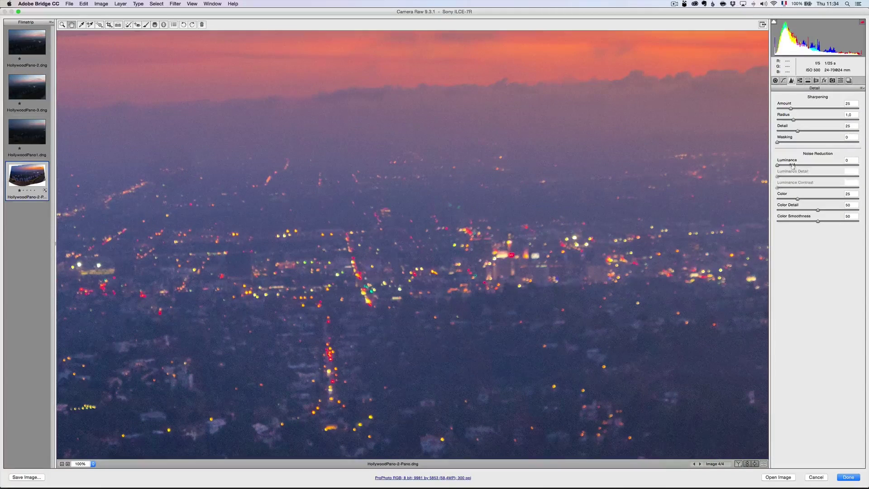
{"action": "left_click", "coordinate": [797, 167]}
{"action": "left_click_drag", "start_coordinate": [808, 167], "coordinate": [809, 168]}
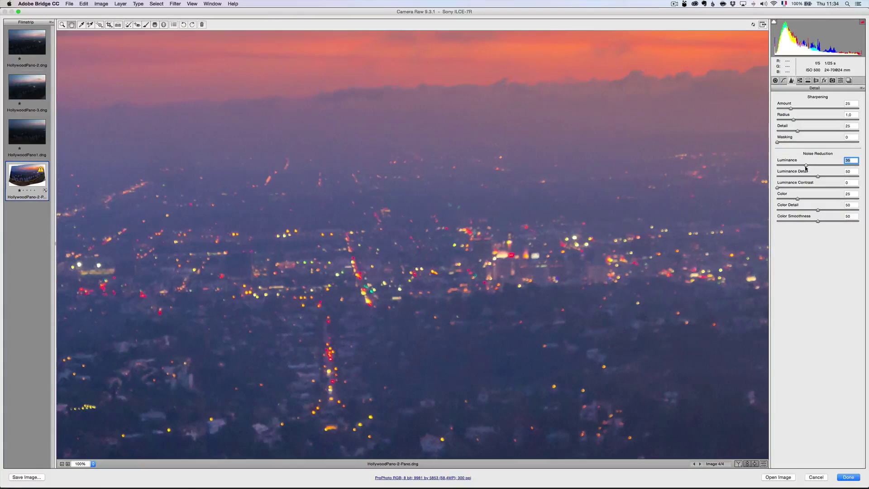
{"action": "left_click_drag", "start_coordinate": [806, 168], "coordinate": [805, 168]}
Sharpen the panorama with an Amount of 65 and restrict it with Masking at 55.
{"action": "left_click_drag", "start_coordinate": [829, 109], "coordinate": [812, 113]}
{"action": "left_click_drag", "start_coordinate": [515, 107], "coordinate": [521, 196]}
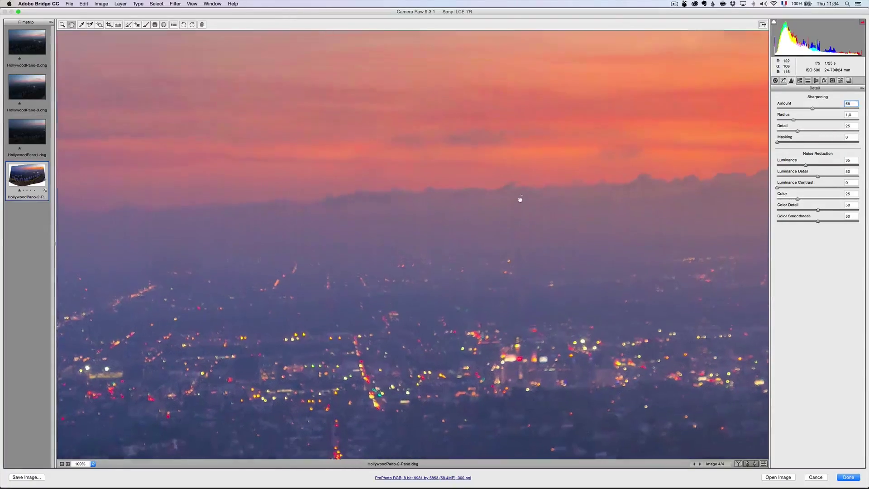
{"action": "key", "text": "alt"}
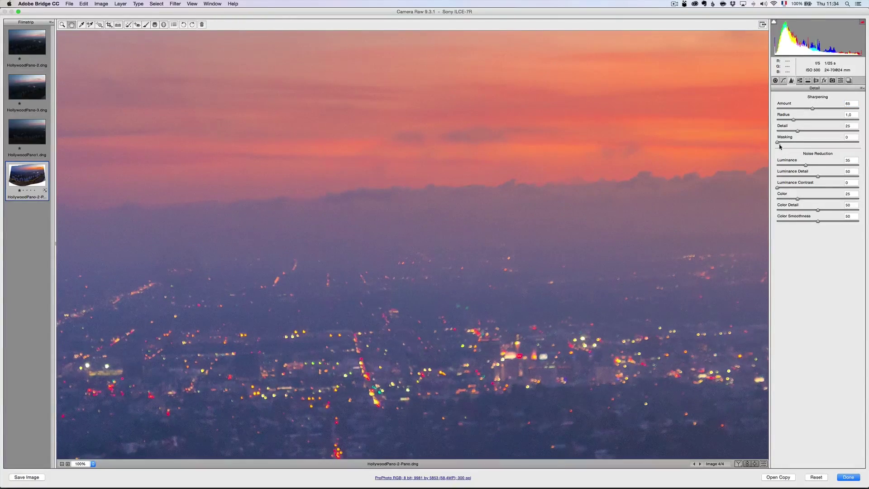
{"action": "left_click_drag", "start_coordinate": [779, 144], "coordinate": [824, 146]}
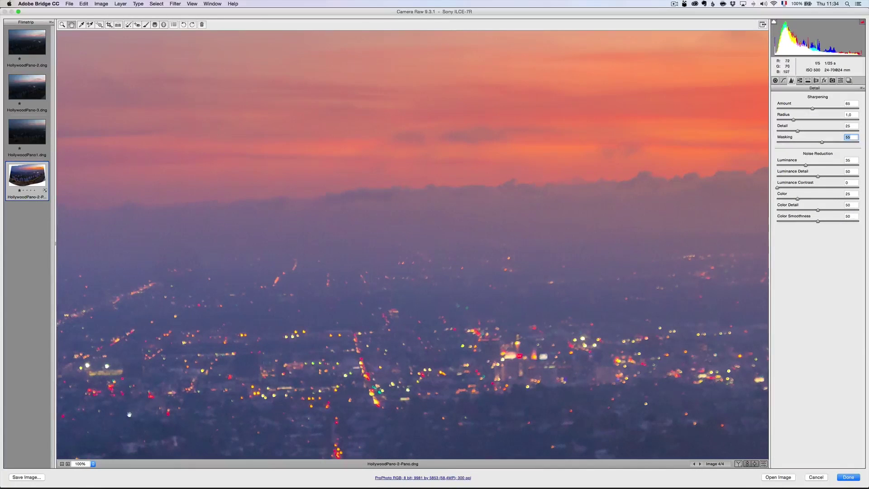
Enable lens profile corrections for the whole panorama and set Clarity to +17.
{"action": "left_click", "coordinate": [92, 464]}
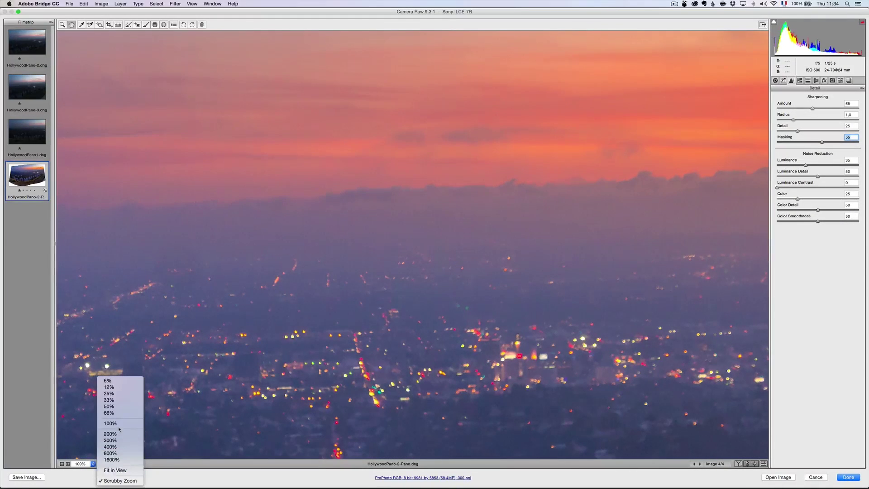
{"action": "left_click", "coordinate": [123, 470]}
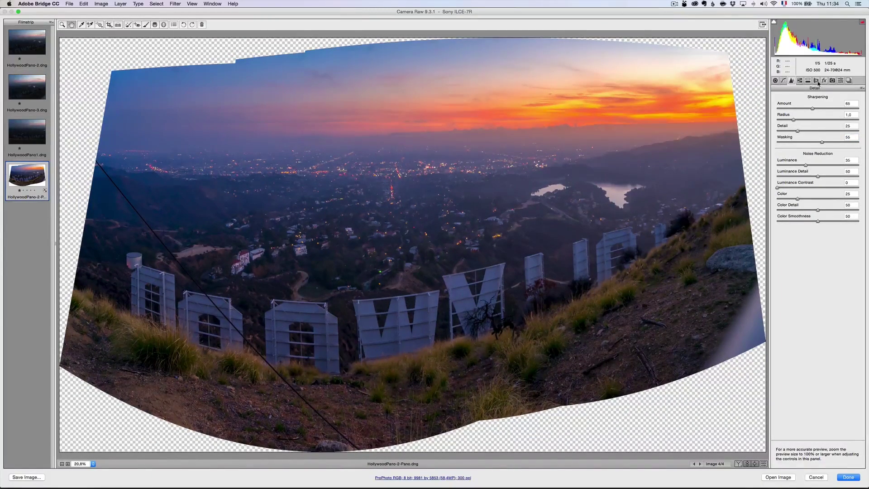
{"action": "left_click", "coordinate": [817, 80]}
{"action": "left_click", "coordinate": [789, 107]}
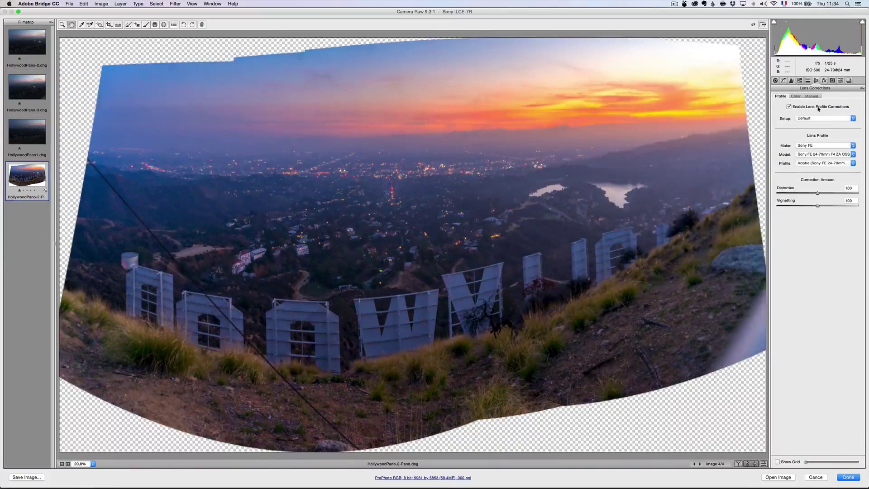
{"action": "left_click", "coordinate": [776, 81]}
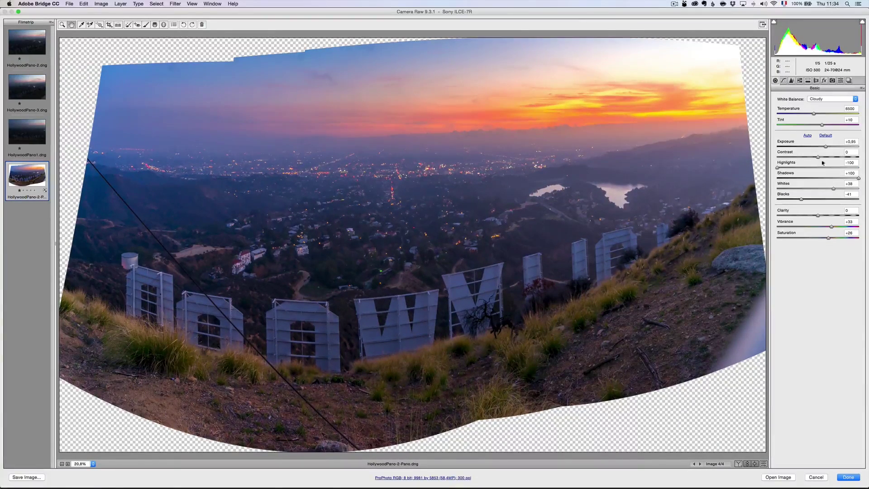
{"action": "left_click", "coordinate": [825, 216]}
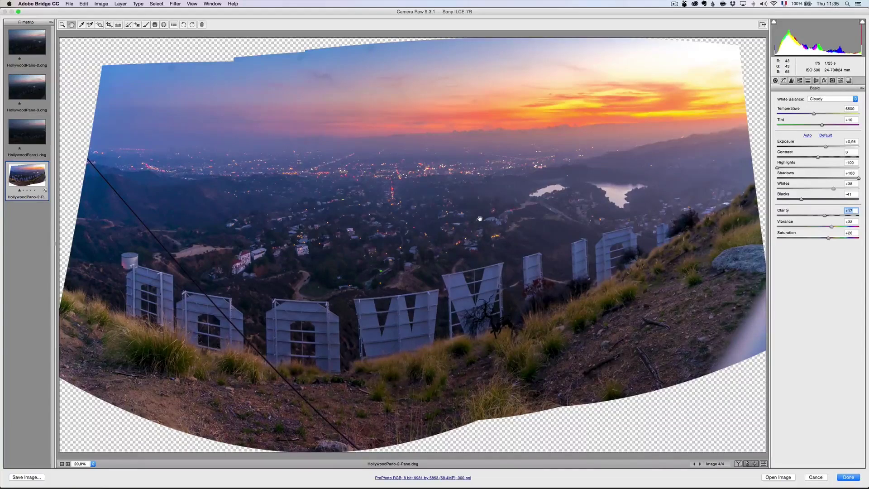
Open the developed panorama from Camera Raw as an image in Photoshop and switch to Photoshop.
{"action": "left_click", "coordinate": [780, 477]}
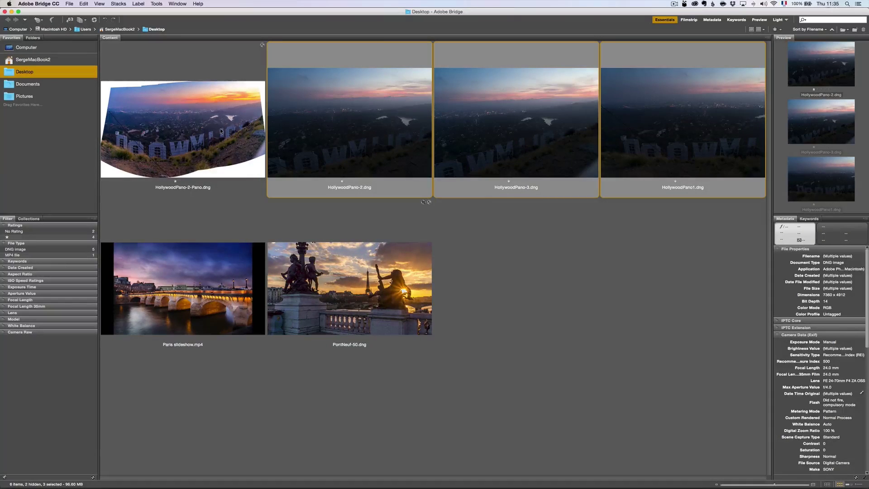
{"action": "mouse_move", "coordinate": [476, 484]}
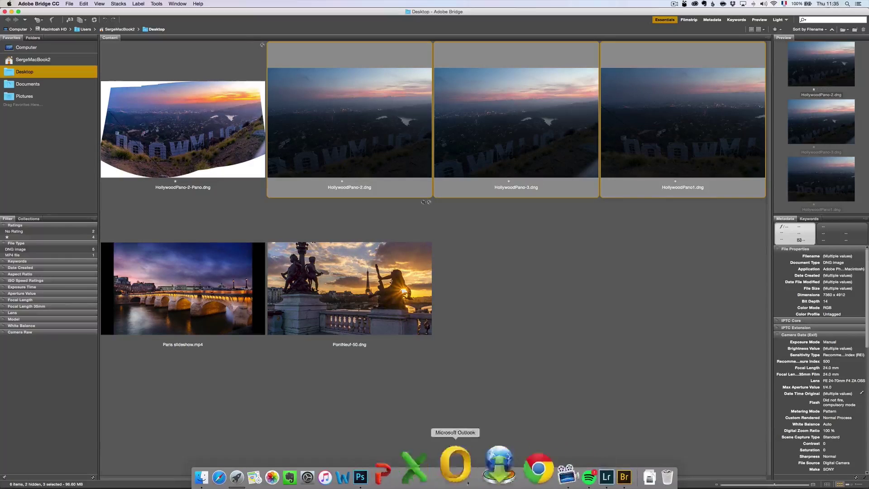
{"action": "left_click", "coordinate": [415, 473]}
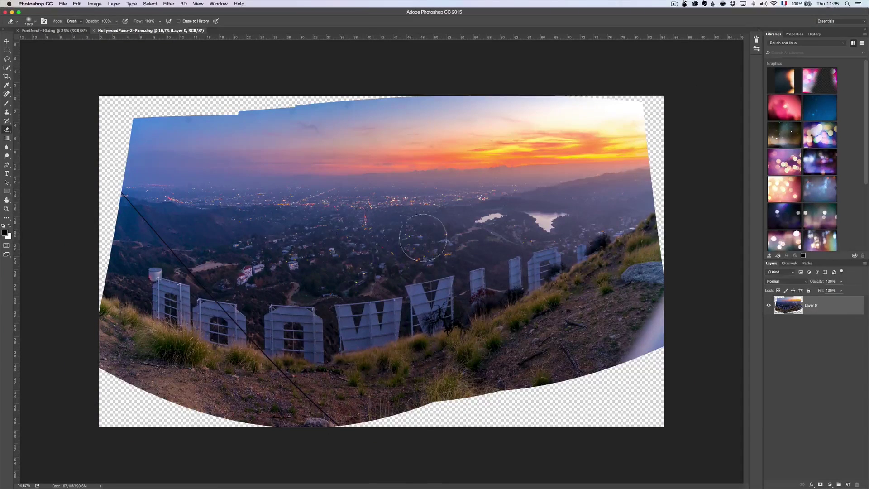
Duplicate the panorama layer and use Free Transform to rotate the copy slightly clockwise so the horizon sits level.
{"action": "left_click_drag", "start_coordinate": [826, 308], "coordinate": [847, 485]}
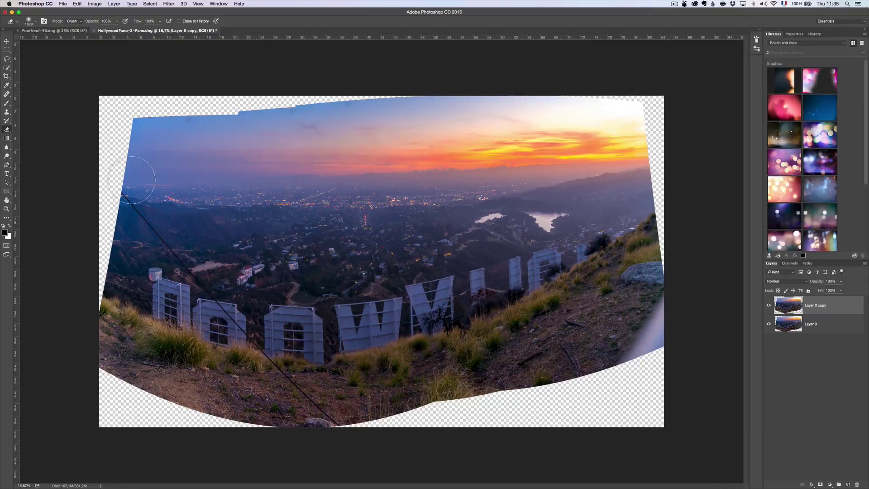
{"action": "key", "text": "super+t"}
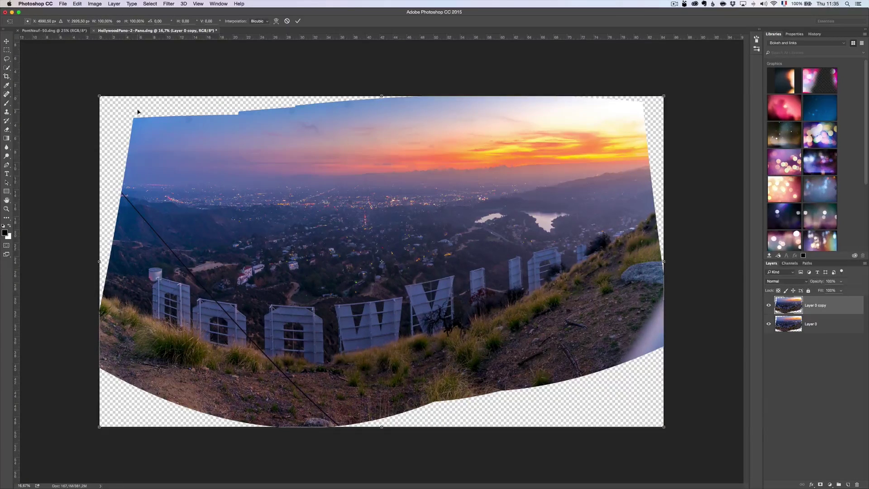
{"action": "key", "text": "Escape"}
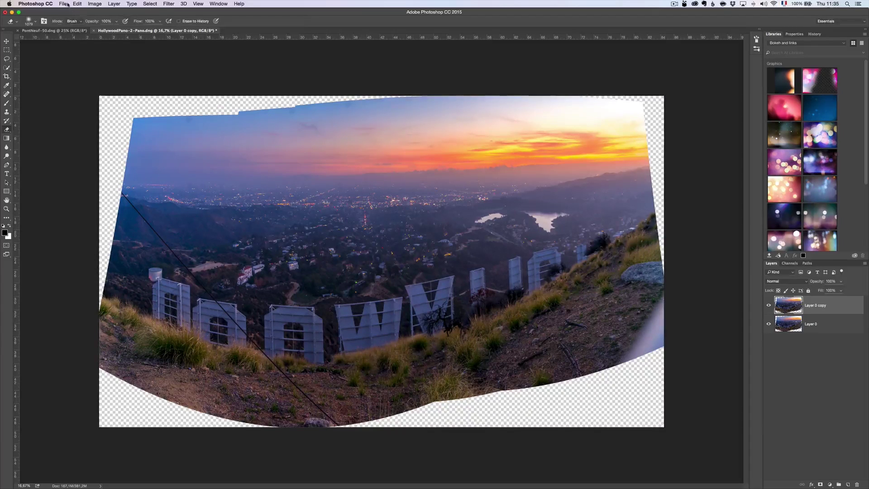
{"action": "left_click", "coordinate": [77, 3]}
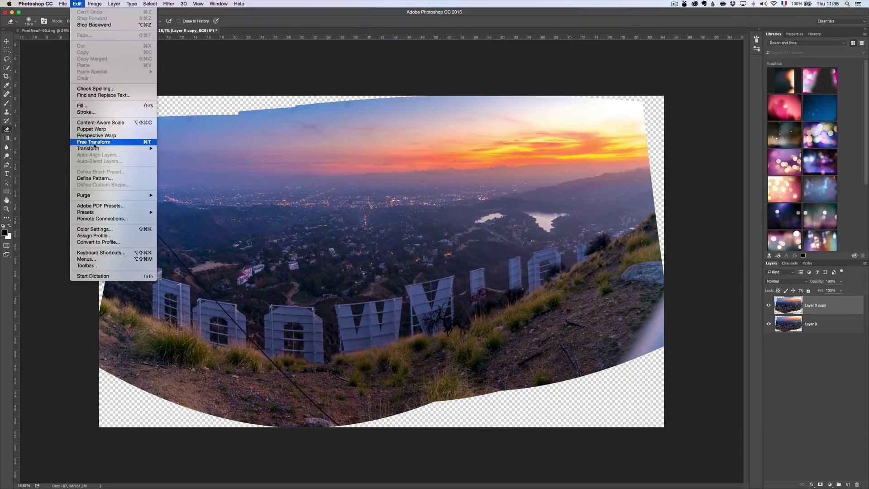
{"action": "left_click", "coordinate": [93, 141]}
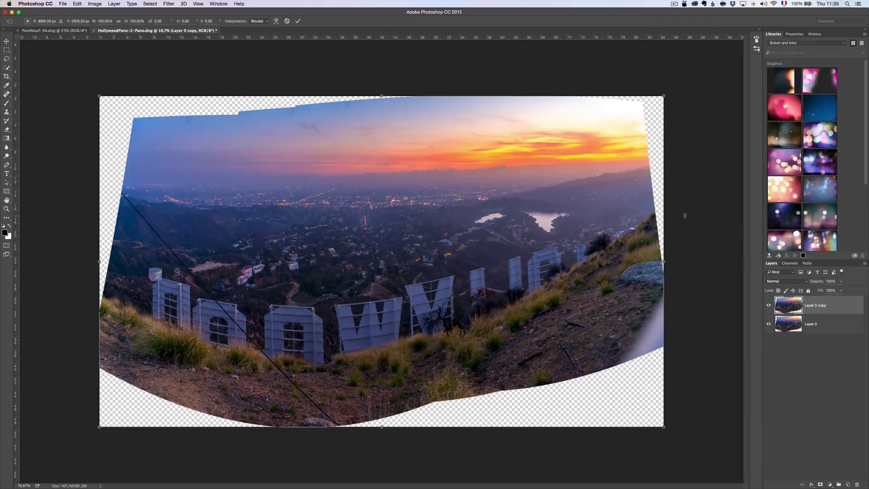
{"action": "left_click_drag", "start_coordinate": [685, 201], "coordinate": [690, 212]}
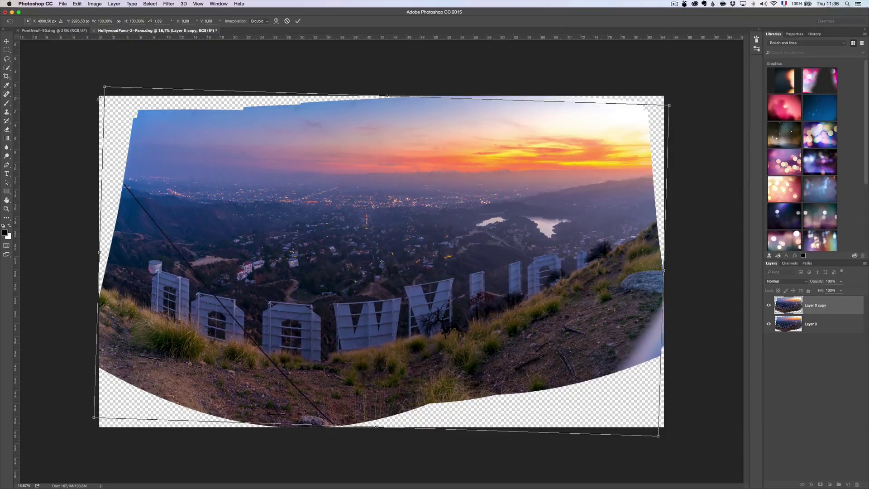
Distort the copied layer's four corners so the photo fills more of the canvas, and apply the transformation.
{"action": "left_click_drag", "start_coordinate": [106, 89], "coordinate": [79, 82]}
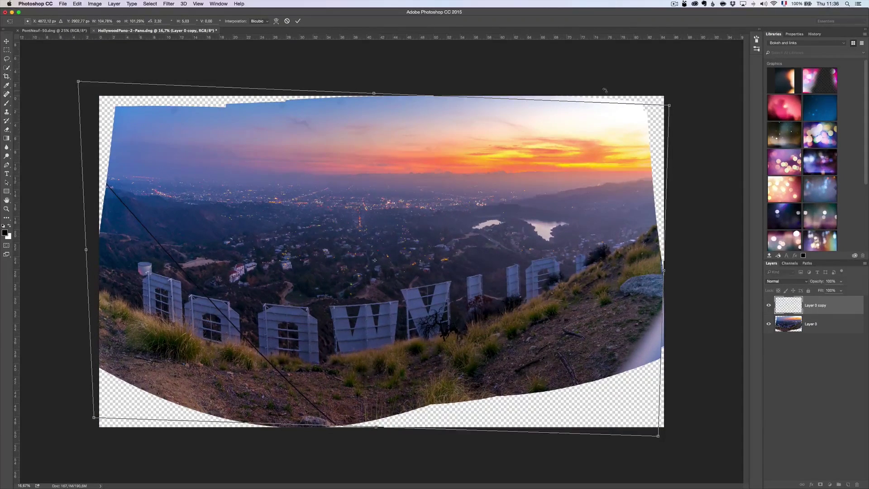
{"action": "left_click_drag", "start_coordinate": [671, 108], "coordinate": [682, 99]}
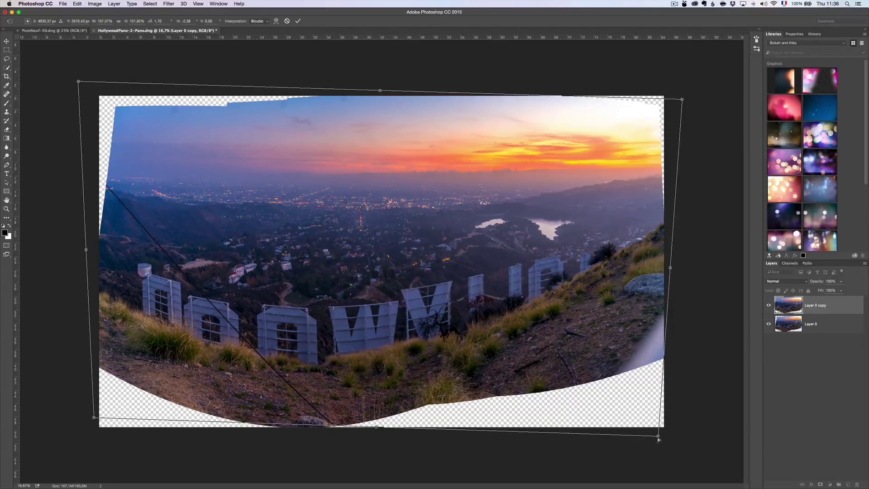
{"action": "left_click_drag", "start_coordinate": [659, 438], "coordinate": [682, 451]}
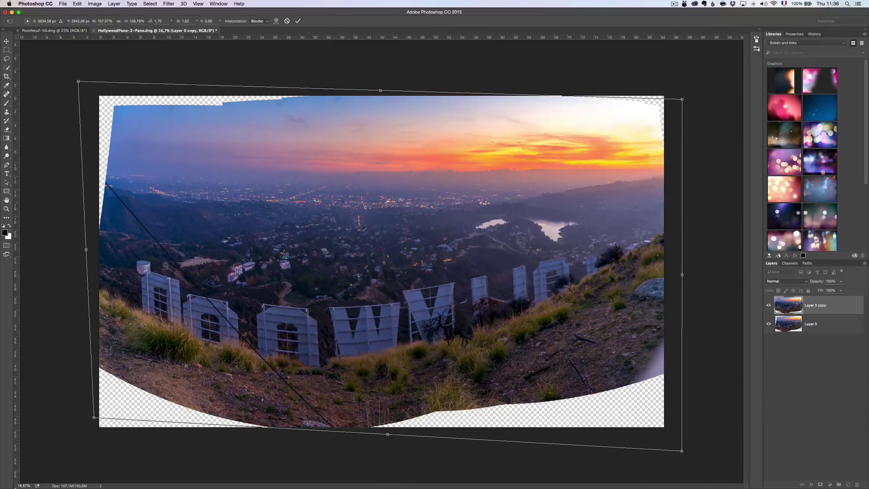
{"action": "left_click_drag", "start_coordinate": [93, 418], "coordinate": [85, 422]}
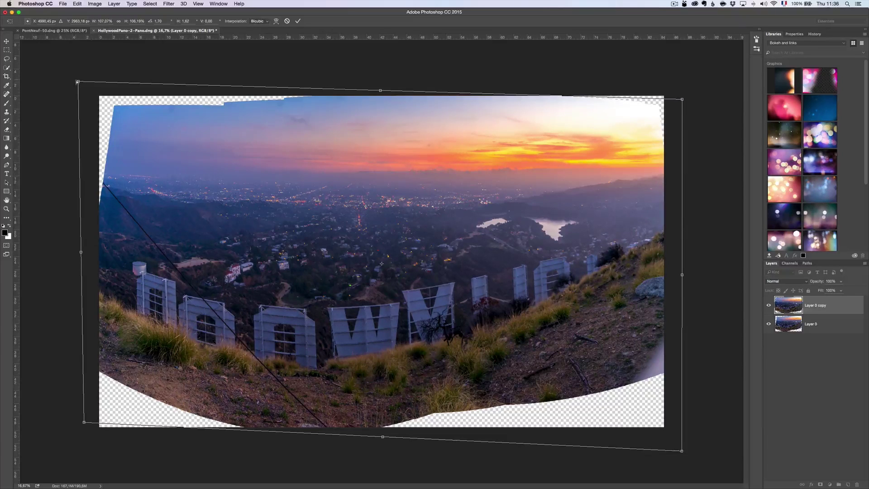
{"action": "left_click_drag", "start_coordinate": [77, 82], "coordinate": [82, 81]}
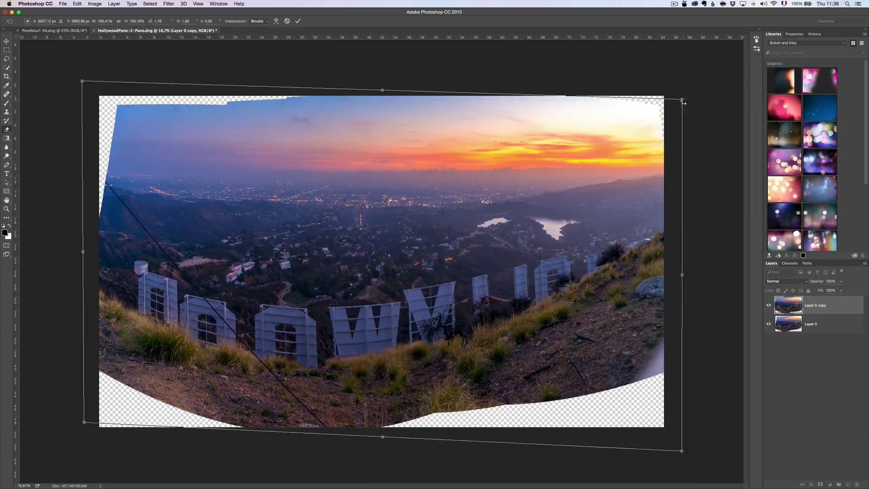
{"action": "key", "text": "Return"}
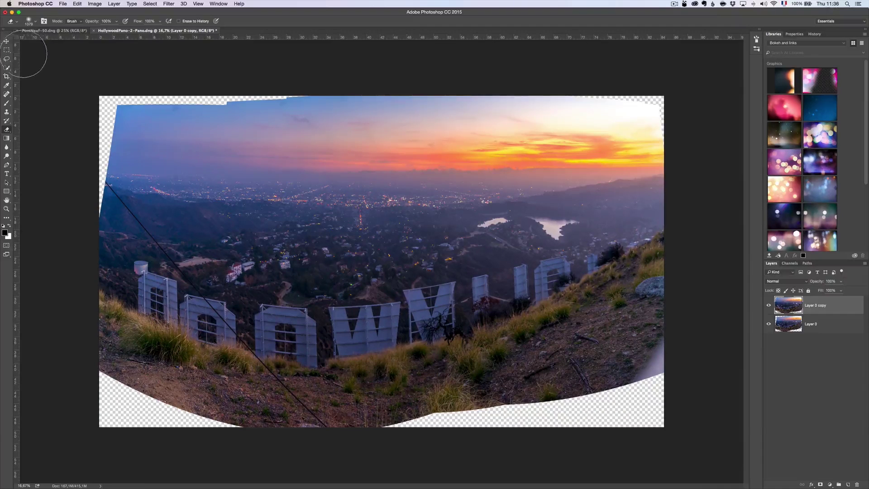
Crop the panorama on all four sides to remove most of the empty borders while keeping the hillside corners.
{"action": "left_click", "coordinate": [6, 77]}
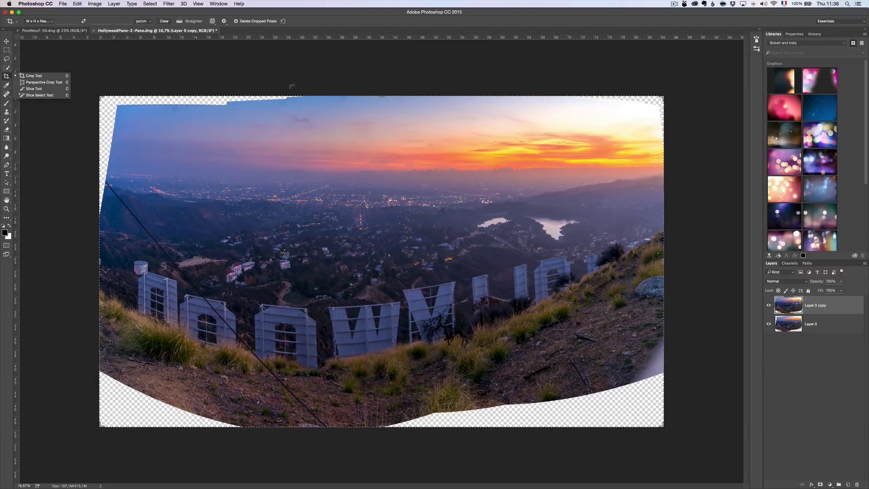
{"action": "left_click", "coordinate": [383, 98]}
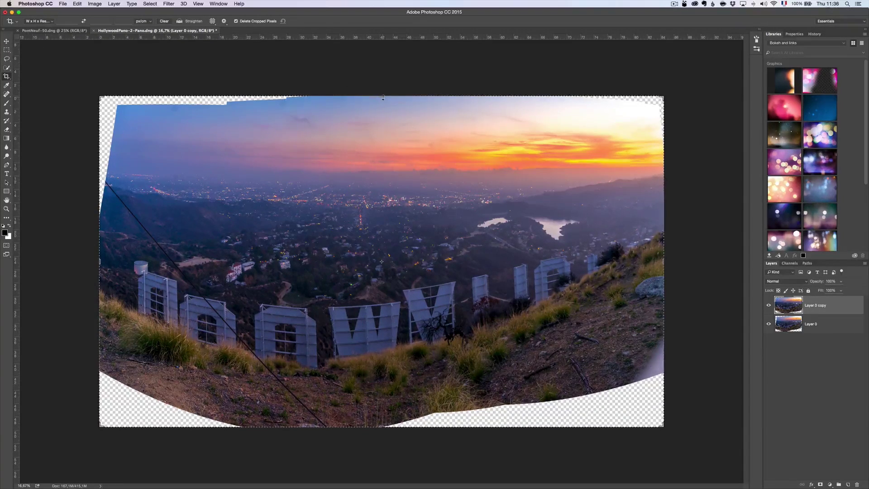
{"action": "left_click_drag", "start_coordinate": [383, 97], "coordinate": [382, 107]}
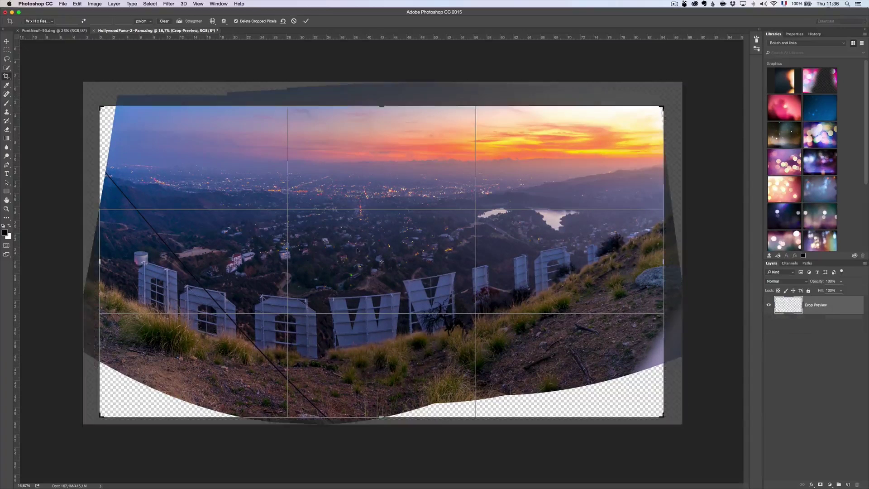
{"action": "left_click_drag", "start_coordinate": [382, 417], "coordinate": [382, 407]}
{"action": "left_click_drag", "start_coordinate": [100, 262], "coordinate": [116, 262]}
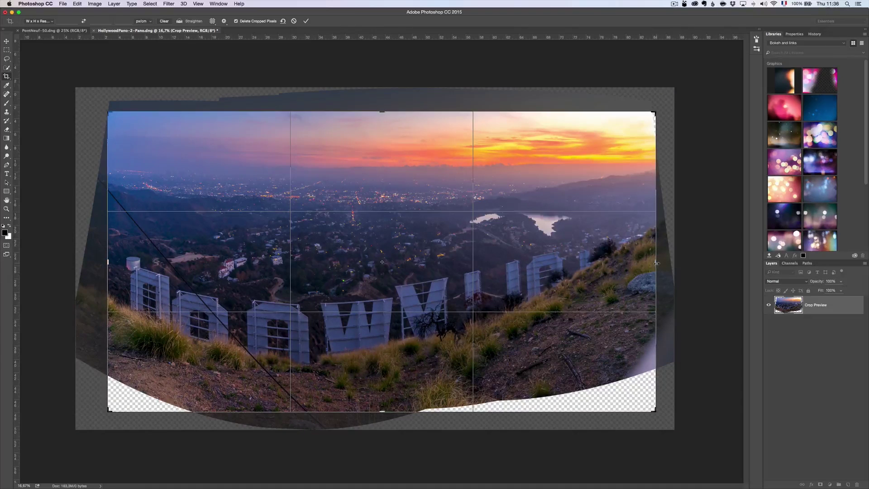
{"action": "left_click_drag", "start_coordinate": [657, 262], "coordinate": [654, 263]}
{"action": "key", "text": "Return"}
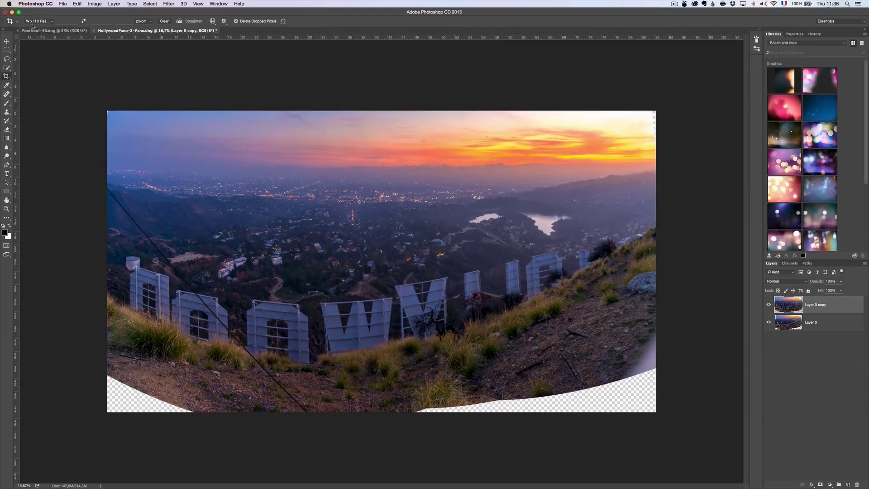
Select the remaining transparent areas with the Magic Wand and expand the selection slightly into the surrounding image.
{"action": "left_click", "coordinate": [8, 68]}
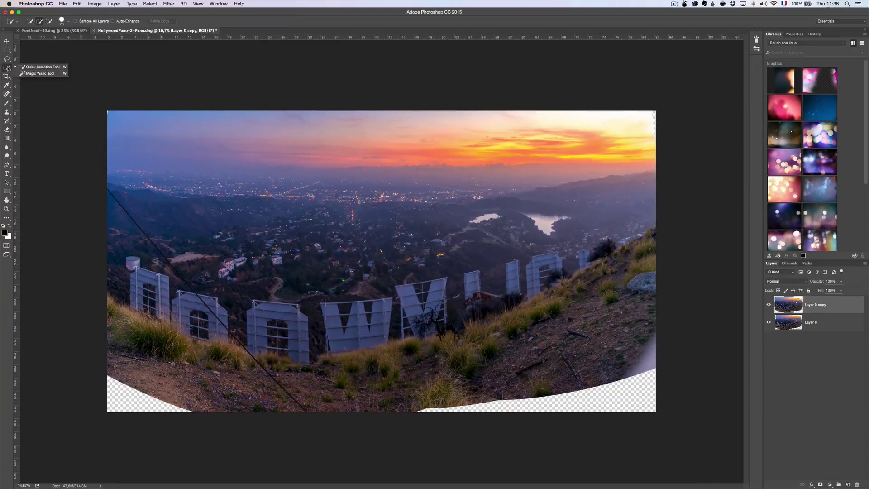
{"action": "left_click", "coordinate": [41, 73]}
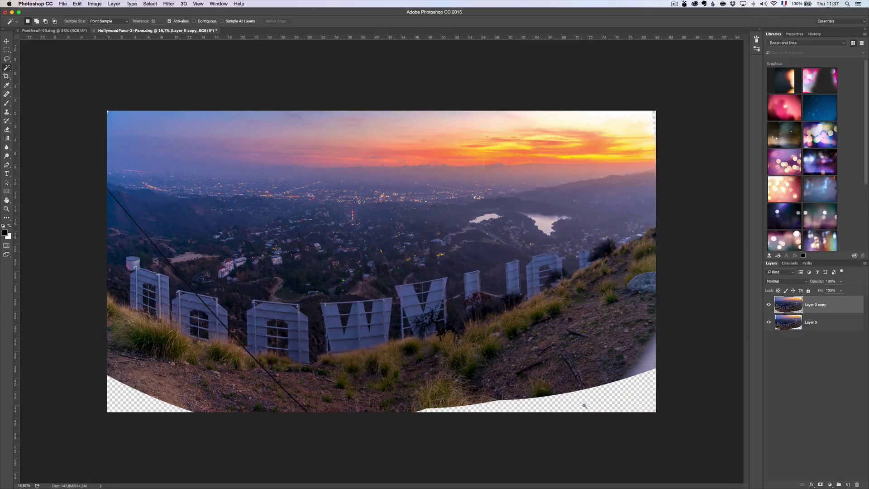
{"action": "left_click", "coordinate": [608, 397]}
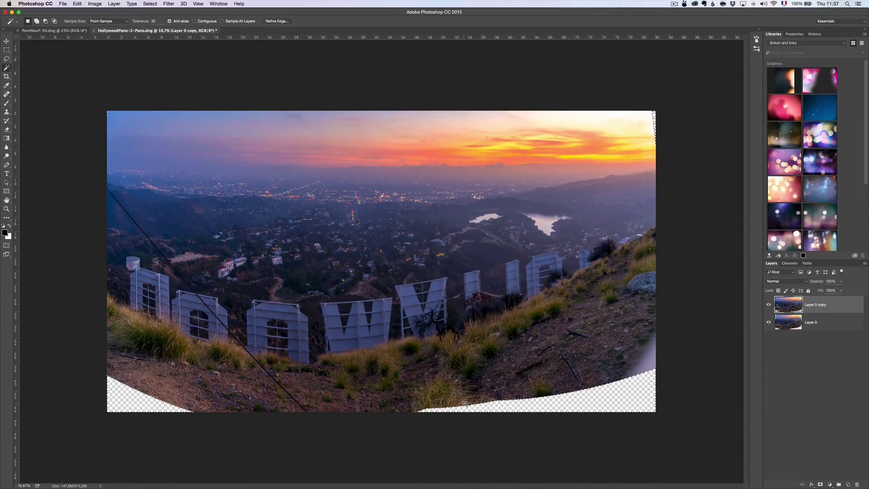
{"action": "left_click", "coordinate": [150, 4]}
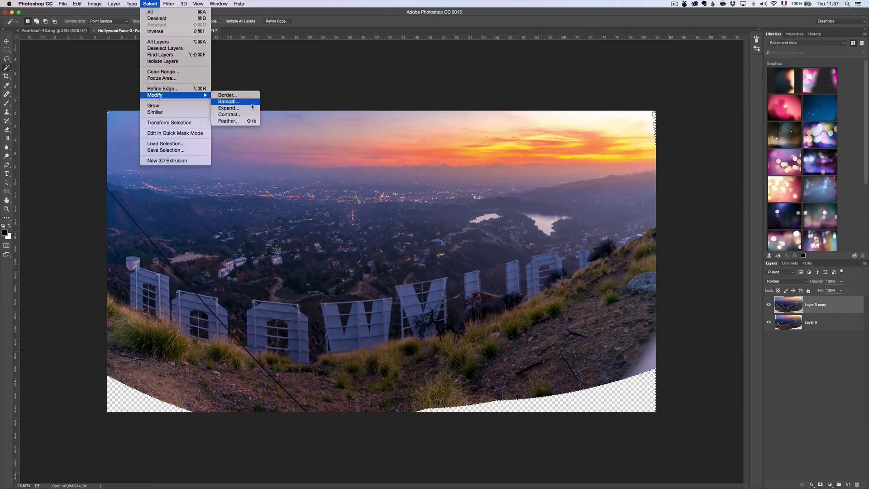
{"action": "mouse_move", "coordinate": [165, 95]}
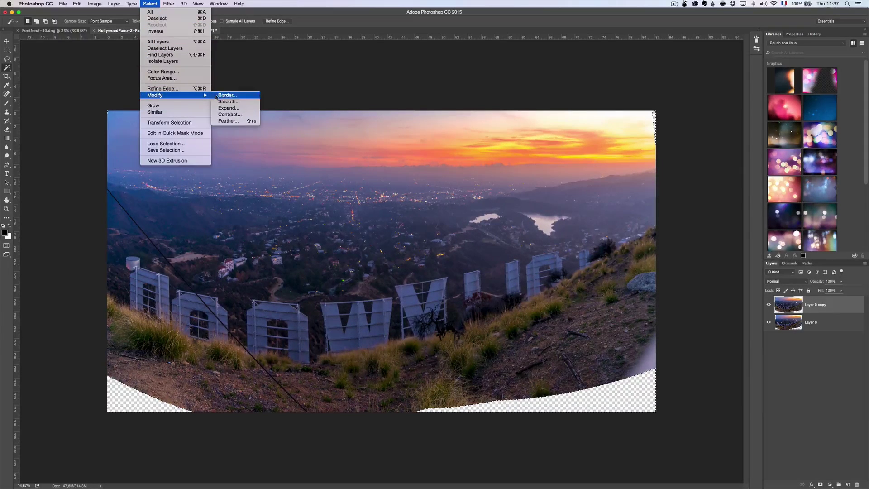
{"action": "left_click", "coordinate": [224, 110]}
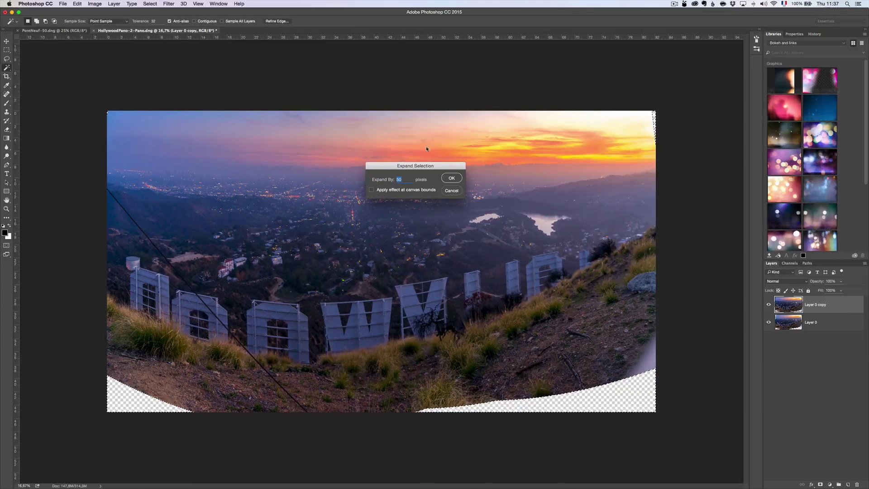
{"action": "left_click", "coordinate": [456, 178]}
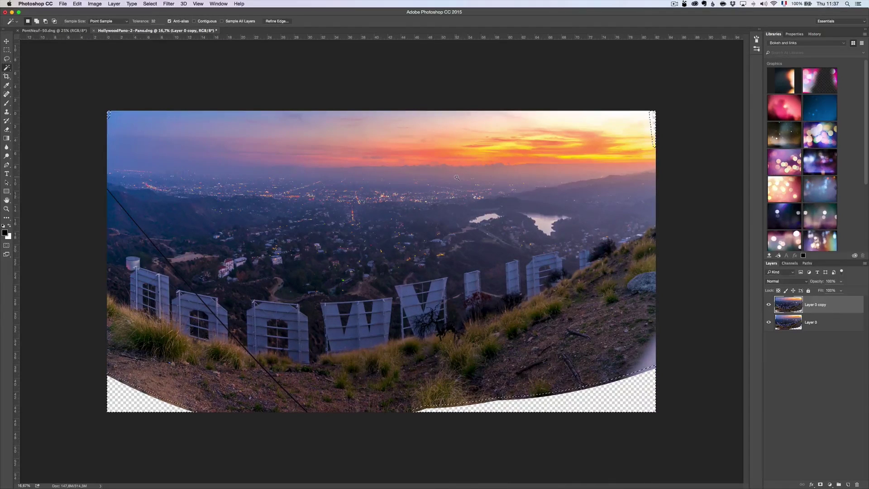
Fill the selected empty areas with Content-Aware and Color Adaptation at 100% opacity, and clear the selection.
{"action": "left_click", "coordinate": [77, 3]}
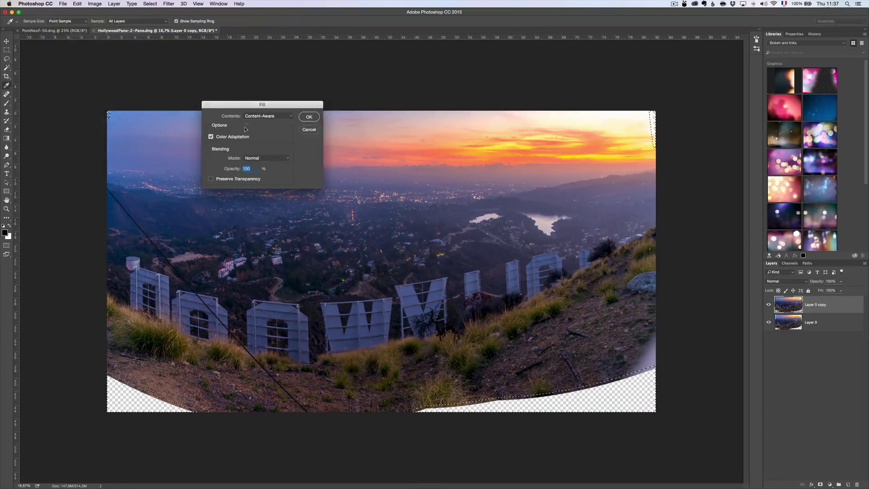
{"action": "left_click", "coordinate": [312, 117]}
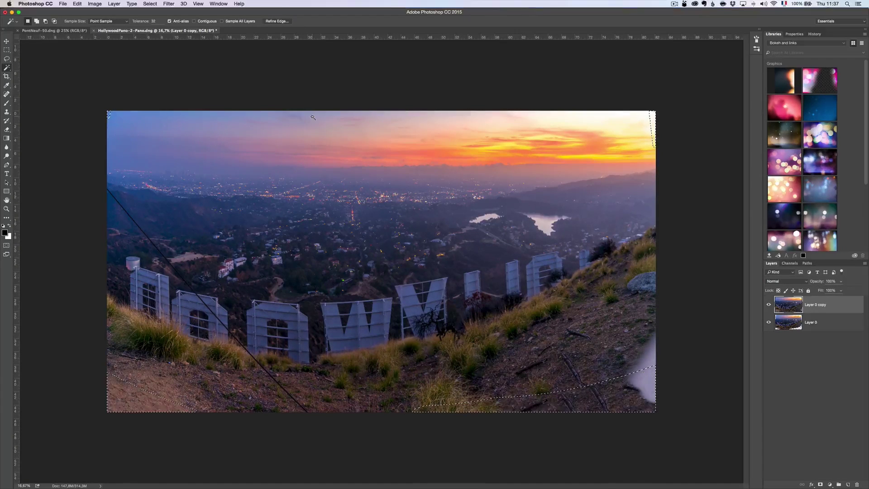
{"action": "key", "text": "super+d"}
Cover the pale blurred patch in the hillside's lower right corner with nearby ground using the Clone Stamp.
{"action": "key", "text": "s"}
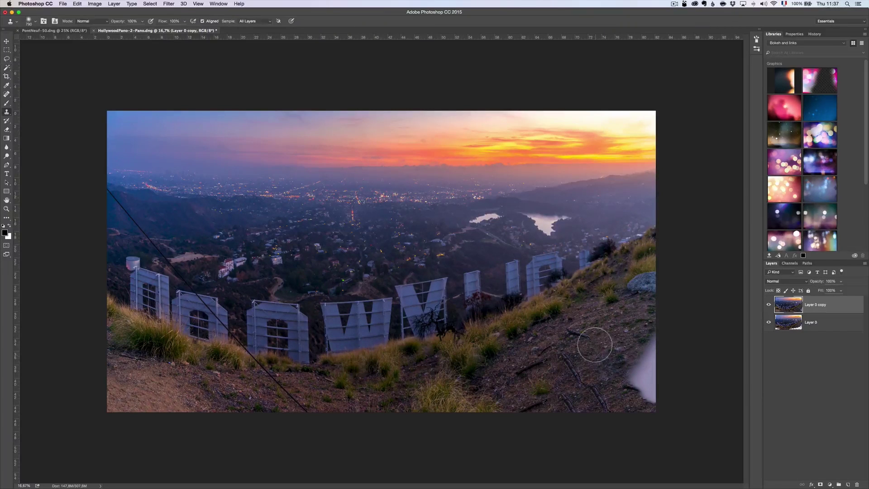
{"action": "left_click", "coordinate": [615, 326], "text": "alt"}
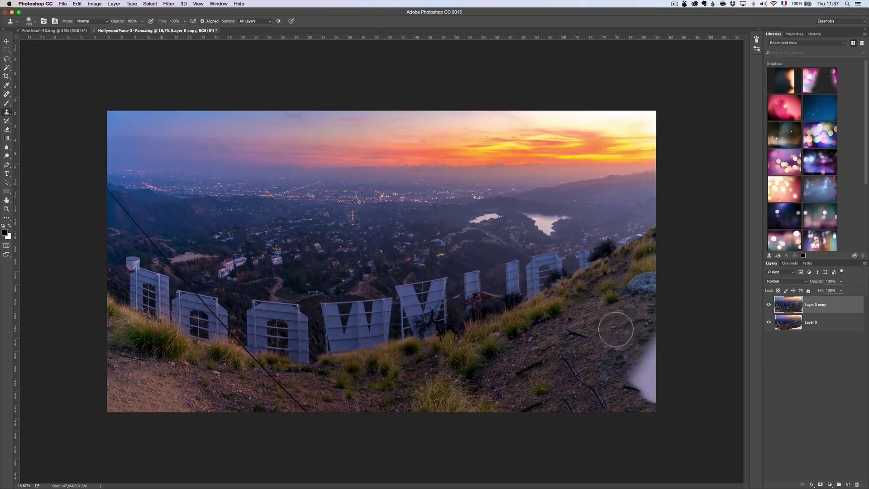
{"action": "mouse_move", "coordinate": [641, 341]}
{"action": "left_mouse_down"}
{"action": "mouse_move", "coordinate": [642, 394]}
{"action": "mouse_move", "coordinate": [656, 394]}
{"action": "mouse_move", "coordinate": [618, 359]}
{"action": "left_mouse_up"}
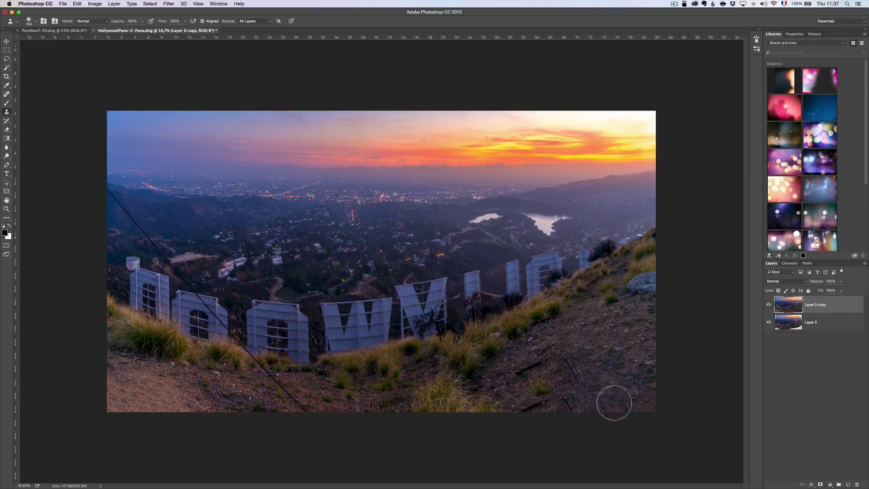
{"action": "left_click", "coordinate": [593, 320], "text": "alt"}
{"action": "left_click_drag", "start_coordinate": [615, 358], "coordinate": [610, 348]}
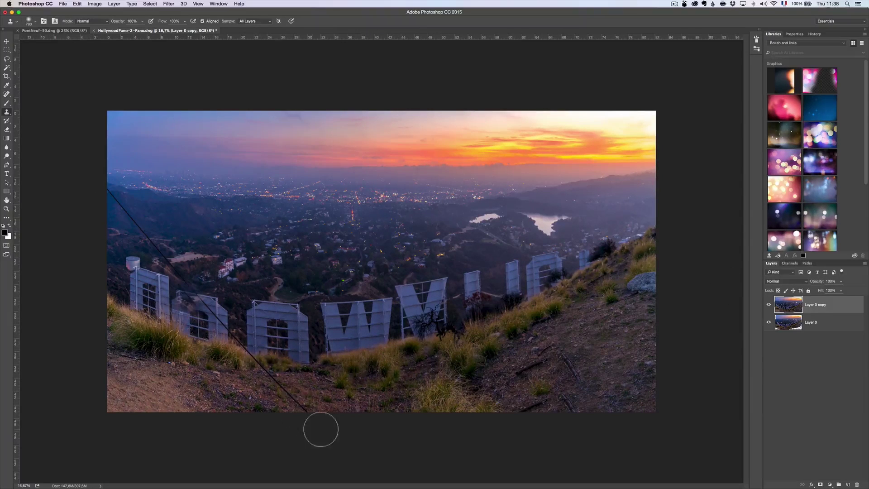
Remove the upper stretch of the black cable crossing the dark hills beside the valley with the Spot Healing Brush.
{"action": "left_click", "coordinate": [8, 113]}
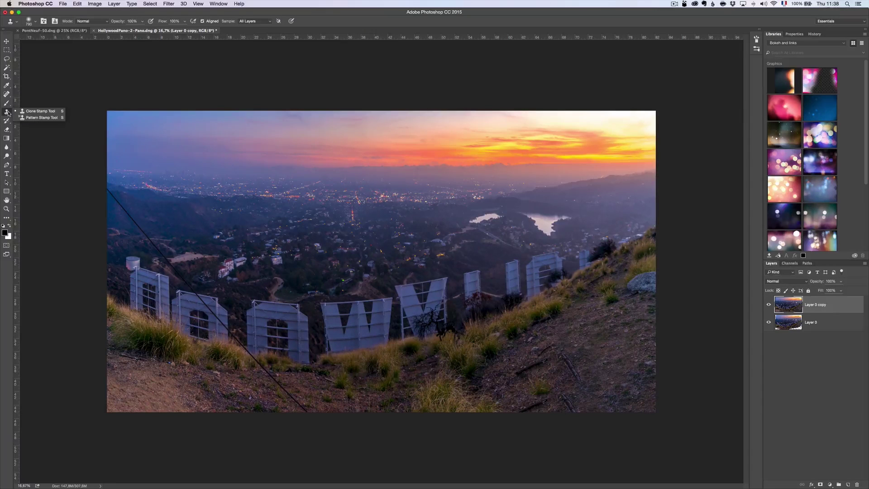
{"action": "left_click", "coordinate": [6, 85]}
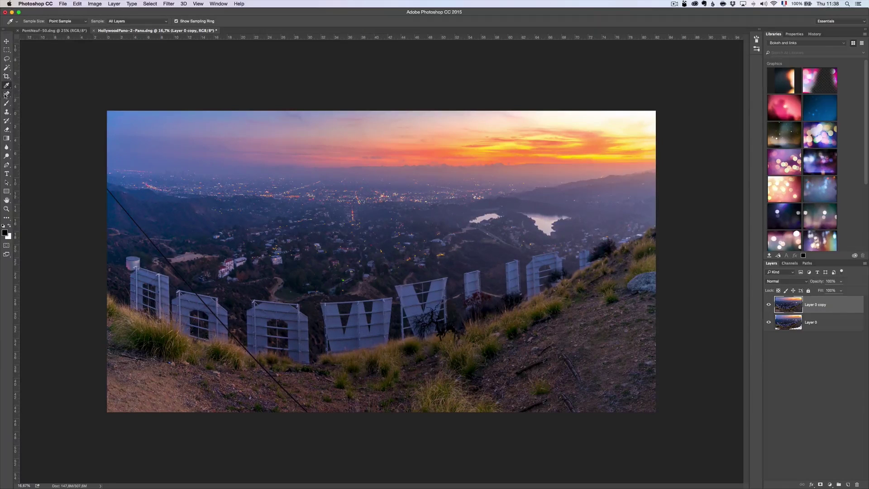
{"action": "left_click", "coordinate": [6, 94]}
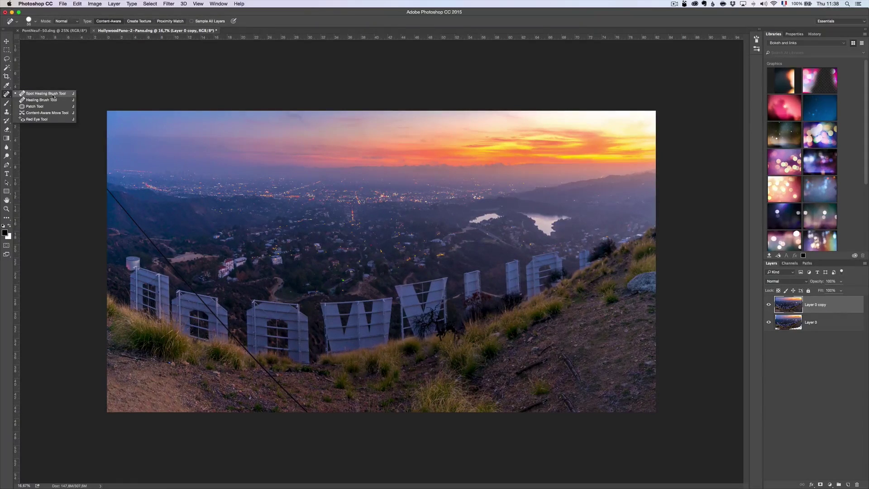
{"action": "left_click", "coordinate": [53, 95]}
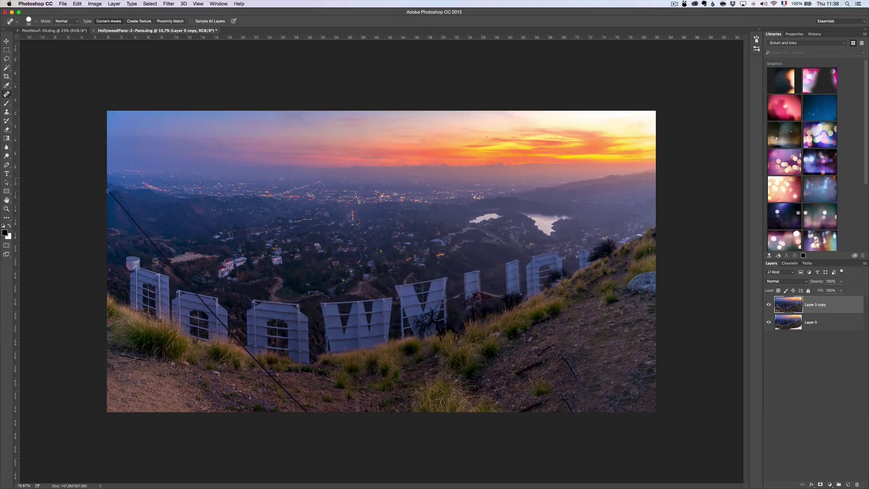
{"action": "key", "text": "z"}
{"action": "left_click", "coordinate": [100, 189]}
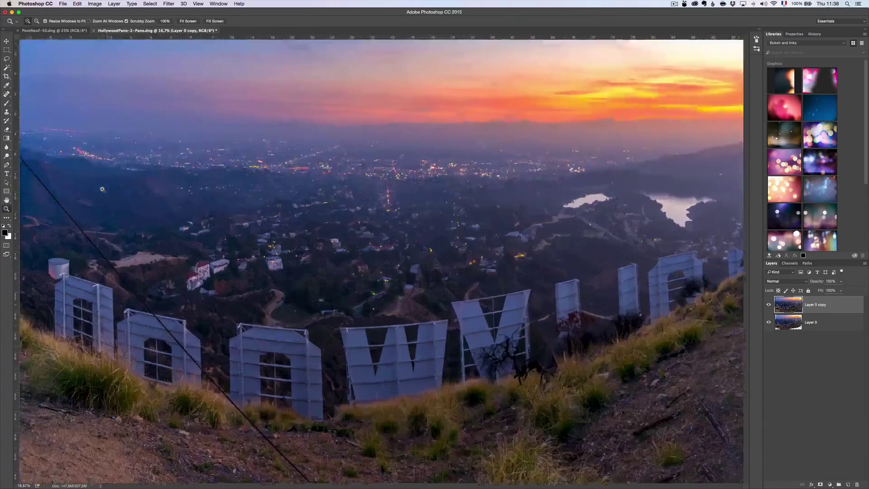
{"action": "left_click", "coordinate": [113, 189]}
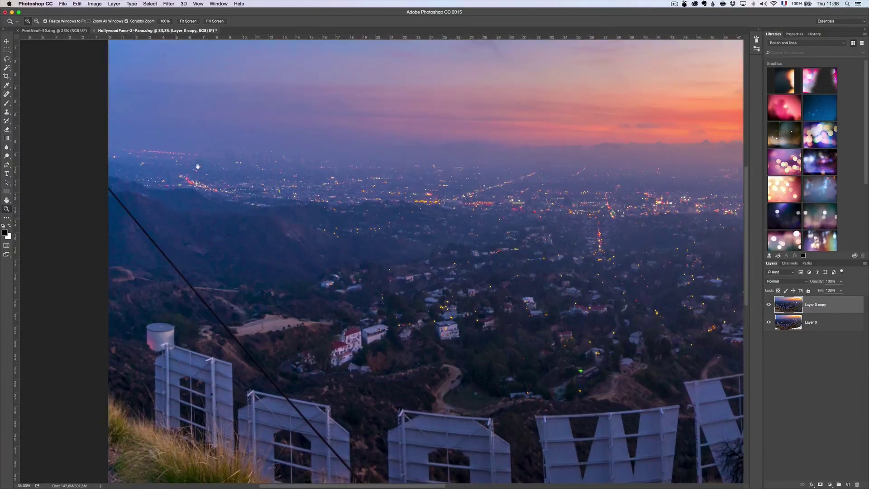
{"action": "left_click_drag", "start_coordinate": [161, 214], "coordinate": [199, 163]}
{"action": "key", "text": "j"}
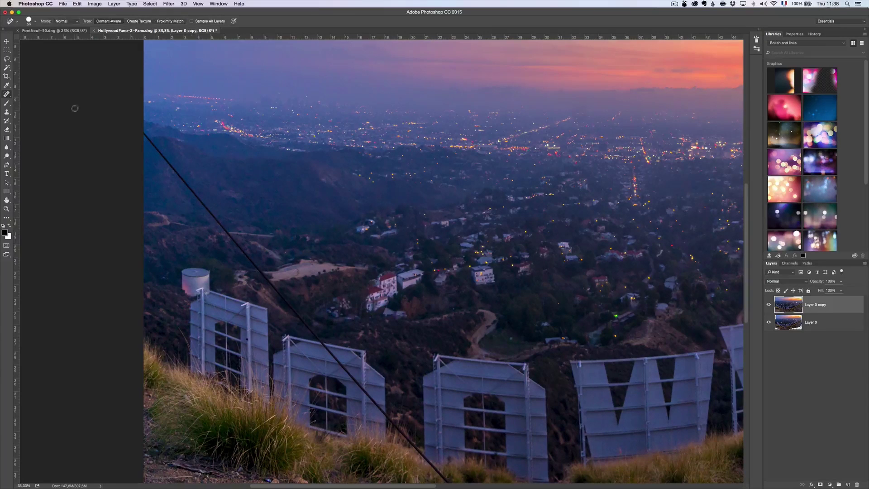
{"action": "left_click", "coordinate": [7, 95]}
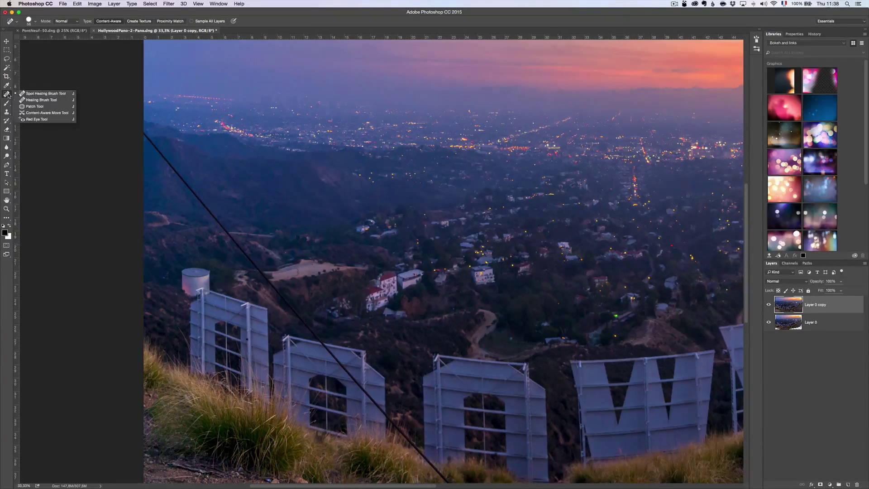
{"action": "left_click", "coordinate": [46, 94]}
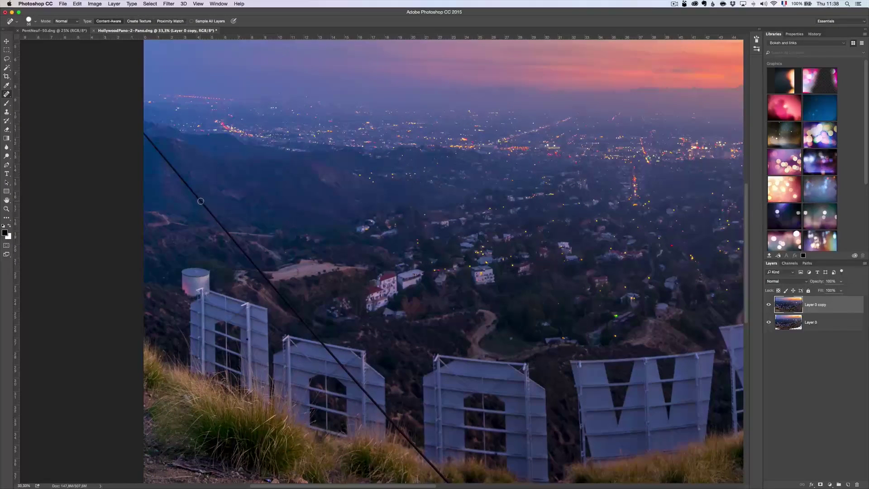
{"action": "left_click_drag", "start_coordinate": [200, 201], "coordinate": [145, 133]}
{"action": "left_click_drag", "start_coordinate": [203, 203], "coordinate": [245, 251]}
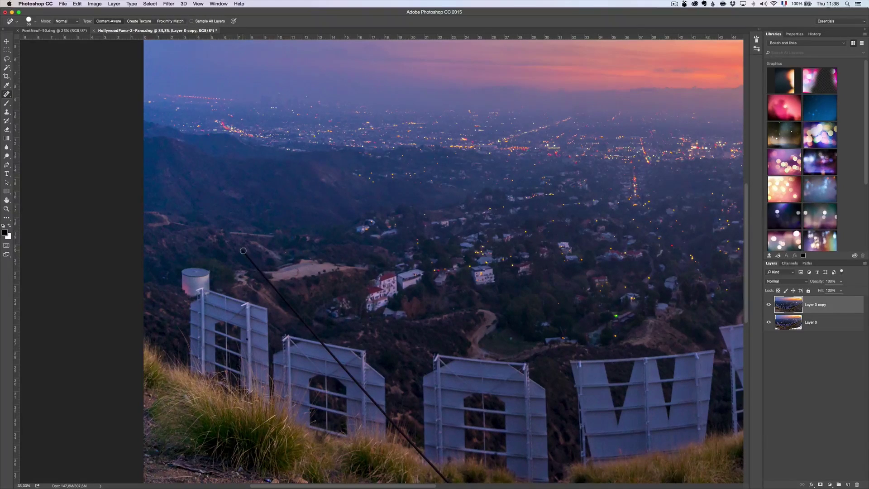
Remove the rest of the cable with straight Spot Healing strokes across the letter, grass and soil down to the image's lower edge.
{"action": "left_click", "coordinate": [284, 298], "text": "shift"}
{"action": "left_click", "coordinate": [369, 393], "text": "shift"}
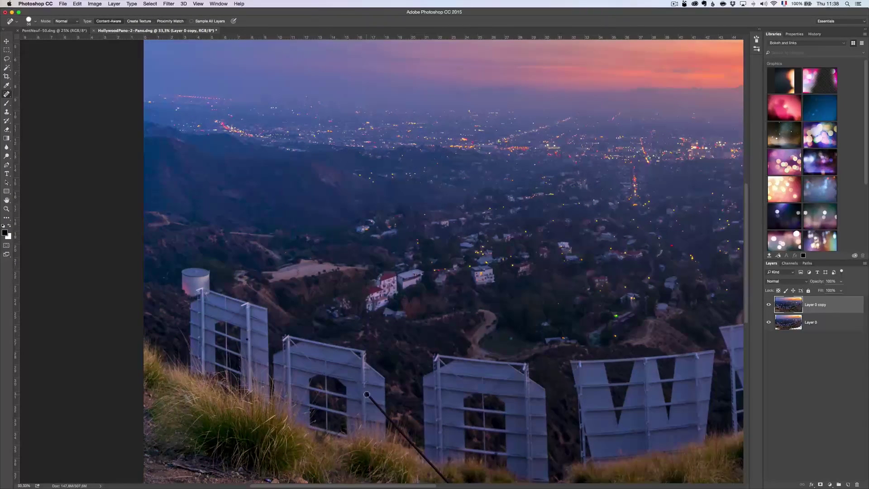
{"action": "left_click", "coordinate": [440, 470], "text": "shift"}
{"action": "scroll", "coordinate": [440, 470], "scroll_direction": "down", "scroll_amount": 5}
{"action": "scroll", "coordinate": [440, 470], "scroll_direction": "right", "scroll_amount": 3}
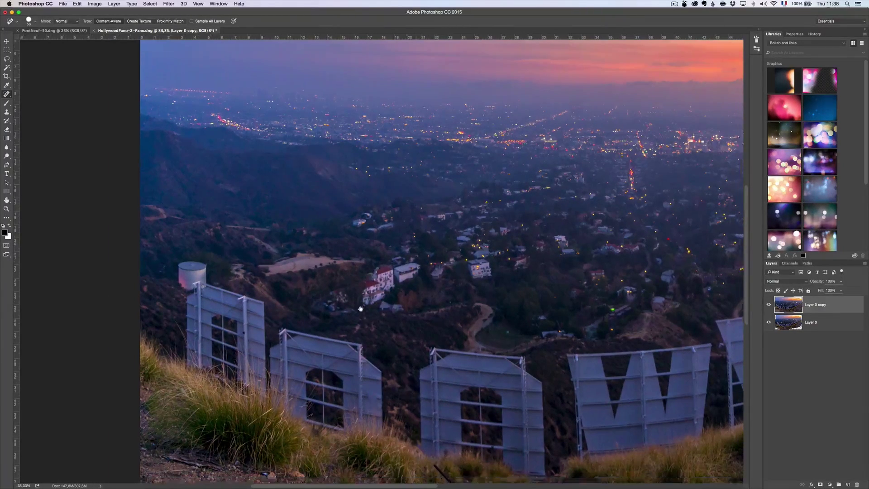
{"action": "left_click", "coordinate": [466, 472], "text": "shift"}
{"action": "scroll", "coordinate": [513, 454], "scroll_direction": "down", "scroll_amount": 10}
{"action": "scroll", "coordinate": [514, 454], "scroll_direction": "right", "scroll_amount": 5}
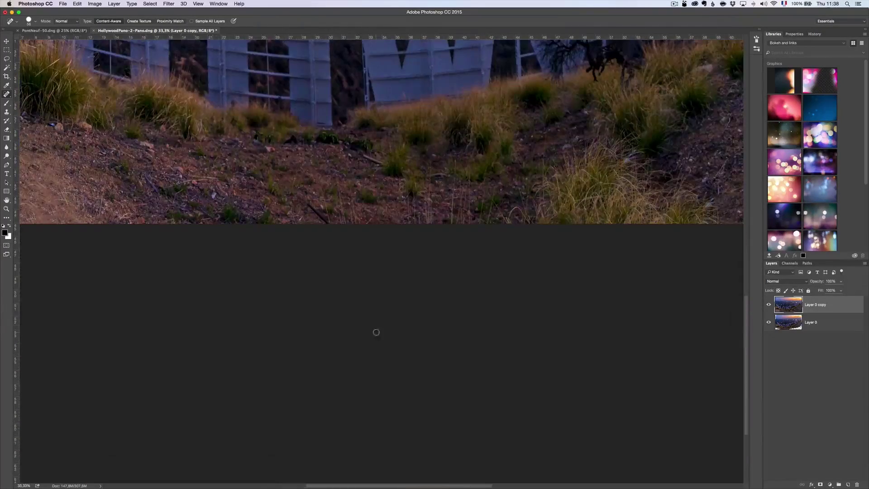
{"action": "left_click", "coordinate": [308, 203]}
{"action": "left_click", "coordinate": [325, 221], "text": "shift"}
{"action": "left_click_drag", "start_coordinate": [330, 236], "coordinate": [386, 308]}
Touch up the healing traces left on the second letter's panel with a smaller Clone Stamp brush, sampling nearby panel areas.
{"action": "scroll", "coordinate": [386, 309], "scroll_direction": "up", "scroll_amount": 5}
{"action": "scroll", "coordinate": [385, 309], "scroll_direction": "left", "scroll_amount": 3}
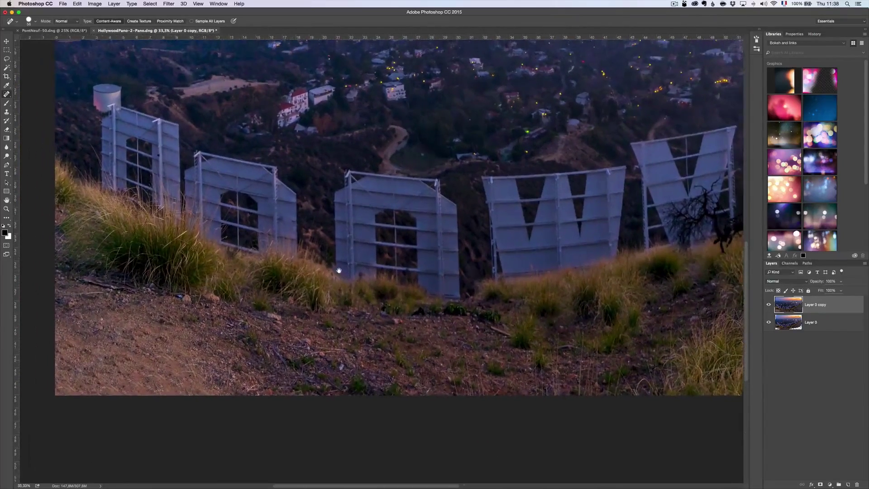
{"action": "key", "text": "z"}
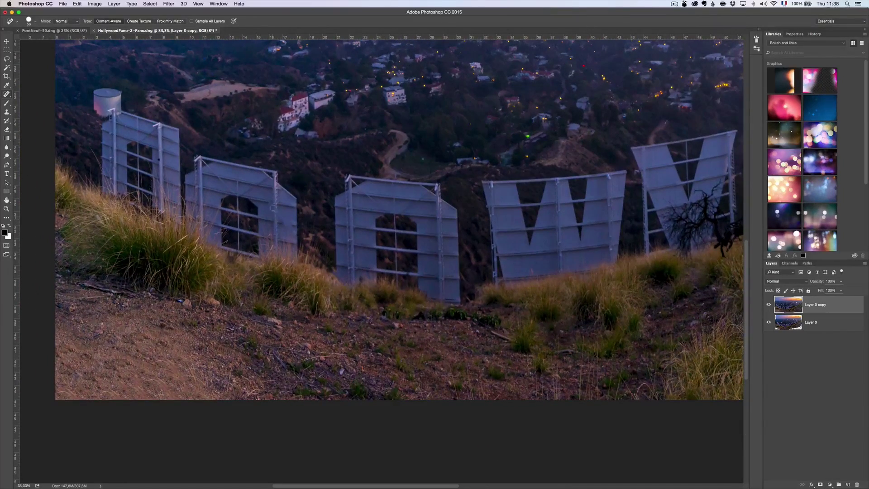
{"action": "left_click", "coordinate": [273, 217]}
{"action": "key", "text": "s"}
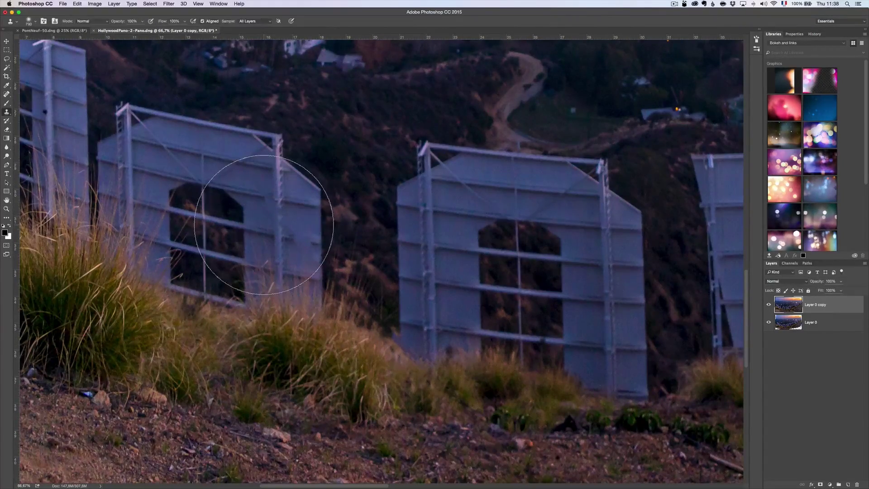
{"action": "left_click_drag", "start_coordinate": [256, 224], "coordinate": [173, 224]}
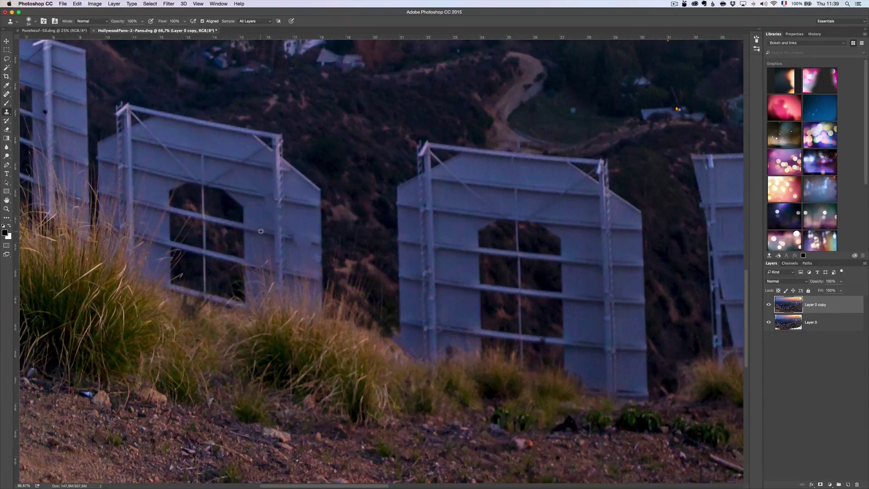
{"action": "left_click", "coordinate": [261, 231], "text": "alt"}
{"action": "left_click_drag", "start_coordinate": [295, 237], "coordinate": [309, 240]}
{"action": "left_click", "coordinate": [297, 238], "text": "alt"}
{"action": "left_click_drag", "start_coordinate": [265, 270], "coordinate": [348, 434]}
{"action": "left_click_drag", "start_coordinate": [161, 113], "coordinate": [297, 341]}
{"action": "left_click_drag", "start_coordinate": [265, 275], "coordinate": [279, 329]}
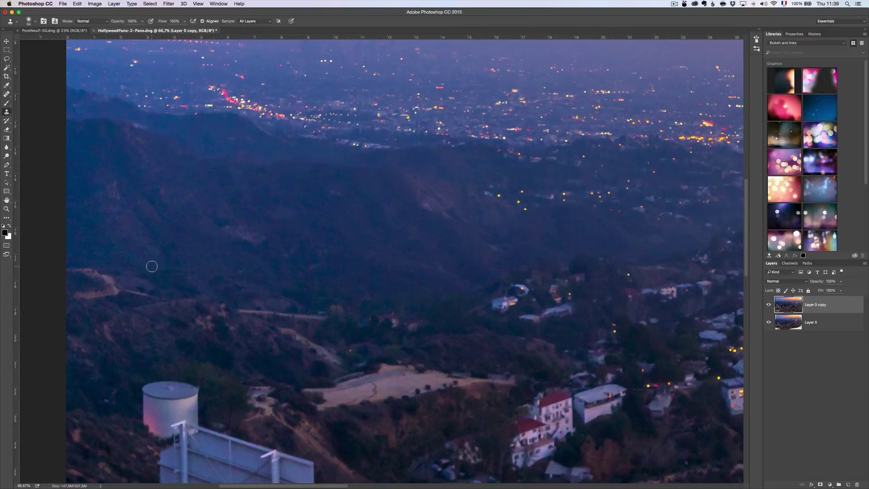
{"action": "left_click_drag", "start_coordinate": [151, 266], "coordinate": [180, 262]}
Duplicate the retouched panorama layer and set the copy's blend mode to Multiply.
{"action": "key", "text": "z"}
{"action": "left_click", "coordinate": [388, 292], "text": "alt"}
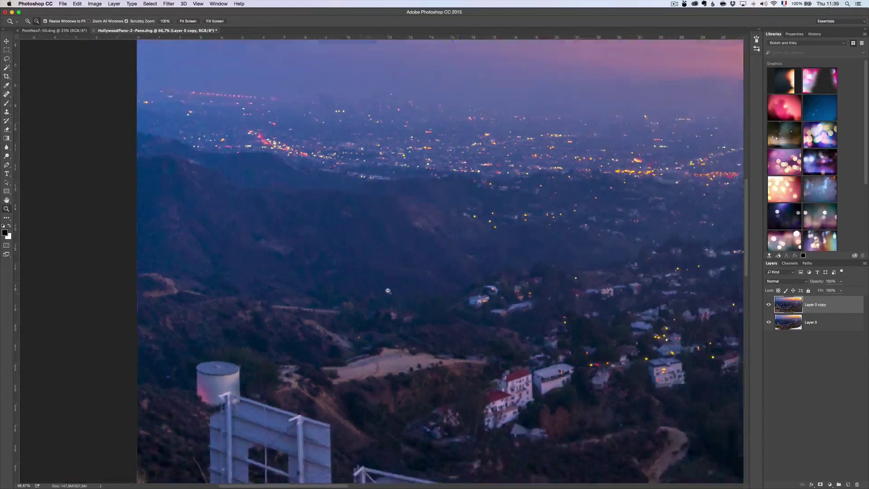
{"action": "left_click", "coordinate": [404, 303], "text": "alt"}
{"action": "left_click", "coordinate": [446, 315], "text": "alt"}
{"action": "left_click", "coordinate": [500, 338], "text": "alt"}
{"action": "left_click", "coordinate": [524, 344], "text": "alt"}
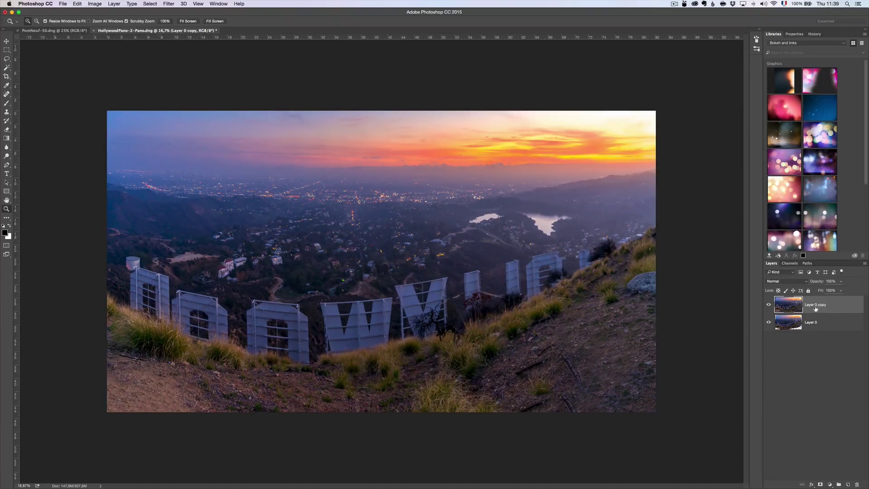
{"action": "left_click_drag", "start_coordinate": [842, 307], "coordinate": [847, 484]}
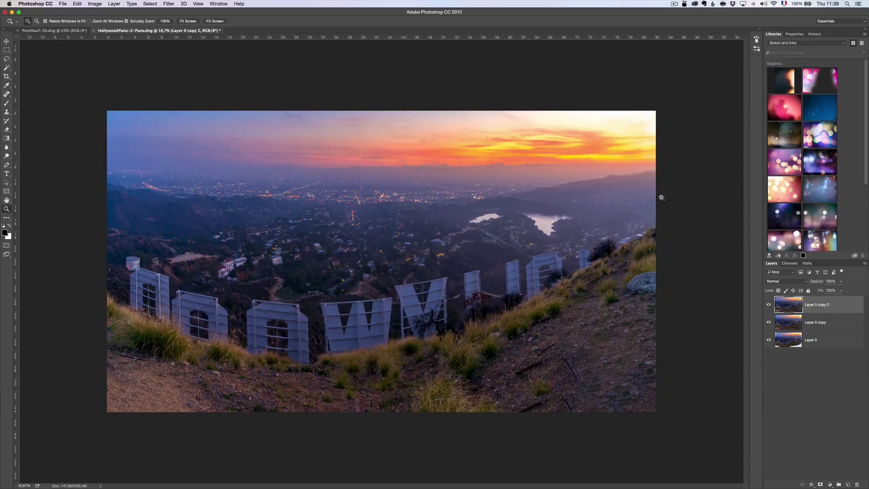
{"action": "left_click", "coordinate": [789, 282]}
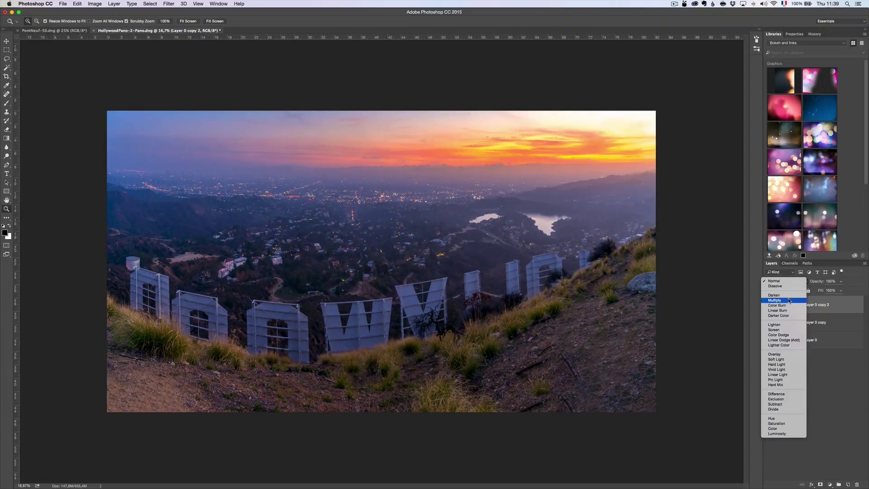
{"action": "left_click", "coordinate": [789, 300]}
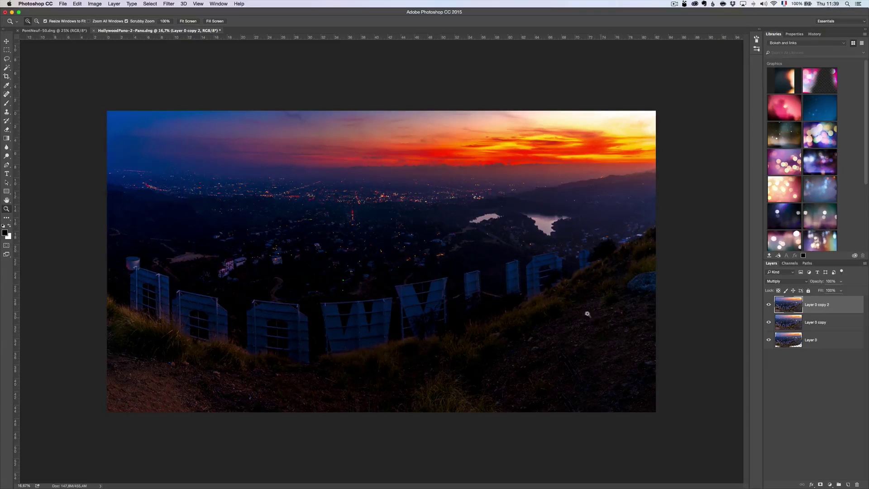
Select the full-width area from the sky down to the base of the letters and feather it by 500 pixels.
{"action": "left_click", "coordinate": [7, 50]}
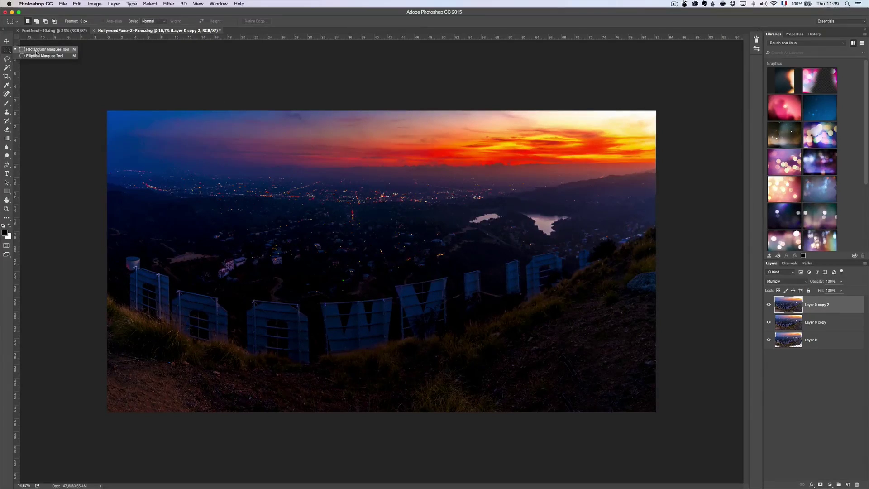
{"action": "left_click_drag", "start_coordinate": [91, 101], "coordinate": [657, 357]}
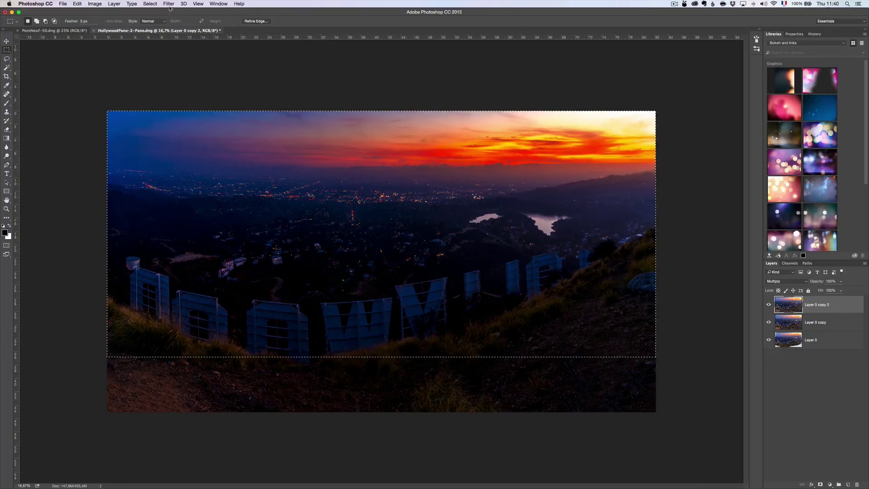
{"action": "left_click", "coordinate": [150, 4]}
{"action": "mouse_move", "coordinate": [165, 96]}
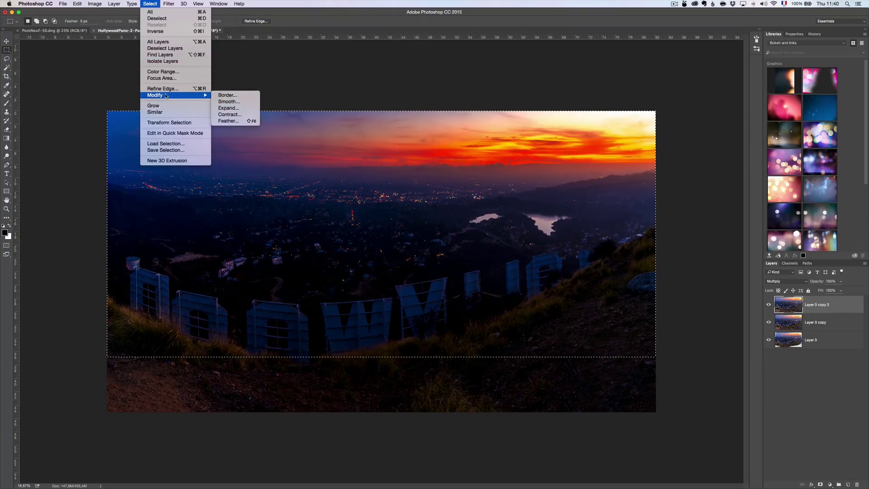
{"action": "left_click", "coordinate": [228, 121]}
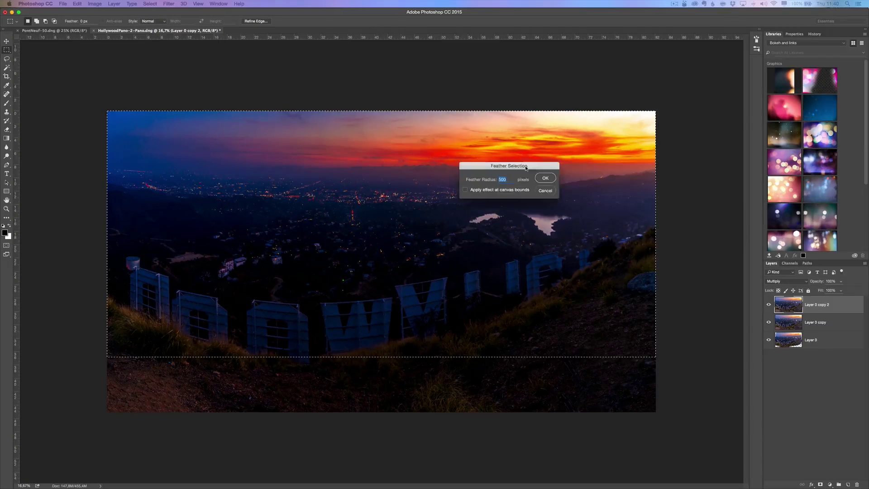
{"action": "key", "text": "Return"}
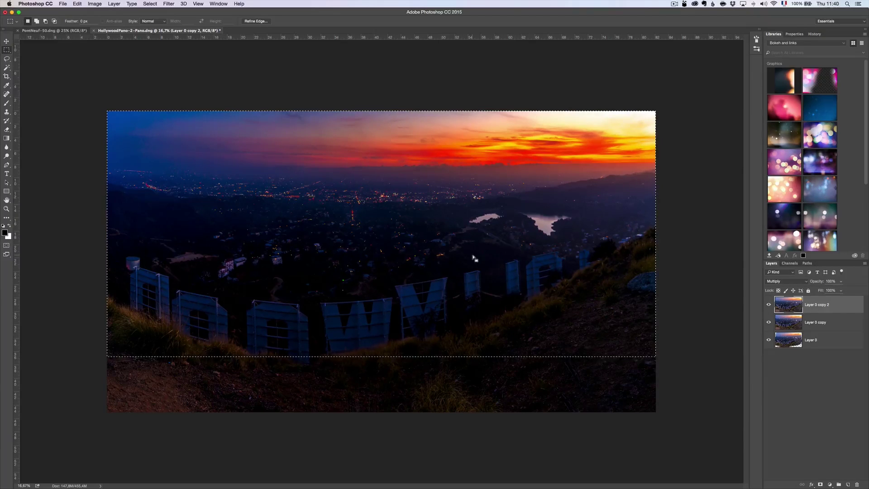
Feather the selection by 500 pixels again, delete that area from the Multiply layer, and clear the selection.
{"action": "left_click", "coordinate": [169, 4]}
{"action": "mouse_move", "coordinate": [150, 4]}
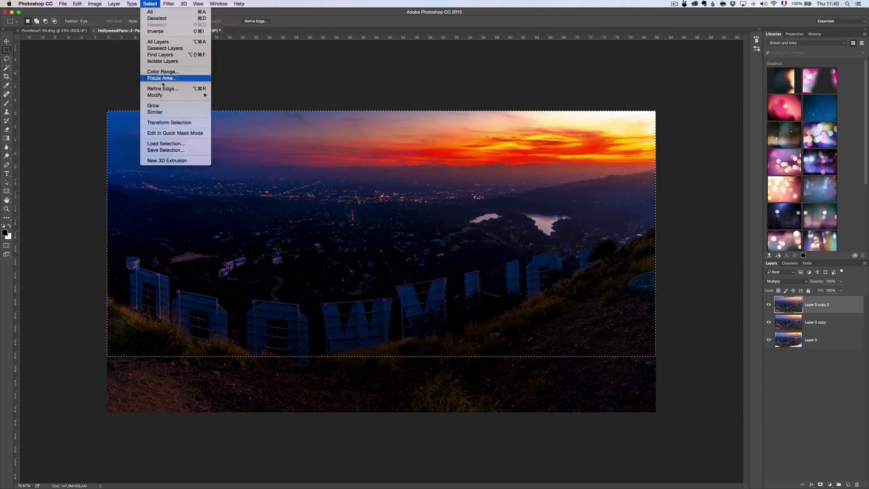
{"action": "mouse_move", "coordinate": [181, 95]}
{"action": "left_click", "coordinate": [239, 121]}
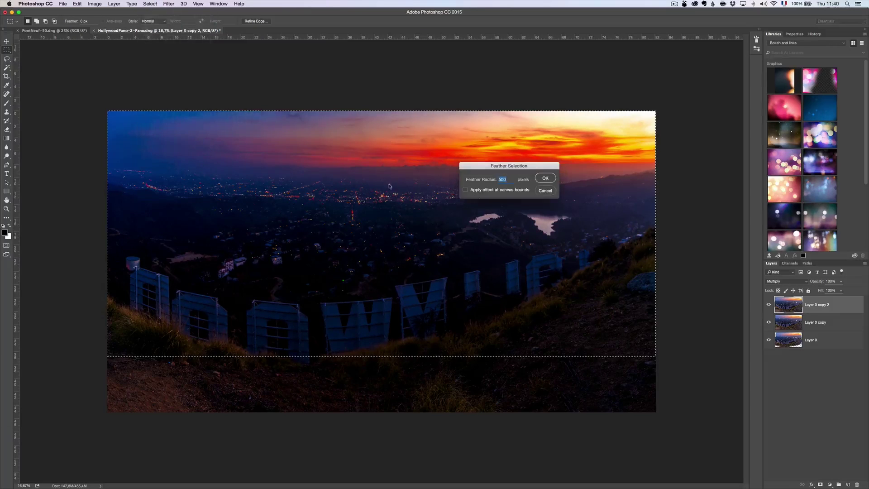
{"action": "left_click", "coordinate": [540, 176]}
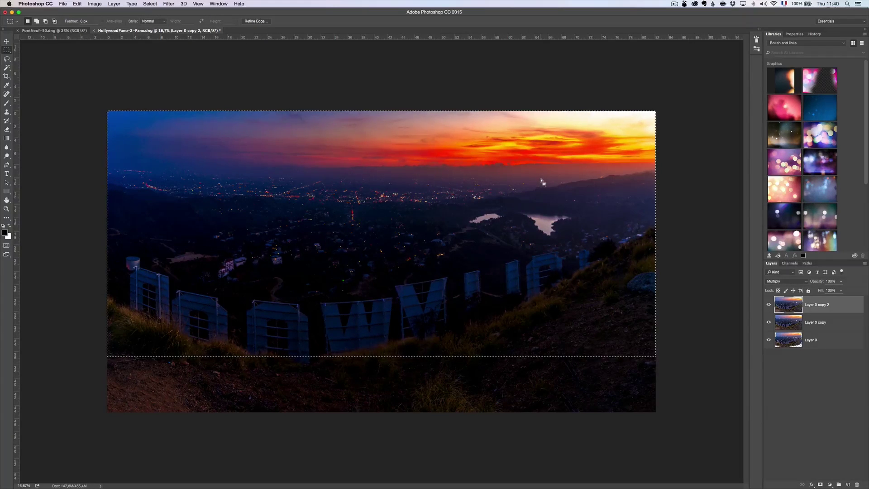
{"action": "key", "text": "Delete"}
{"action": "key", "text": "super+d"}
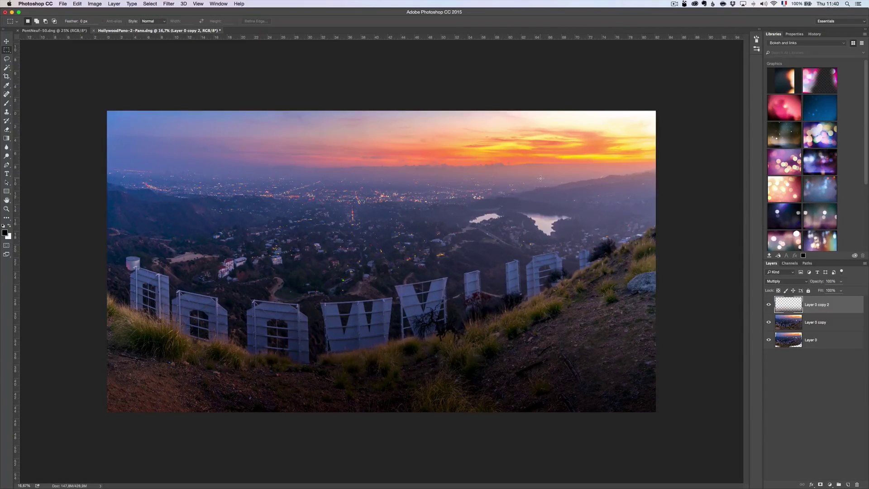
Toggle the Multiply layer's visibility to compare the foreground with and without the darkening.
{"action": "left_click", "coordinate": [769, 305]}
{"action": "left_click", "coordinate": [769, 306]}
{"action": "left_click", "coordinate": [769, 306]}
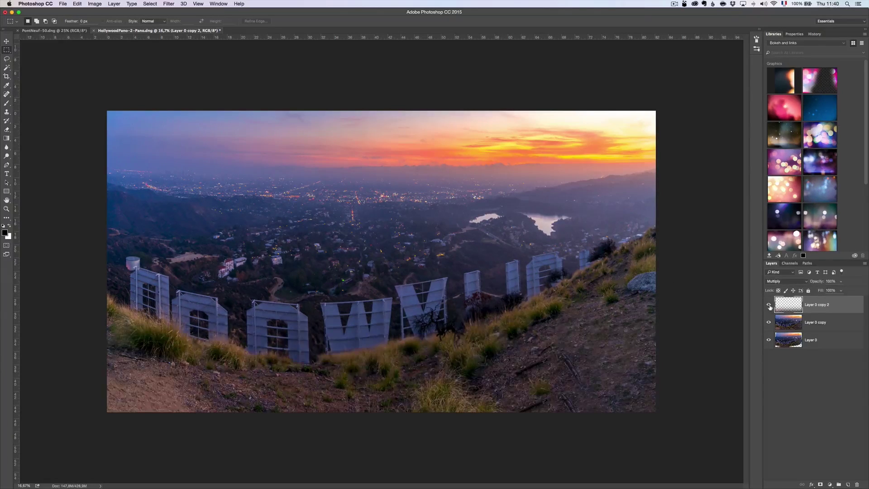
{"action": "left_click", "coordinate": [769, 305]}
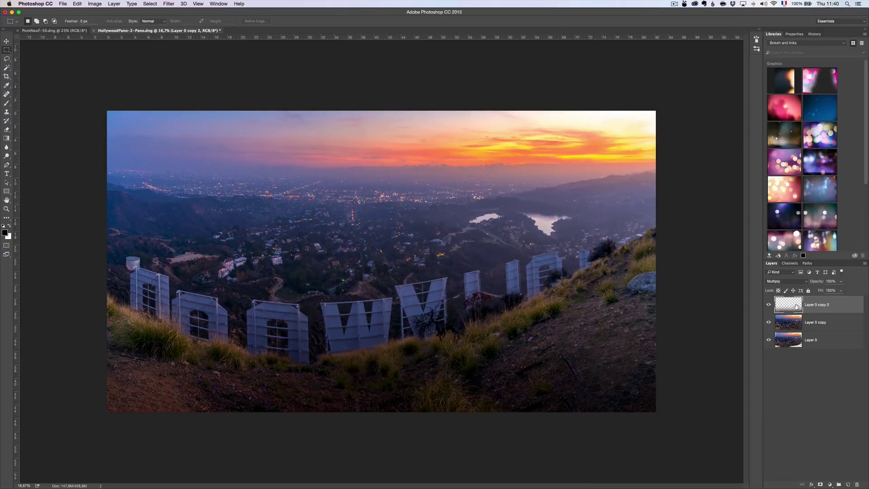
Add a new empty layer above the Multiply layer and set its blend mode to Overlay.
{"action": "left_click", "coordinate": [847, 485]}
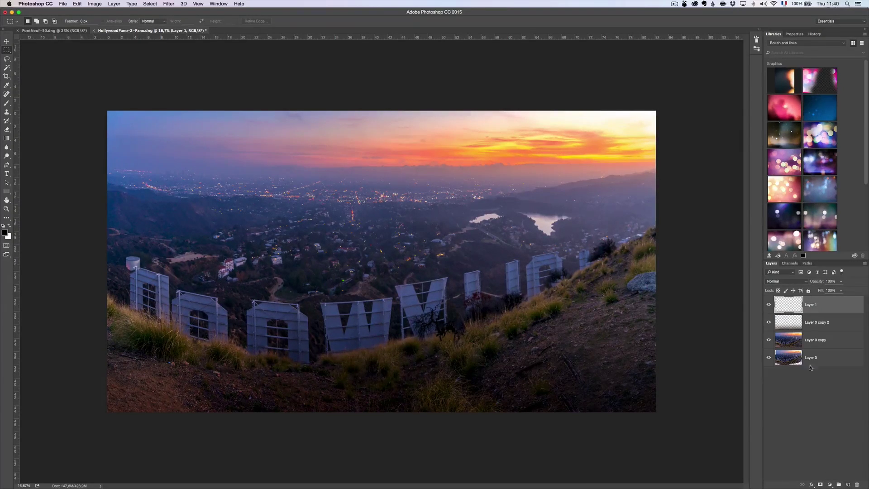
{"action": "left_click", "coordinate": [793, 282]}
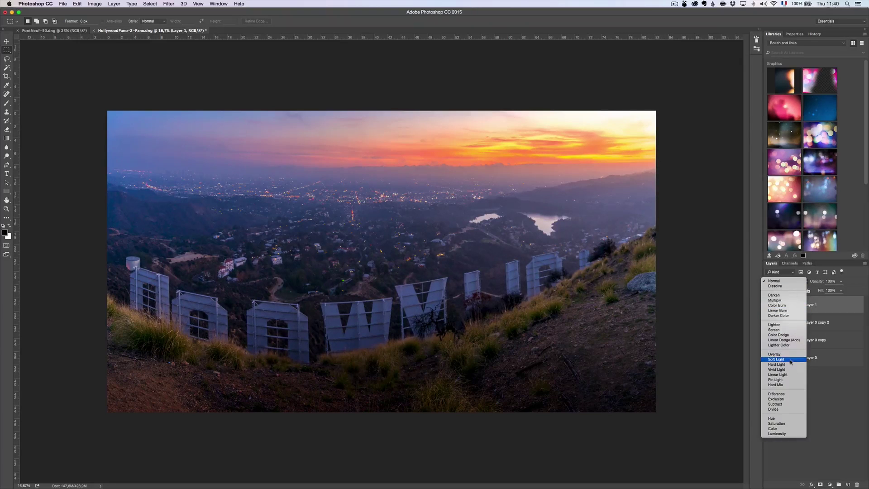
{"action": "left_click", "coordinate": [781, 355]}
Darken the bare hillside and rock in the right foreground with a large soft black brush at 18% opacity.
{"action": "key", "text": "b"}
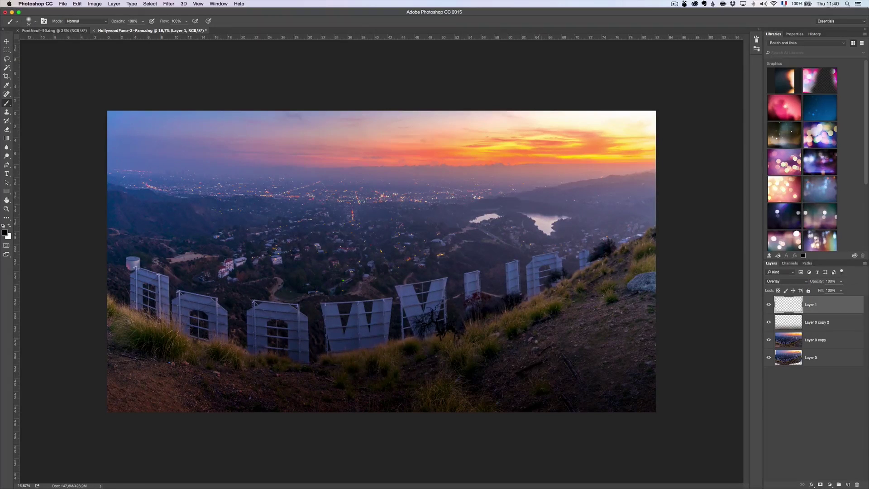
{"action": "left_click_drag", "start_coordinate": [514, 343], "coordinate": [562, 349]}
{"action": "left_click_drag", "start_coordinate": [117, 22], "coordinate": [90, 25]}
{"action": "mouse_move", "coordinate": [666, 290]}
{"action": "left_mouse_down"}
{"action": "mouse_move", "coordinate": [583, 376]}
{"action": "mouse_move", "coordinate": [640, 300]}
{"action": "mouse_move", "coordinate": [526, 417]}
{"action": "mouse_move", "coordinate": [631, 308]}
{"action": "mouse_move", "coordinate": [542, 388]}
{"action": "mouse_move", "coordinate": [622, 372]}
{"action": "mouse_move", "coordinate": [583, 433]}
{"action": "mouse_move", "coordinate": [542, 409]}
{"action": "mouse_move", "coordinate": [402, 437]}
{"action": "mouse_move", "coordinate": [106, 400]}
{"action": "mouse_move", "coordinate": [112, 406]}
{"action": "mouse_move", "coordinate": [117, 345]}
{"action": "mouse_move", "coordinate": [171, 390]}
{"action": "mouse_move", "coordinate": [262, 405]}
{"action": "mouse_move", "coordinate": [467, 385]}
{"action": "mouse_move", "coordinate": [645, 290]}
{"action": "left_mouse_up"}
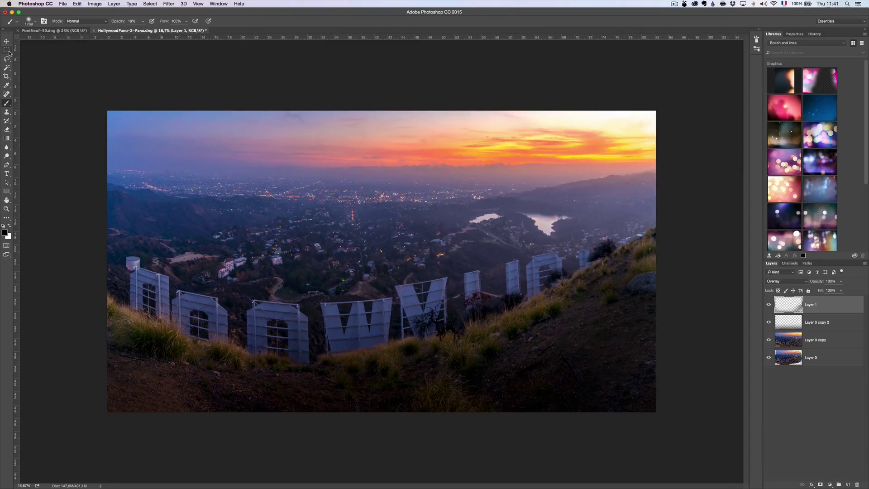
Crop a narrow strip of sky off the panorama's upper edge and a strip of dark foreground off its lower edge.
{"action": "left_click", "coordinate": [7, 77]}
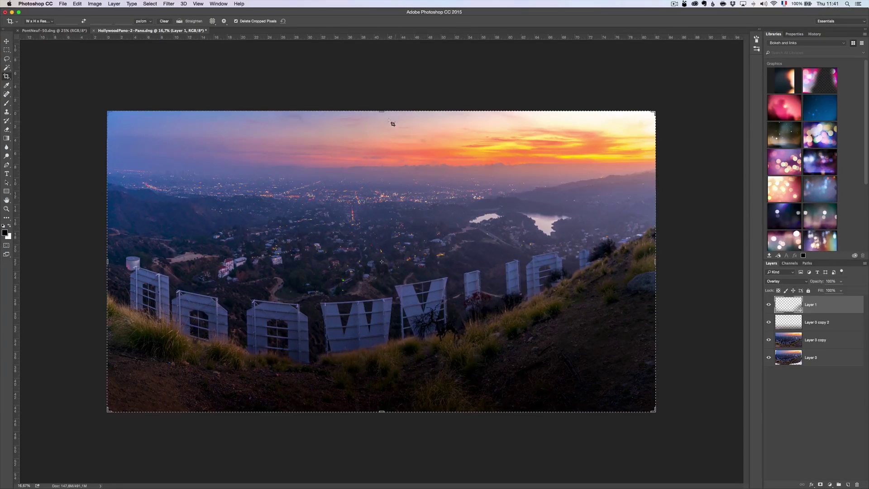
{"action": "left_click_drag", "start_coordinate": [382, 111], "coordinate": [382, 117]}
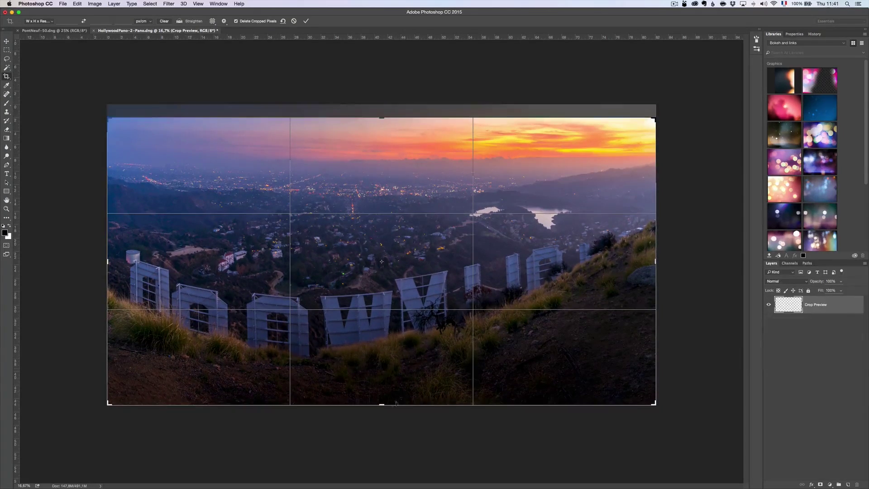
{"action": "left_click_drag", "start_coordinate": [381, 405], "coordinate": [384, 393]}
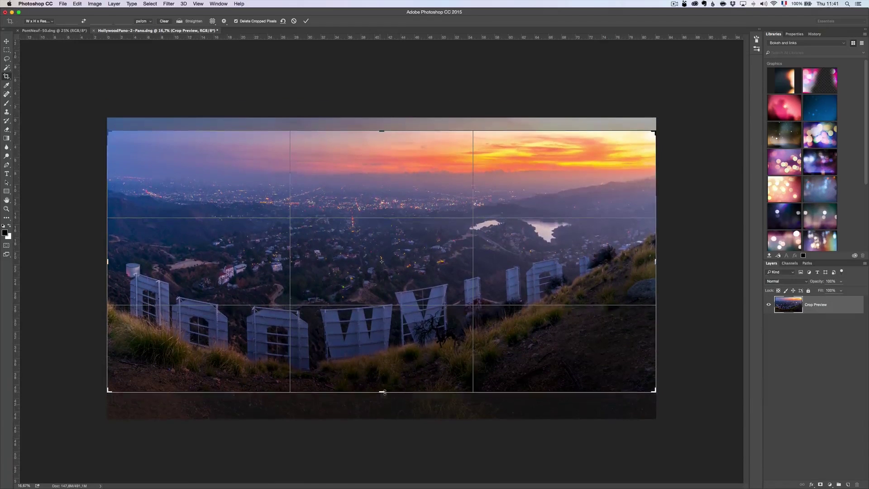
{"action": "key", "text": "Return"}
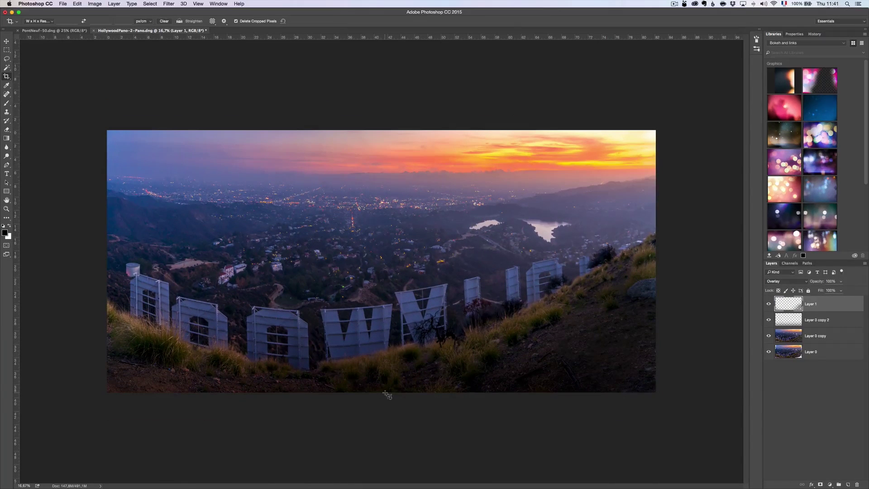
Add a Curves adjustment layer using the Medium Contrast (RGB) preset.
{"action": "left_click", "coordinate": [830, 485]}
{"action": "left_click", "coordinate": [828, 388]}
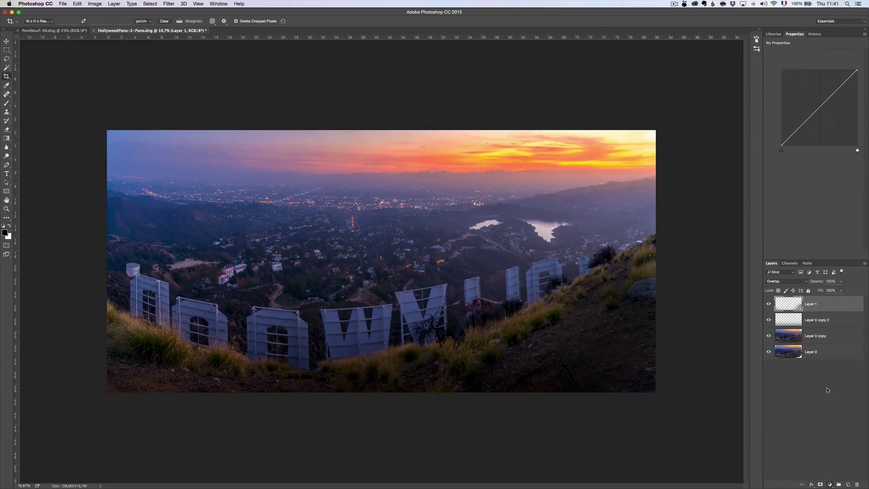
{"action": "left_click", "coordinate": [798, 55]}
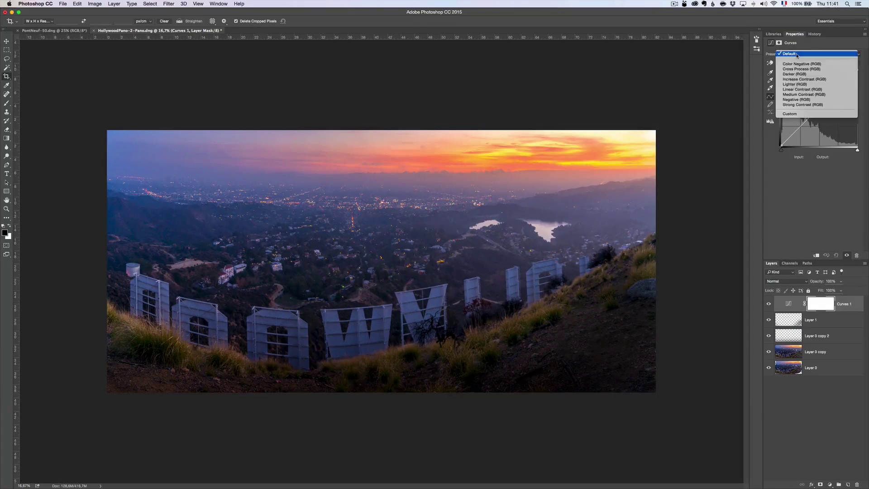
{"action": "left_click", "coordinate": [810, 95]}
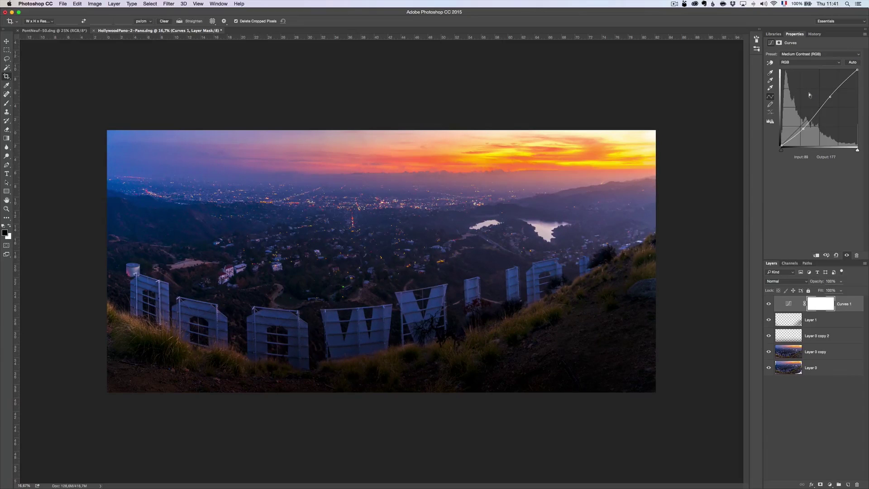
Add a second Curves adjustment layer and brighten the midtones by raising input 118 to output 136.
{"action": "left_click", "coordinate": [829, 485]}
{"action": "left_click", "coordinate": [828, 388]}
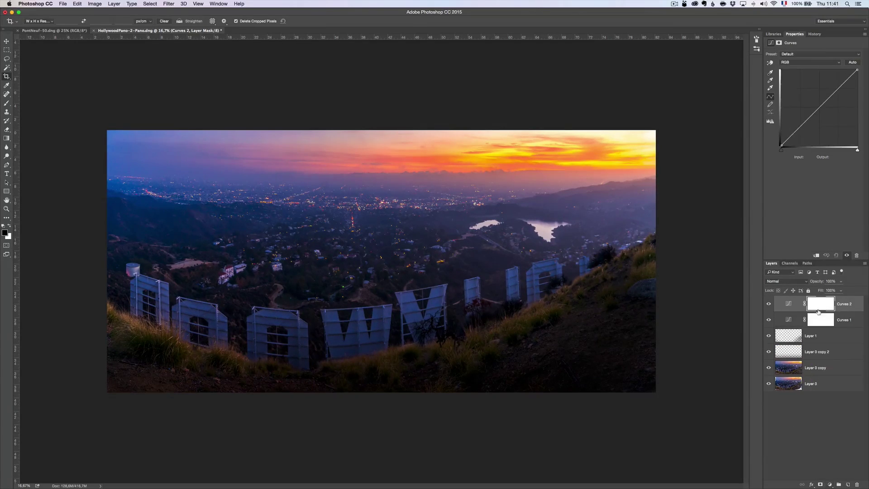
{"action": "left_click_drag", "start_coordinate": [816, 111], "coordinate": [816, 106]}
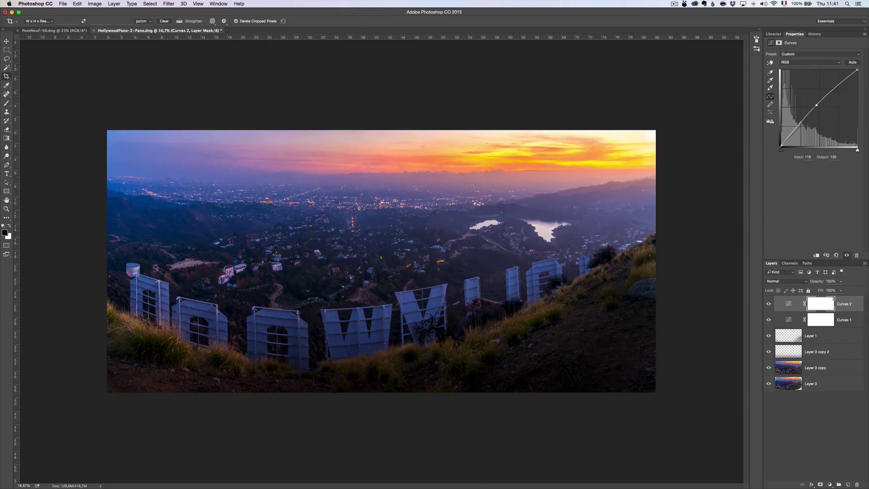
Toggle the visibility of each Curves layer to compare the image with and without its effect.
{"action": "left_click", "coordinate": [770, 320]}
{"action": "left_click", "coordinate": [769, 320]}
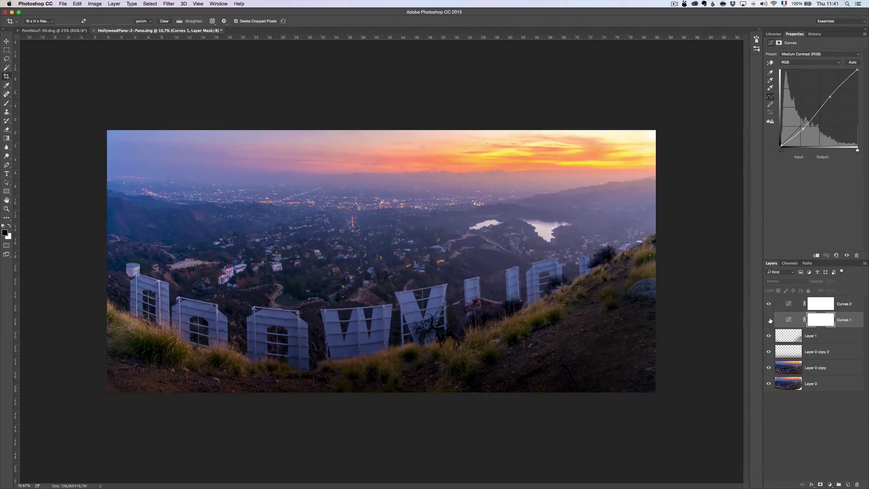
{"action": "left_click", "coordinate": [769, 320]}
{"action": "left_click", "coordinate": [768, 305]}
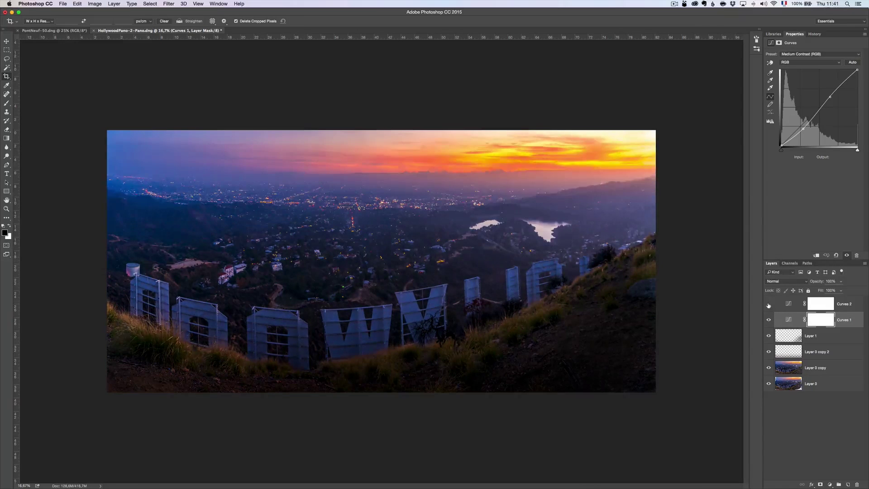
{"action": "left_click", "coordinate": [768, 305]}
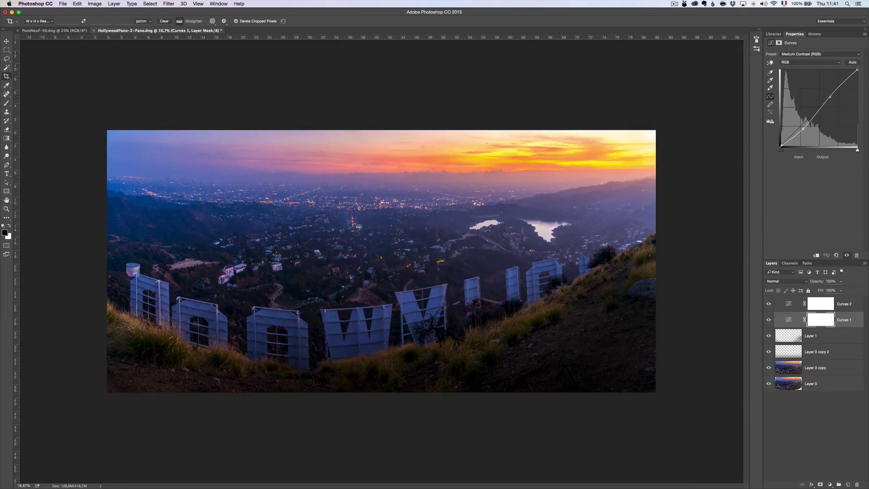
Switch to Lightroom and merge the three dark Hollywood sign shots into a panorama with the Cylindrical projection.
{"action": "key", "text": "super+Tab"}
{"action": "left_click", "coordinate": [402, 249]}
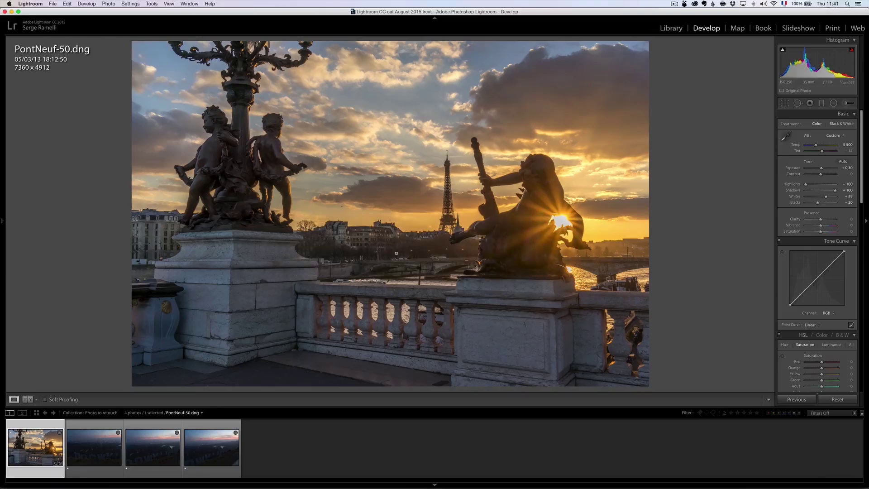
{"action": "left_click", "coordinate": [110, 450]}
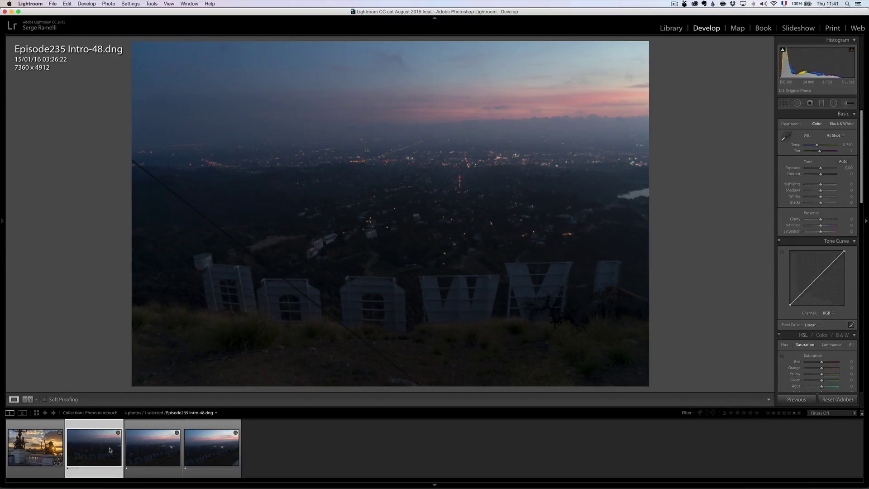
{"action": "left_click", "coordinate": [198, 449], "text": "shift"}
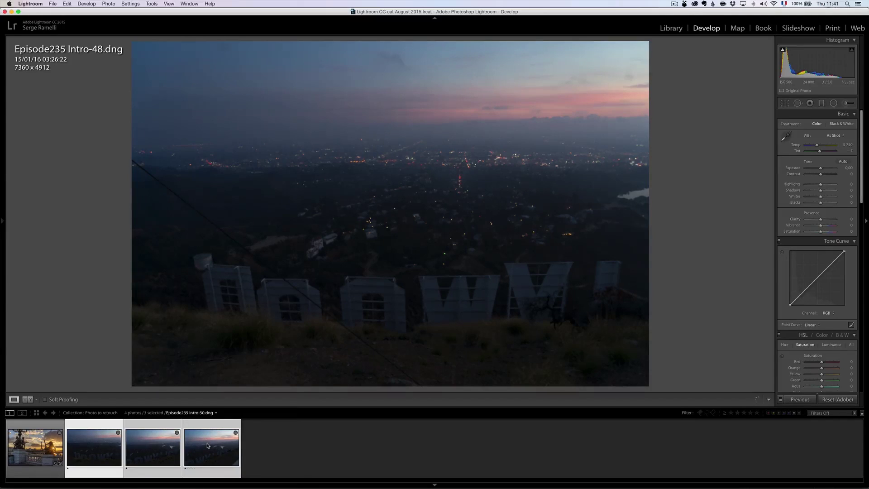
{"action": "right_click", "coordinate": [207, 446]}
{"action": "mouse_move", "coordinate": [254, 334]}
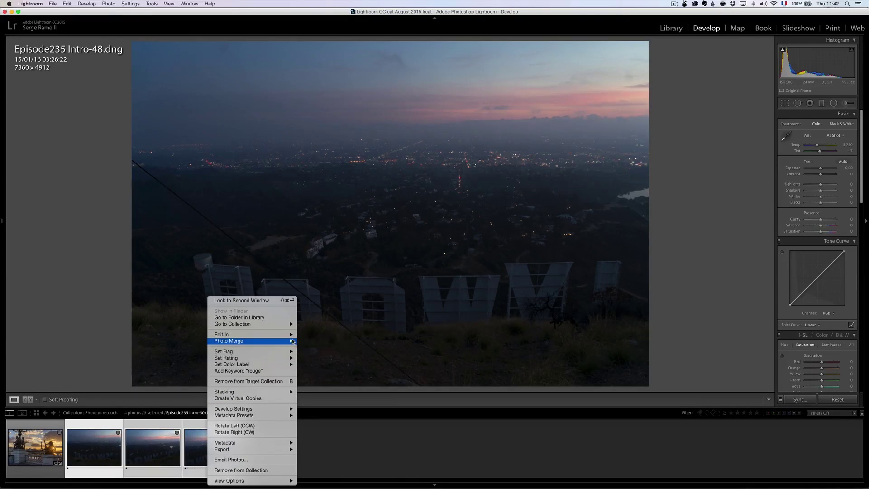
{"action": "mouse_move", "coordinate": [292, 342]}
{"action": "left_click", "coordinate": [328, 347]}
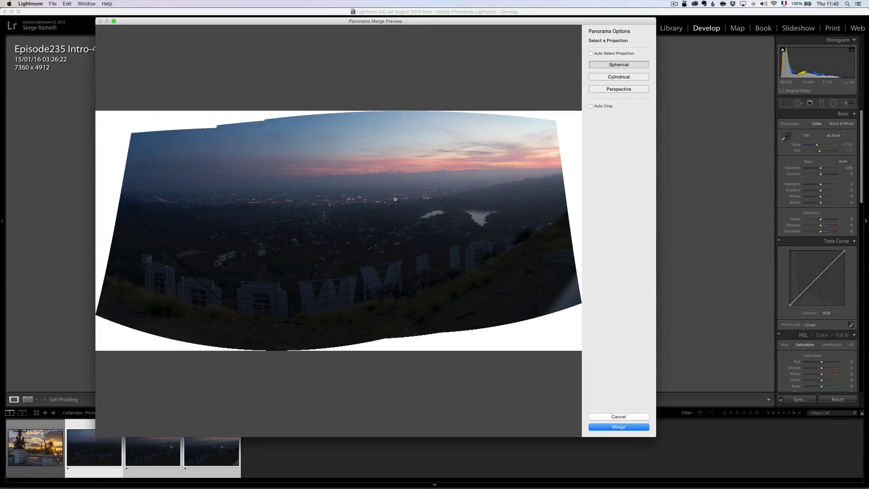
{"action": "left_click", "coordinate": [616, 78]}
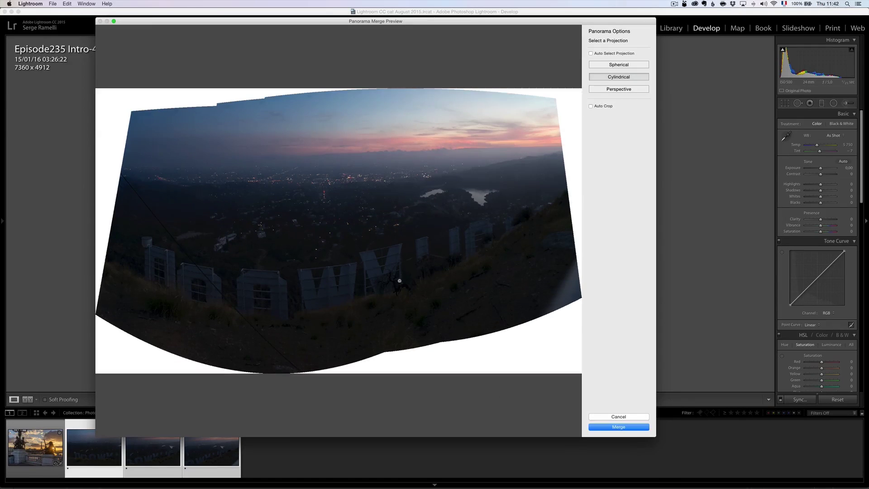
{"action": "left_click", "coordinate": [636, 428]}
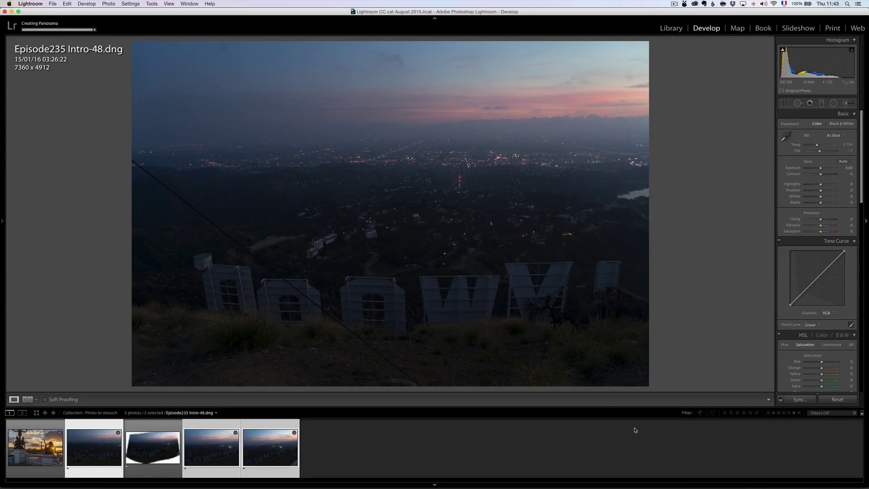
Set the merged panorama to Exposure +0.65, Contrast +33, Highlights -100, Shadows +100, Whites +57, Blacks -19, and Cloudy white balance with Tint +20.
{"action": "left_click", "coordinate": [156, 433]}
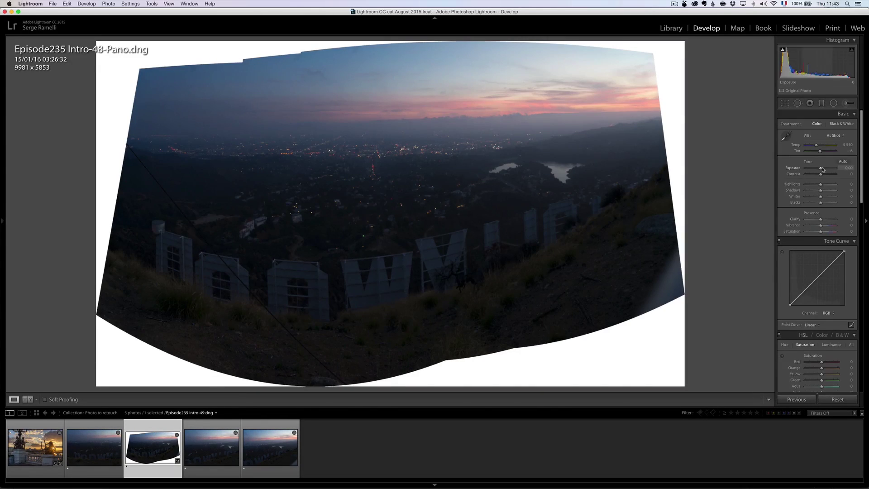
{"action": "mouse_move", "coordinate": [821, 184]}
{"action": "left_mouse_down"}
{"action": "mouse_move", "coordinate": [801, 185]}
{"action": "mouse_move", "coordinate": [836, 190]}
{"action": "mouse_move", "coordinate": [820, 204]}
{"action": "mouse_move", "coordinate": [823, 168]}
{"action": "left_mouse_up"}
{"action": "left_click", "coordinate": [837, 137]}
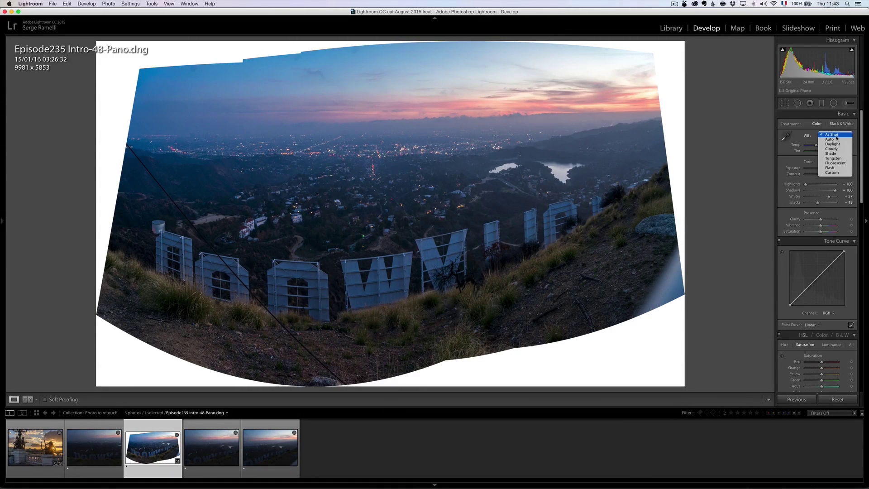
{"action": "left_click", "coordinate": [836, 146]}
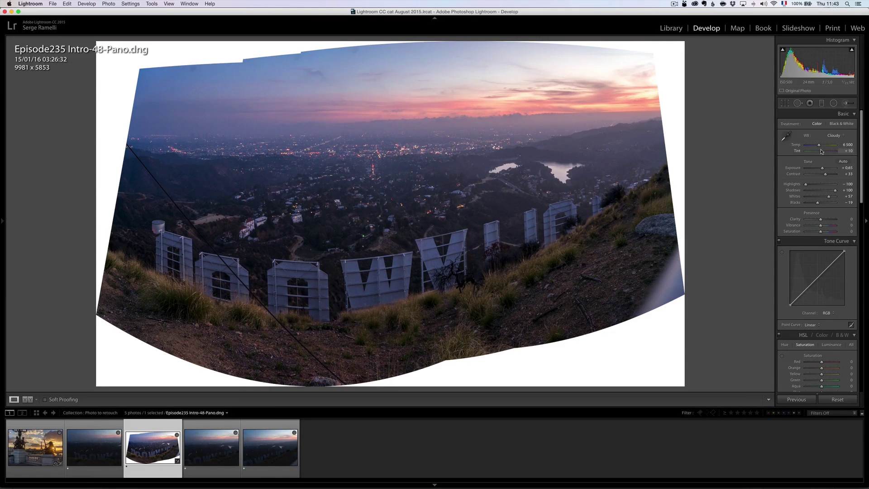
{"action": "left_click_drag", "start_coordinate": [821, 151], "coordinate": [823, 153]}
Set the panorama's Clarity to +36, Vibrance to +43 and Saturation to +10.
{"action": "left_click_drag", "start_coordinate": [821, 219], "coordinate": [826, 219]}
{"action": "left_click", "coordinate": [826, 226]}
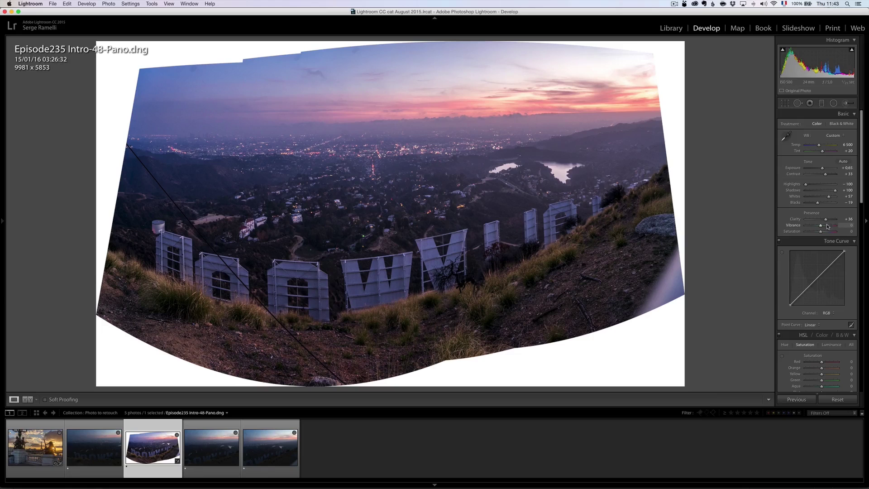
{"action": "left_click", "coordinate": [822, 232]}
{"action": "left_click_drag", "start_coordinate": [822, 233], "coordinate": [824, 232]}
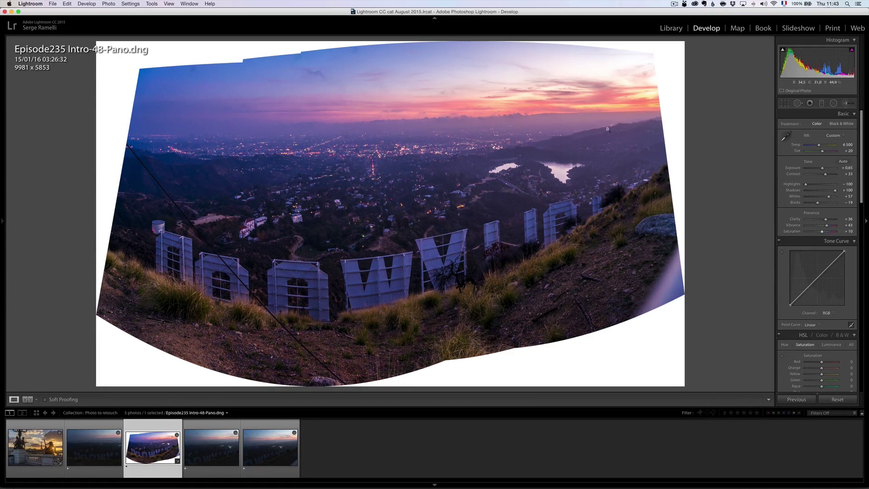
Draw a wide flat radial filter over the sunset sky and invert its mask so it affects the inside.
{"action": "left_click", "coordinate": [834, 103]}
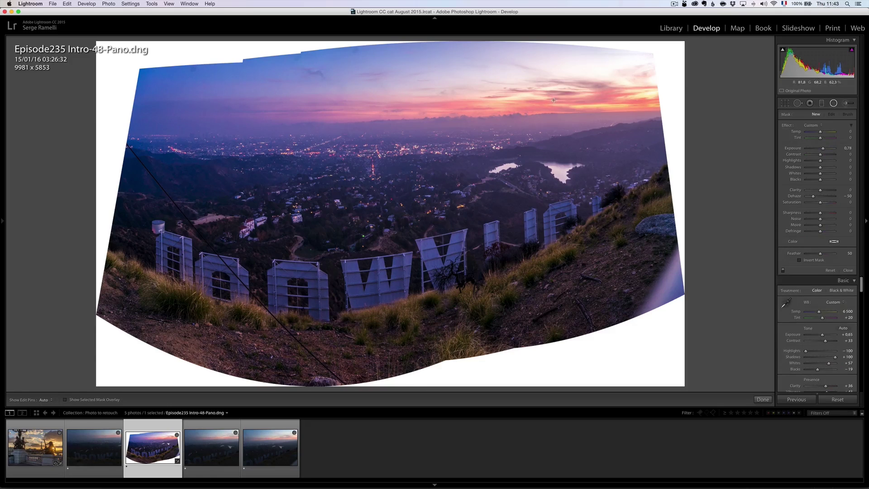
{"action": "left_click", "coordinate": [390, 109]}
{"action": "left_click_drag", "start_coordinate": [390, 109], "coordinate": [286, 136]}
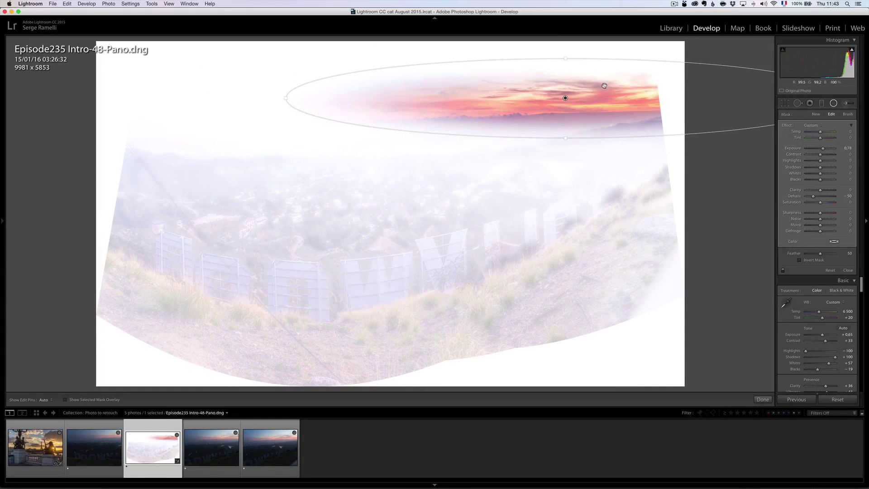
{"action": "left_click", "coordinate": [799, 260]}
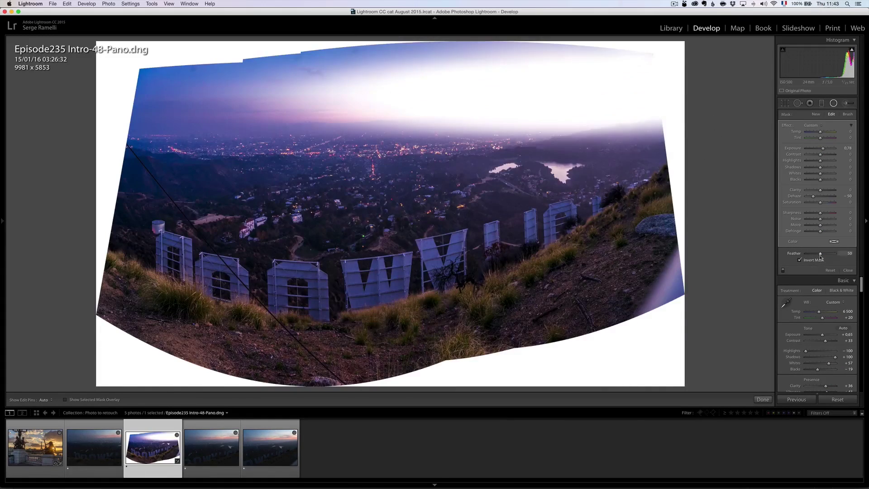
Switch the sunset radial filter to the Temp effect, raise its Temp and Tint into the 70s, and set Feather to 100.
{"action": "left_click", "coordinate": [820, 125]}
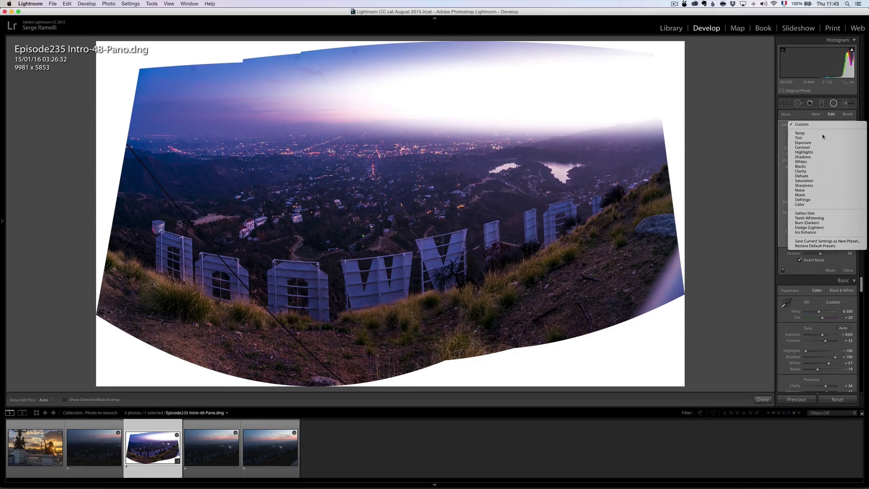
{"action": "left_click", "coordinate": [821, 133]}
{"action": "left_click_drag", "start_coordinate": [820, 131], "coordinate": [831, 131]}
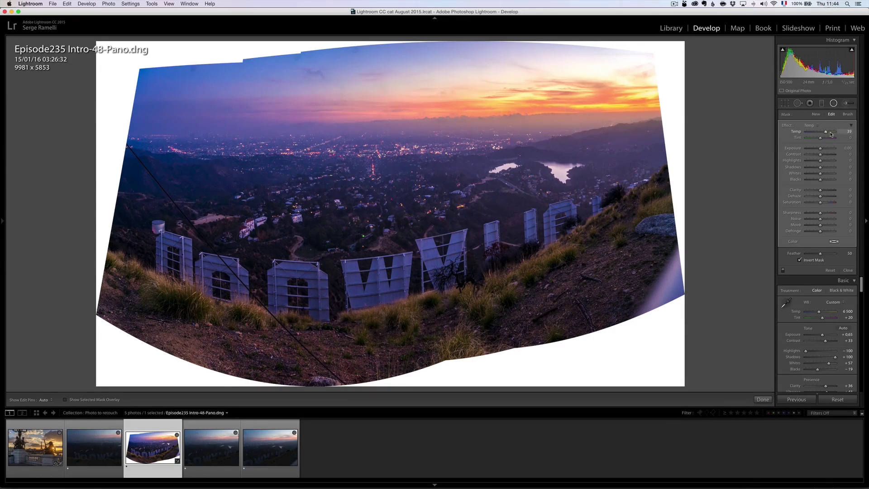
{"action": "left_click", "coordinate": [831, 137]}
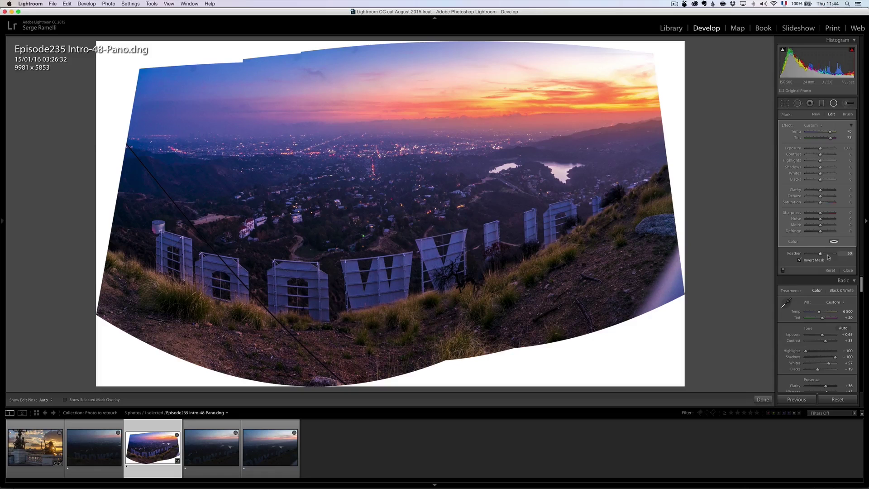
{"action": "left_click_drag", "start_coordinate": [820, 253], "coordinate": [845, 255]}
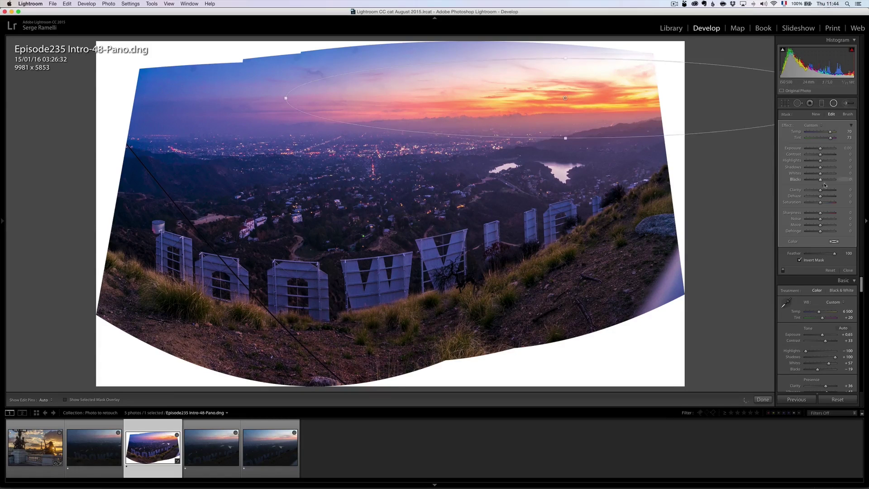
Set the sunset radial filter's Saturation to 42, move the filter slightly lower toward the horizon, and finish the adjustment.
{"action": "left_click_drag", "start_coordinate": [820, 202], "coordinate": [827, 203]}
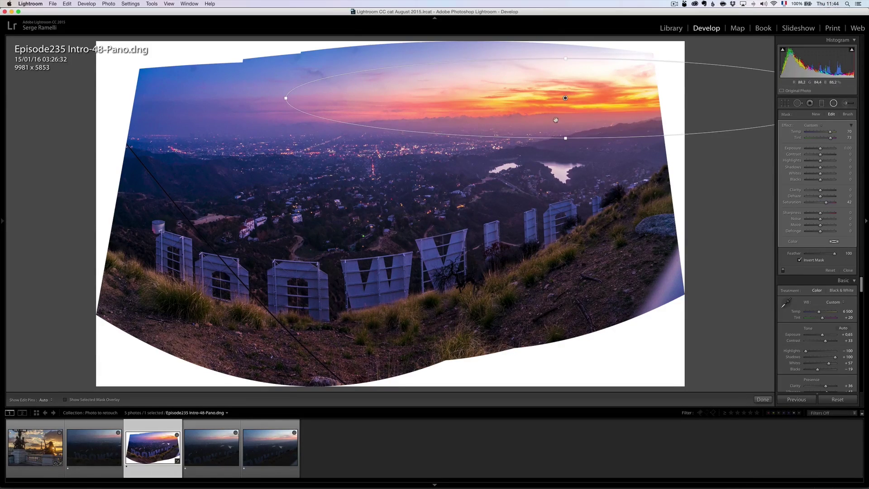
{"action": "left_click_drag", "start_coordinate": [564, 135], "coordinate": [579, 121]}
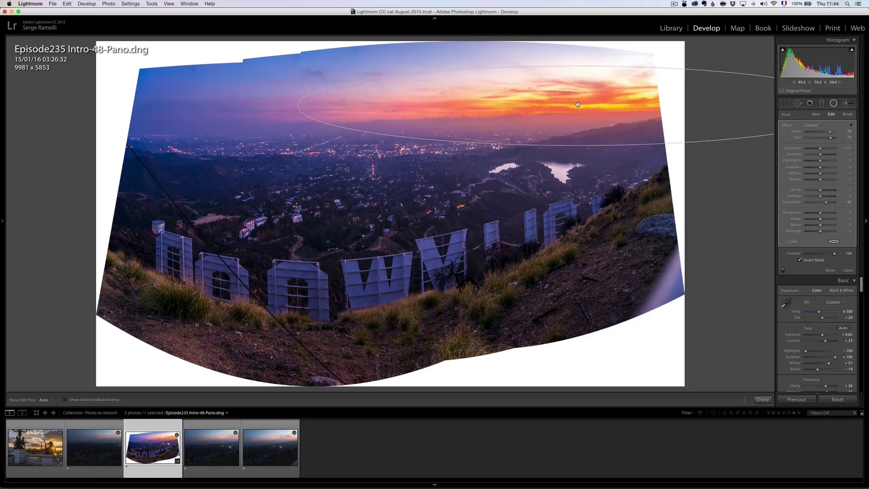
{"action": "left_click", "coordinate": [848, 270]}
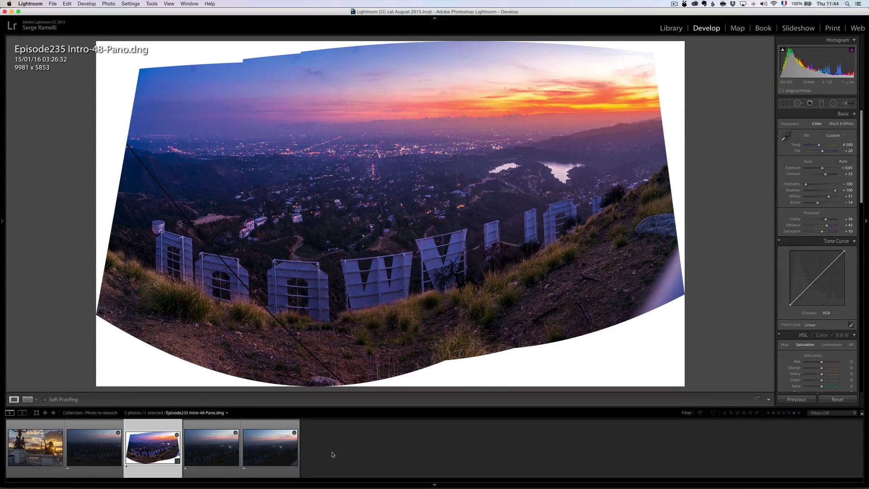
Open the retouched panorama Episode235 Intro-48-Pano.dng in Adobe Photoshop CC 2015 for editing.
{"action": "right_click", "coordinate": [150, 445]}
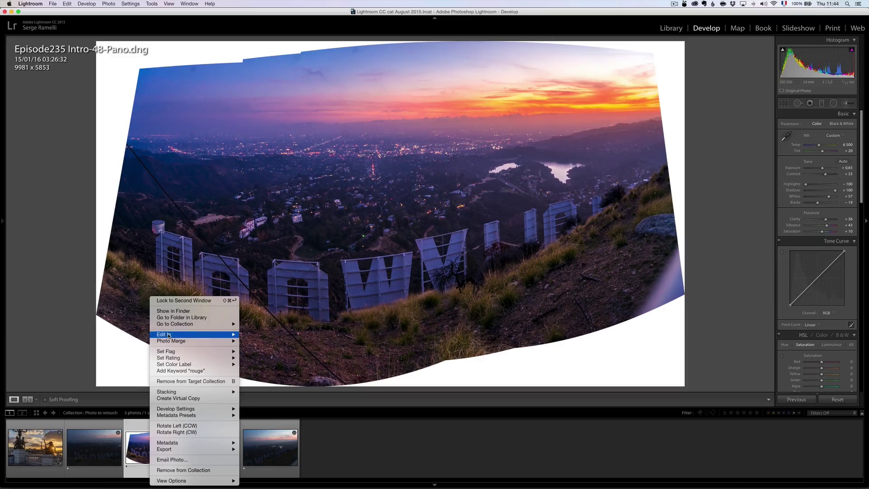
{"action": "mouse_move", "coordinate": [218, 334]}
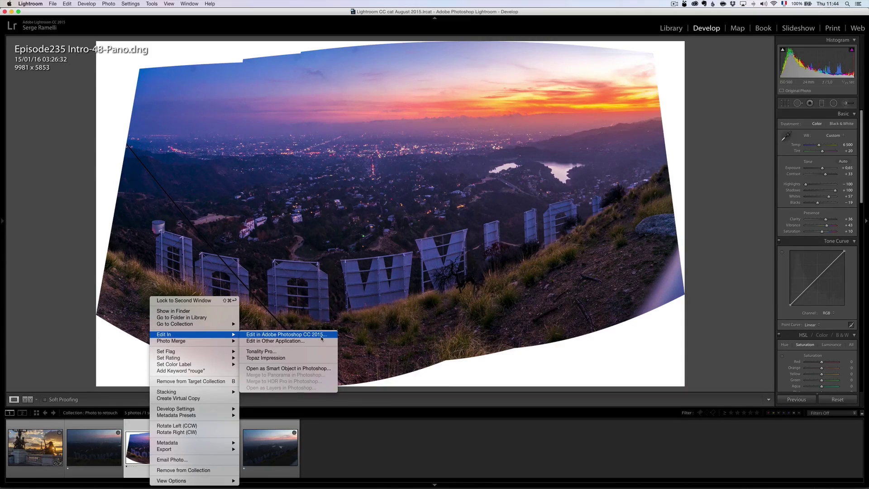
{"action": "left_click", "coordinate": [319, 335]}
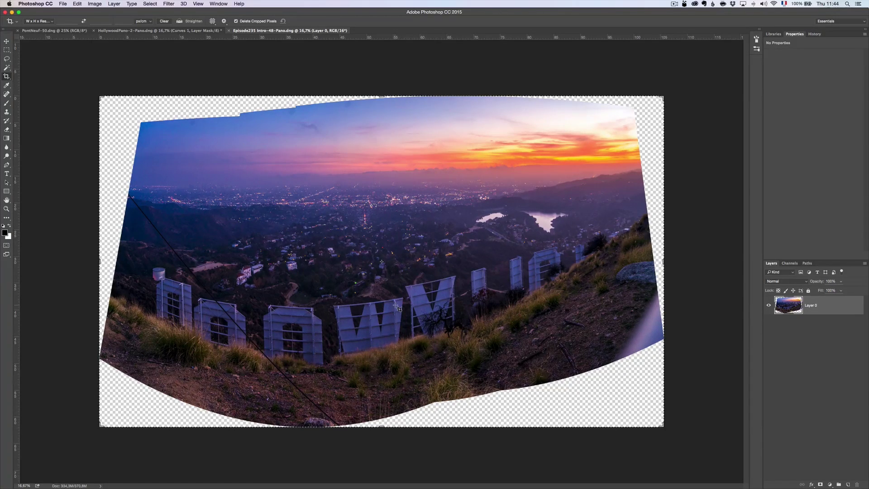
Switch back to Lightroom and show the PontNeuf-50.dng photo in the Library module.
{"action": "key", "text": "super"}
{"action": "key", "text": "super+Tab"}
{"action": "key", "text": "super+Tab"}
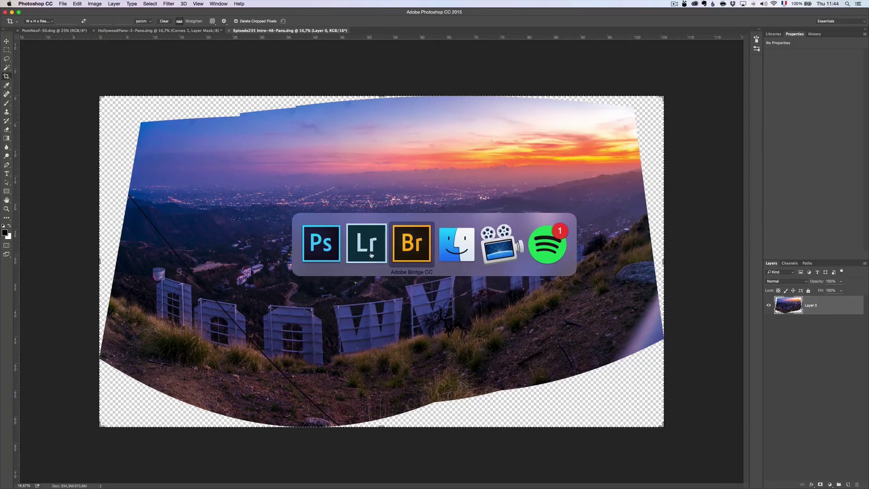
{"action": "left_click", "coordinate": [365, 246]}
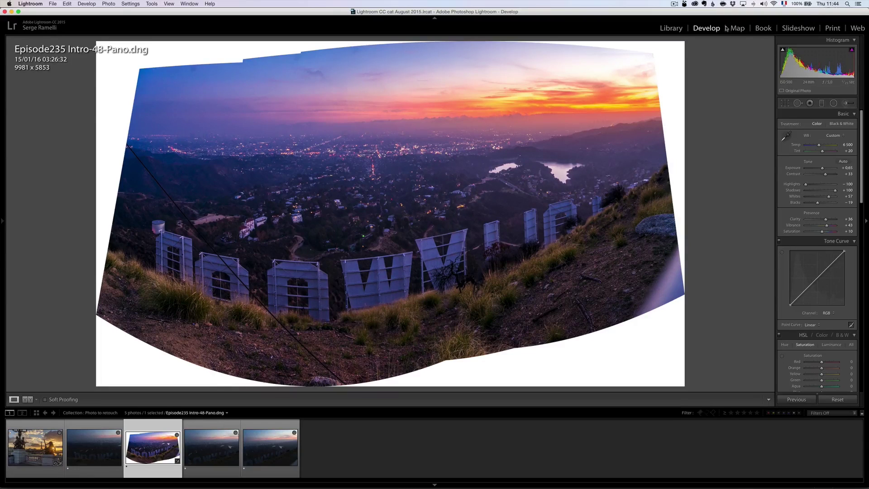
{"action": "left_click", "coordinate": [13, 471]}
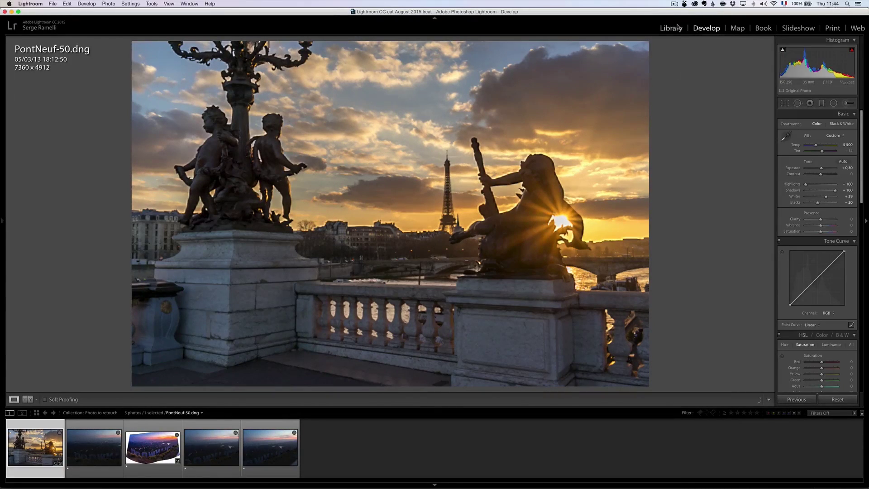
{"action": "left_click", "coordinate": [670, 29]}
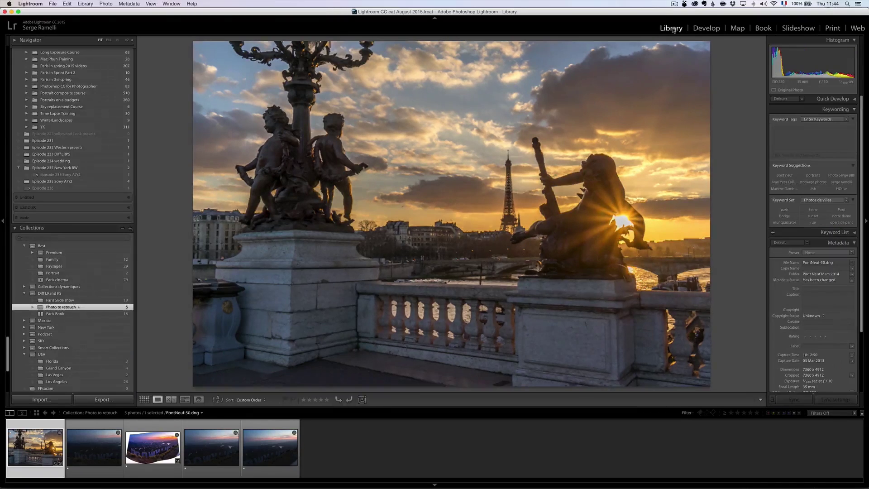
Search all catalog photographs for the text "seine" and view the pink-sky Seine bridge photo in Loupe view.
{"action": "left_click_drag", "start_coordinate": [9, 347], "coordinate": [30, 35]}
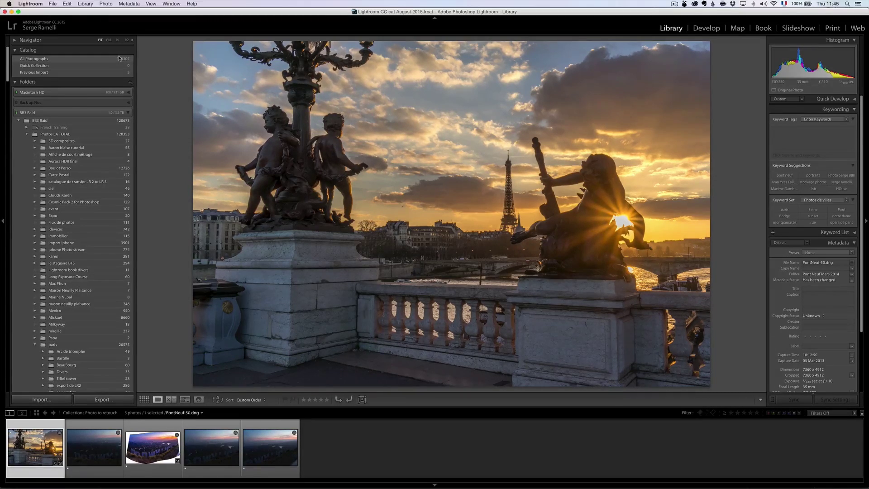
{"action": "left_click", "coordinate": [95, 60]}
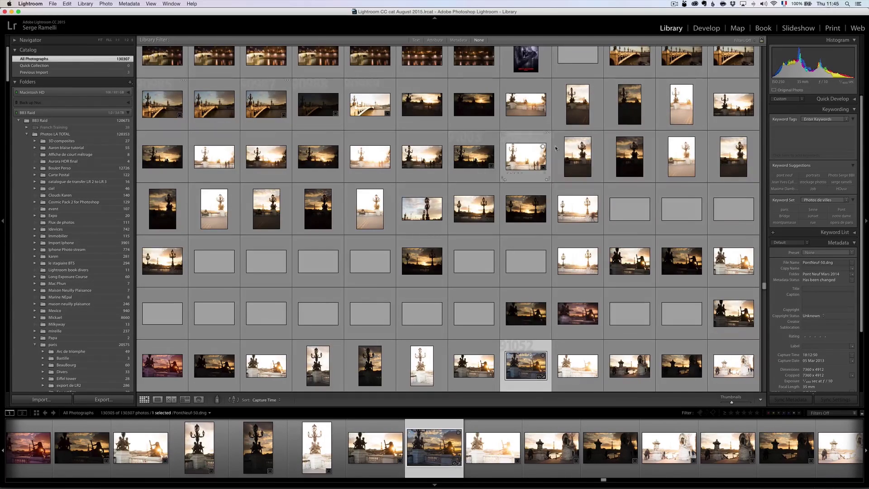
{"action": "scroll", "coordinate": [556, 148], "scroll_direction": "down", "scroll_amount": 15}
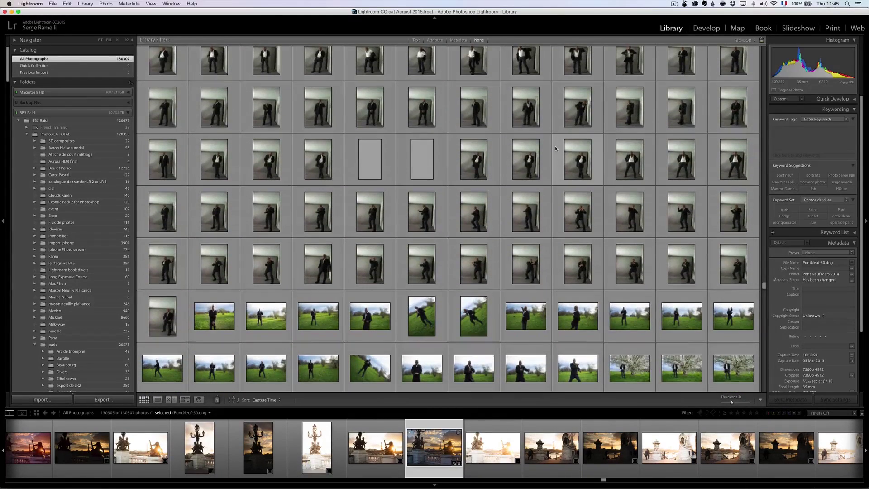
{"action": "key", "text": "super+f"}
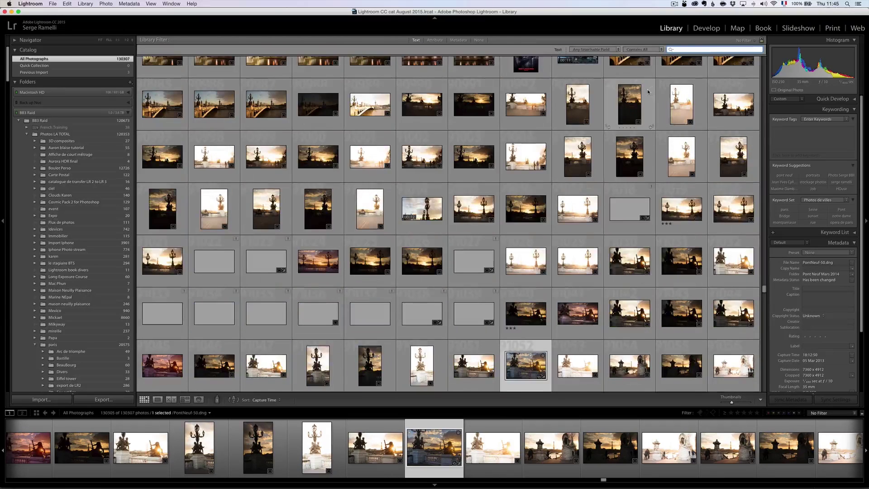
{"action": "type", "text": "seine"}
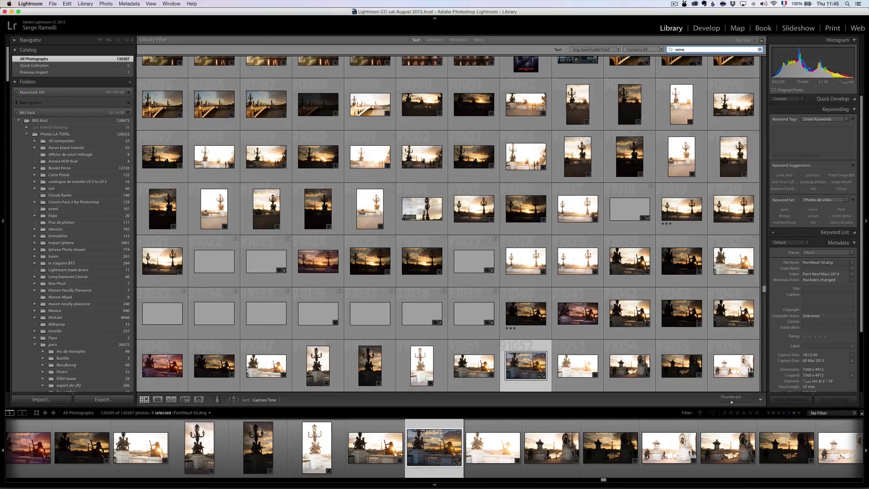
{"action": "key", "text": "Return"}
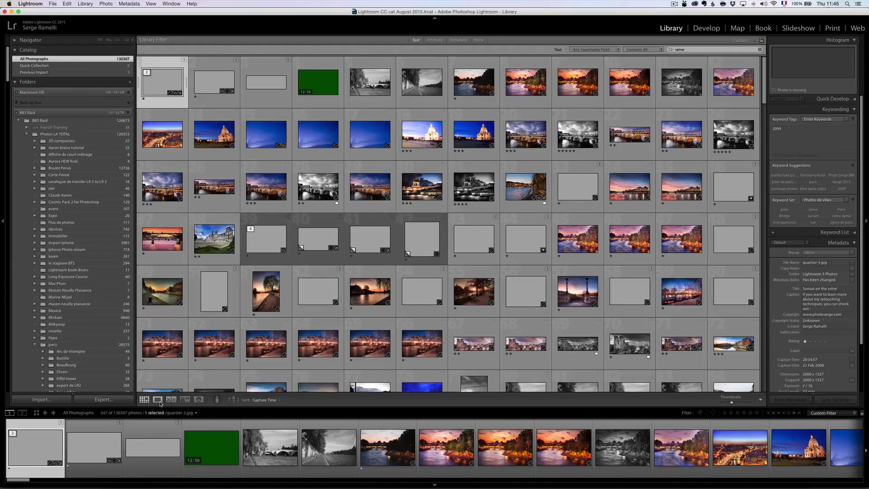
{"action": "left_click", "coordinate": [453, 451]}
{"action": "left_click", "coordinate": [158, 399]}
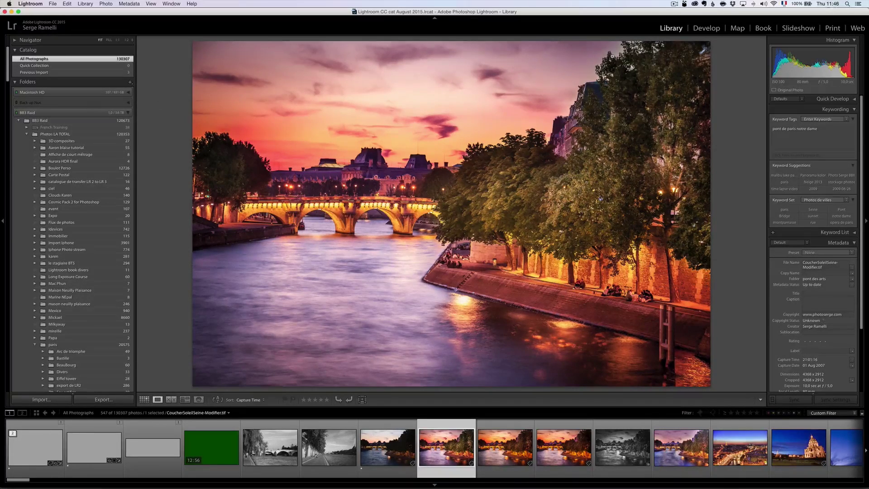
In the Map module, select the three-photo marker on the Île de la Cité and relocate its photos to the Seine bridge just southeast.
{"action": "left_click", "coordinate": [738, 28]}
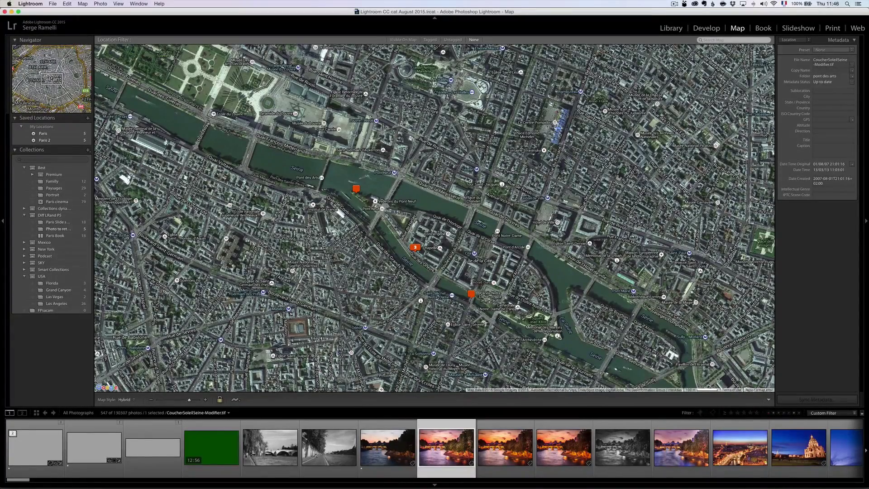
{"action": "left_click", "coordinate": [415, 247]}
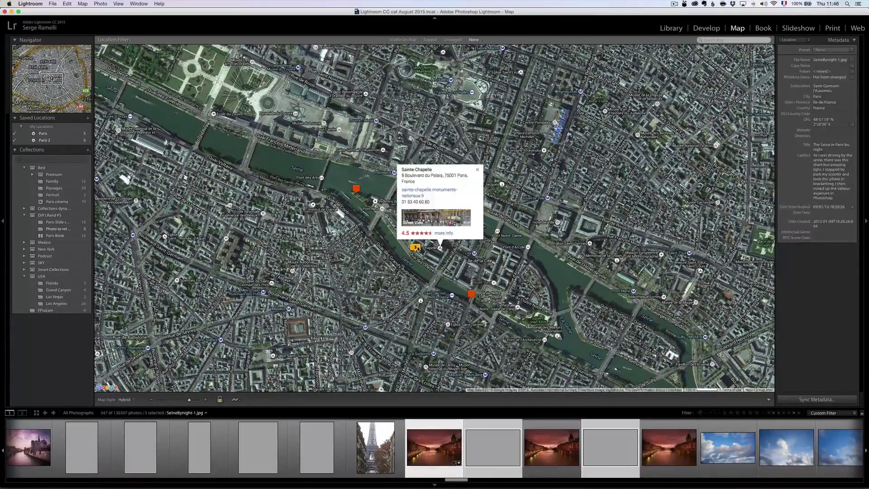
{"action": "left_click", "coordinate": [477, 170]}
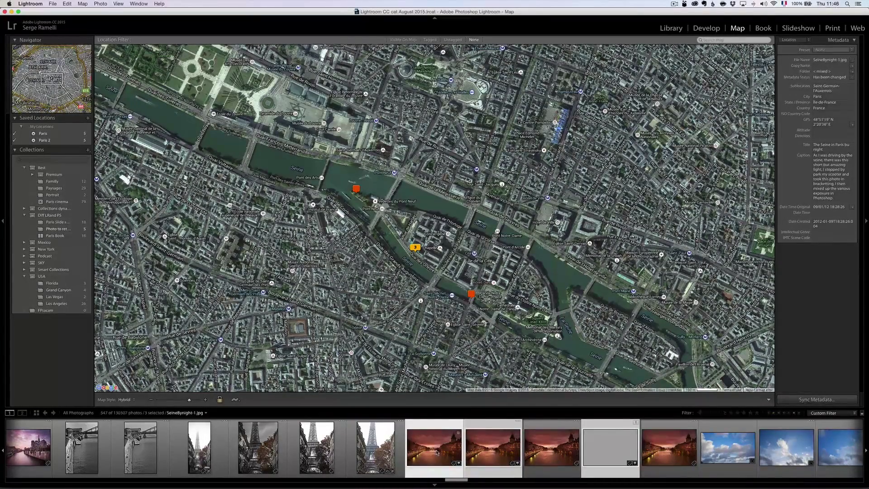
{"action": "mouse_move", "coordinate": [436, 451]}
{"action": "left_mouse_down"}
{"action": "mouse_move", "coordinate": [415, 294]}
{"action": "mouse_move", "coordinate": [440, 333]}
{"action": "mouse_move", "coordinate": [435, 281]}
{"action": "left_mouse_up"}
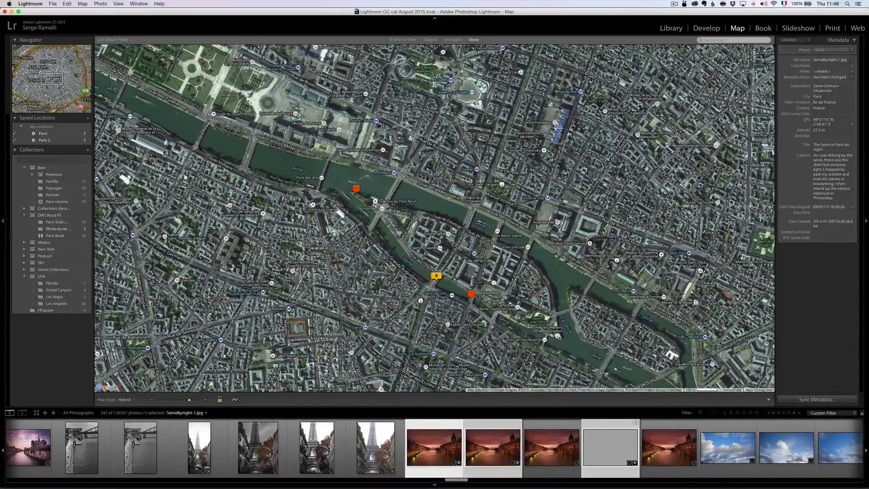
{"action": "left_click_drag", "start_coordinate": [312, 200], "coordinate": [281, 110]}
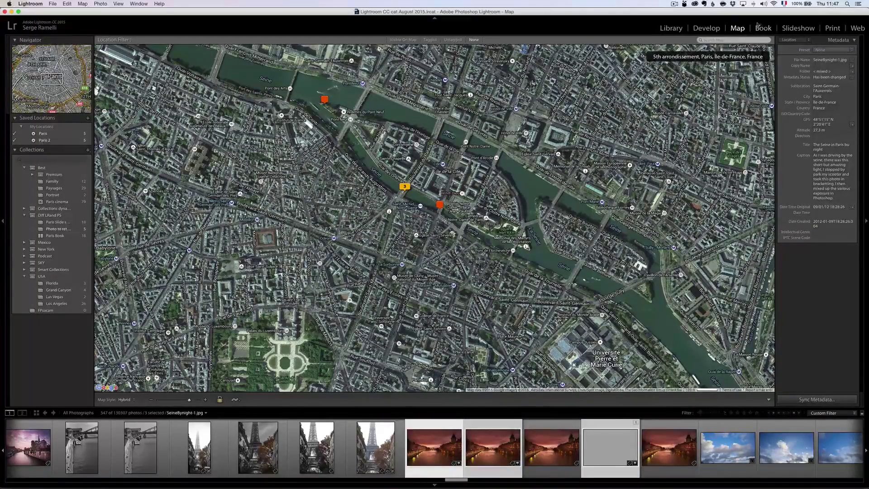
Open the Paris Book collection in the Book module and view its cover as an enlarged spread.
{"action": "left_click", "coordinate": [56, 236]}
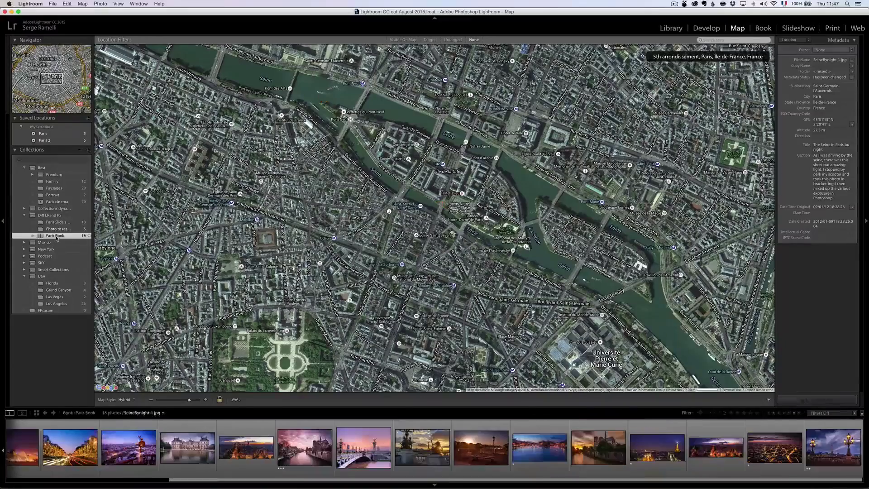
{"action": "left_click", "coordinate": [764, 29]}
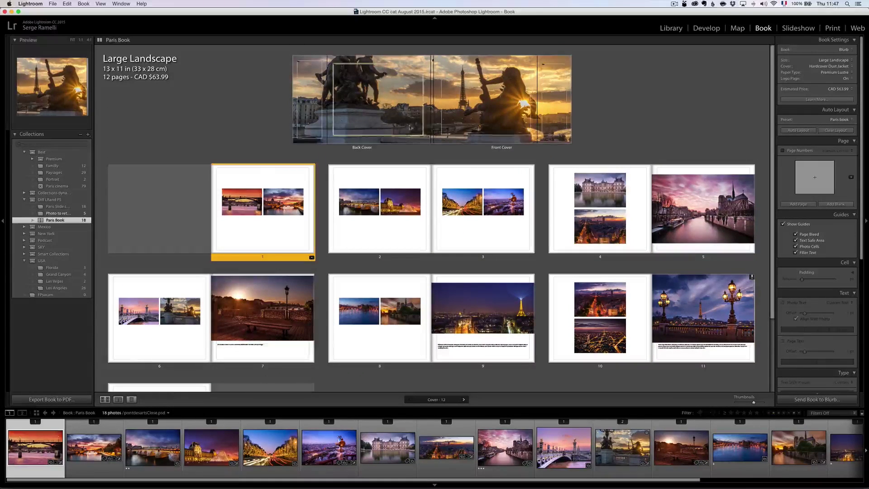
{"action": "left_click", "coordinate": [411, 128]}
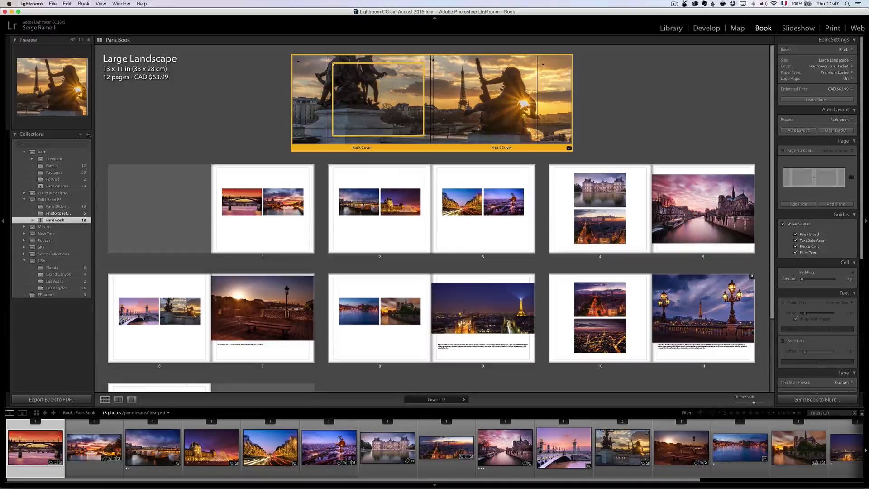
{"action": "left_click", "coordinate": [119, 399]}
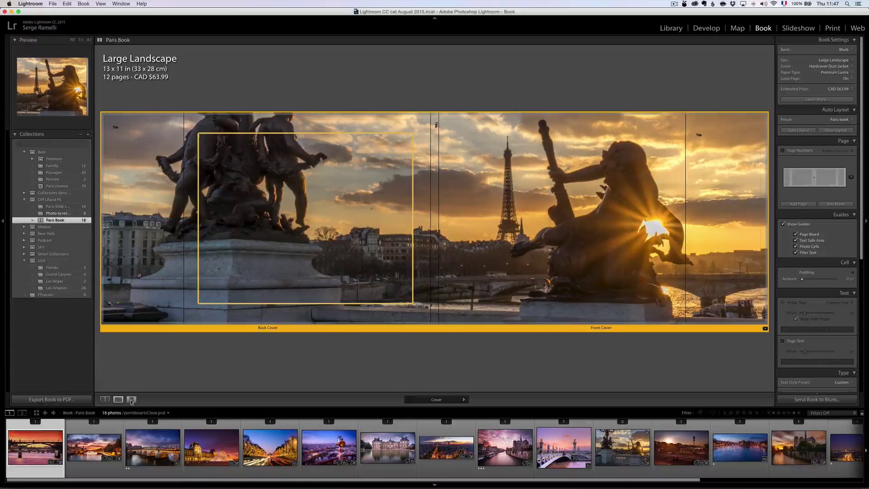
Page through the Paris Book spreads to the last page and return to pages 10–11.
{"action": "left_click", "coordinate": [464, 400]}
{"action": "left_click", "coordinate": [464, 400]}
{"action": "left_click", "coordinate": [464, 400]}
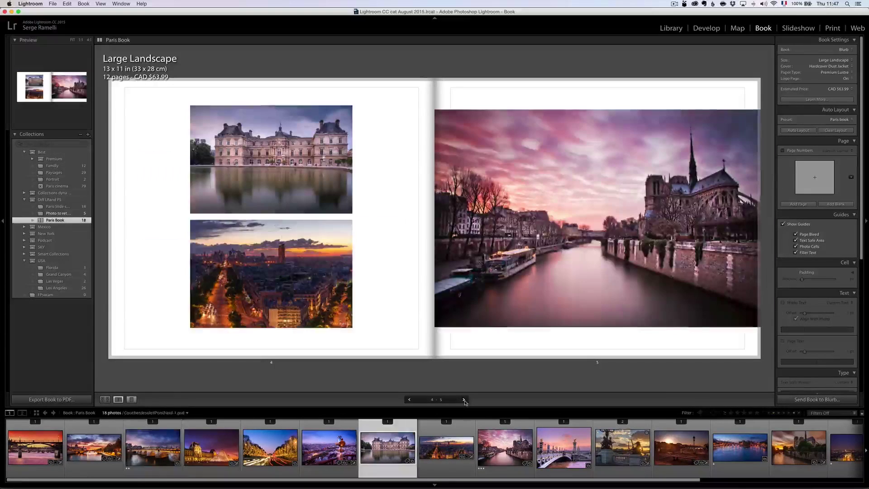
{"action": "left_click", "coordinate": [464, 400]}
{"action": "left_click", "coordinate": [464, 400]}
{"action": "left_click", "coordinate": [464, 400]}
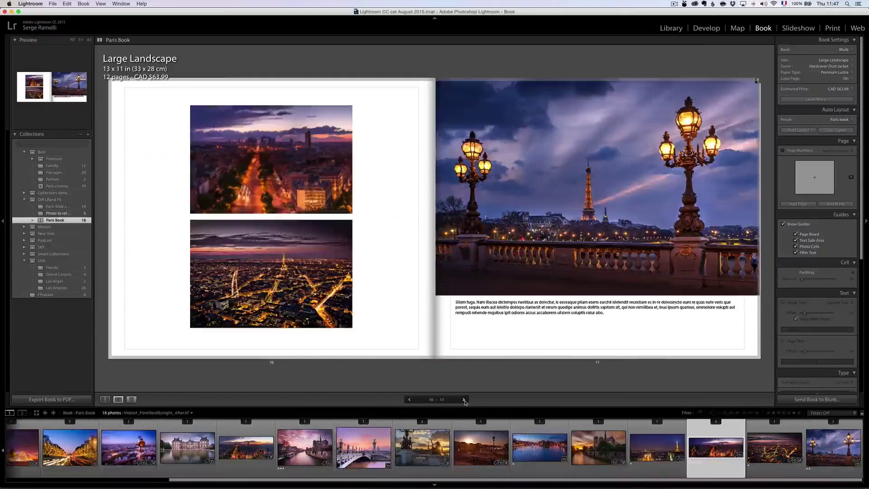
{"action": "left_click", "coordinate": [464, 399]}
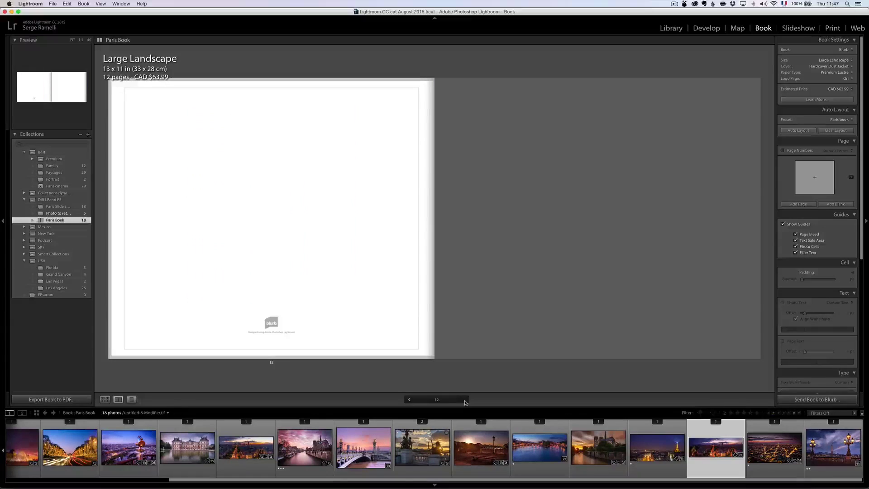
{"action": "left_click", "coordinate": [409, 400]}
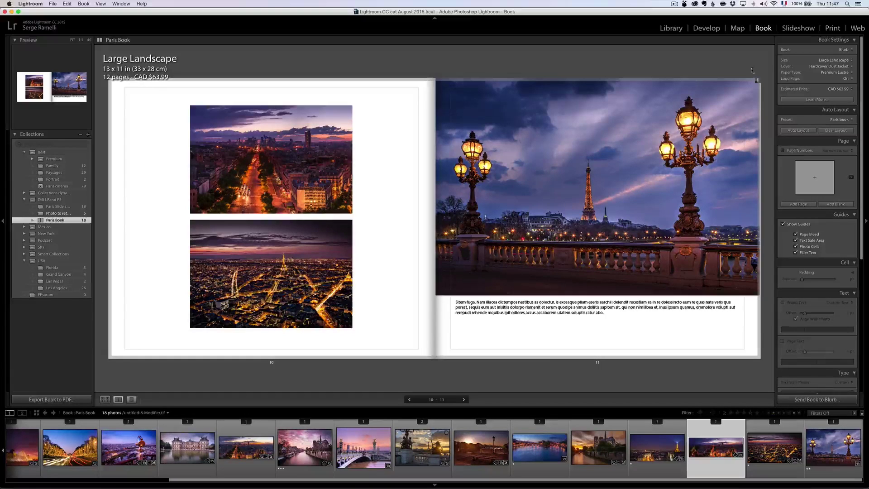
Open the Paris Book photos in the Slideshow module and preview the first two slides.
{"action": "left_click", "coordinate": [795, 29]}
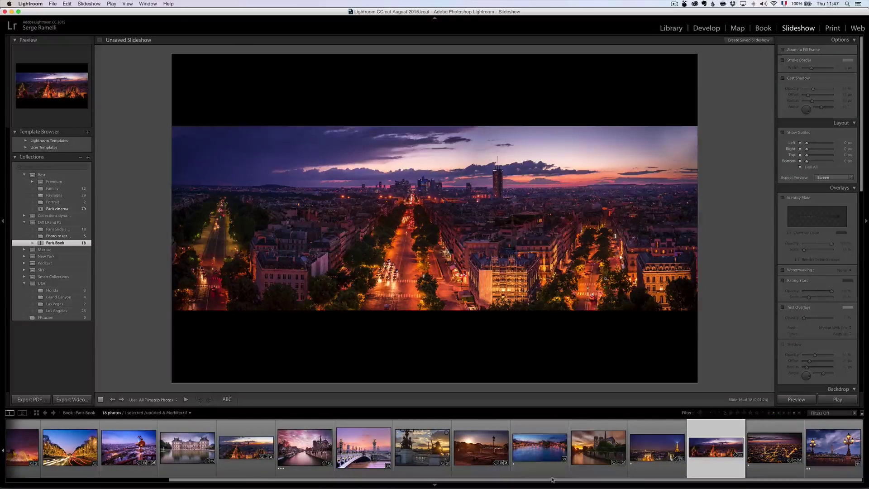
{"action": "left_click", "coordinate": [22, 453]}
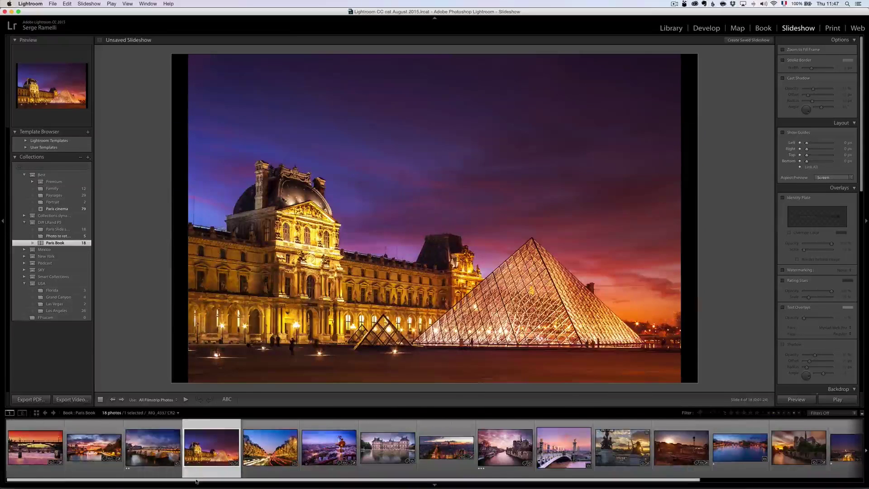
{"action": "left_click", "coordinate": [25, 456]}
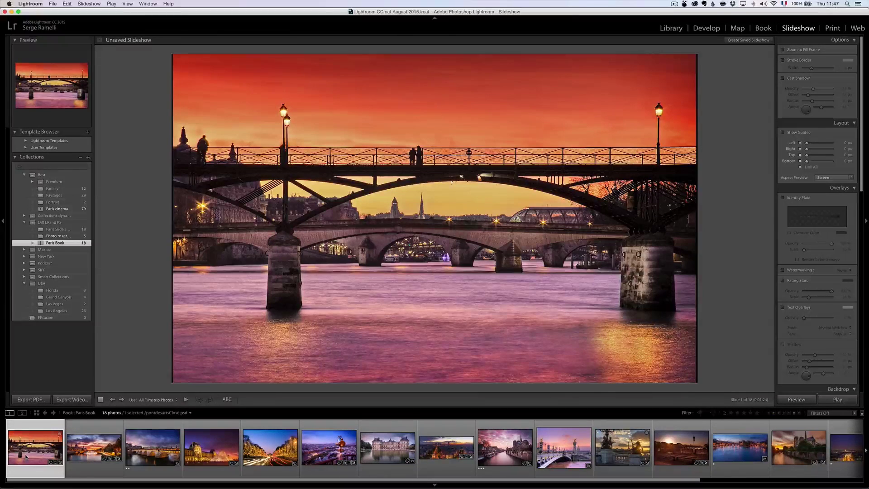
{"action": "left_click", "coordinate": [80, 450]}
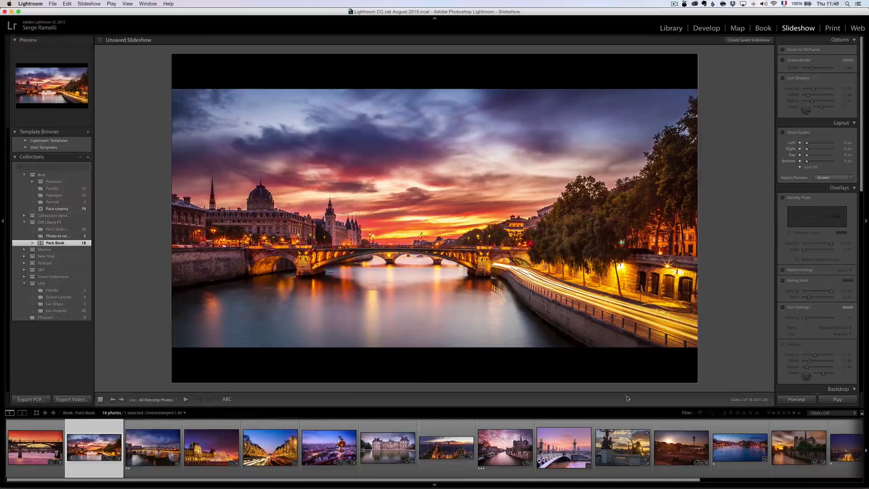
Preview the Paris Book slideshow up to the third slide, the illuminated stone bridge, and pause it there.
{"action": "key", "text": "super+Tab"}
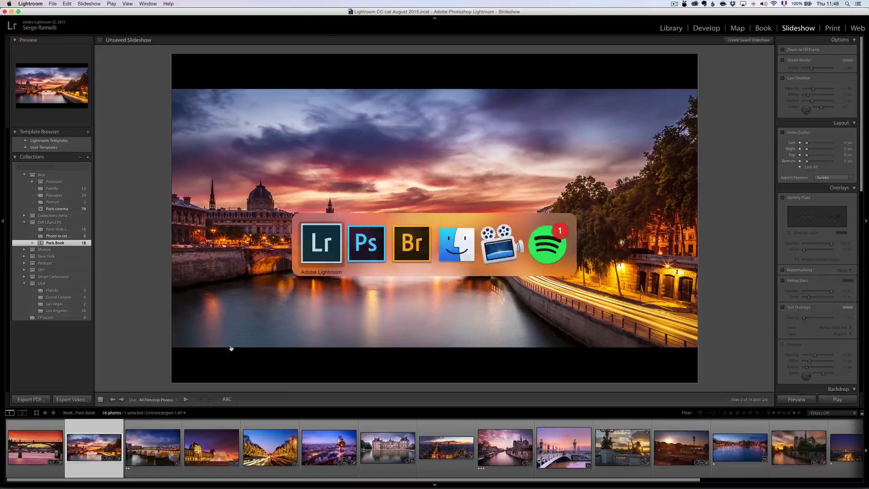
{"action": "left_click", "coordinate": [797, 400]}
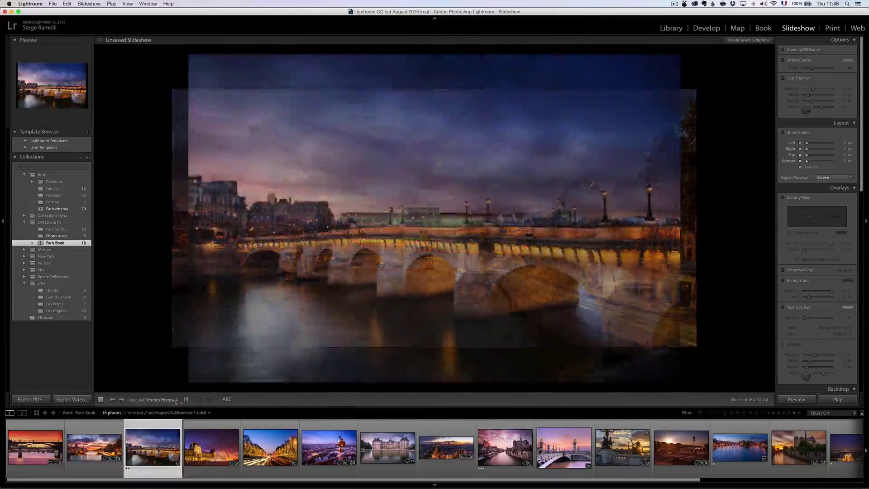
{"action": "left_click", "coordinate": [186, 399]}
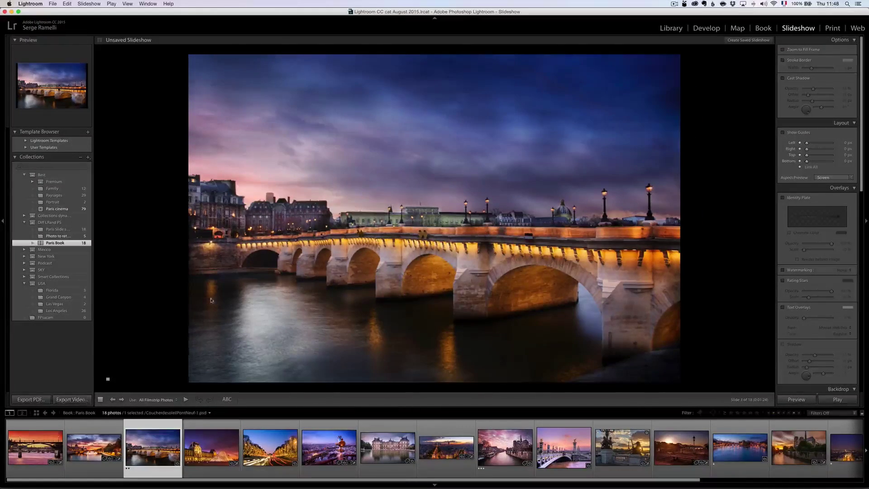
Switch to Finder and open the movie Paris slideshow.mp4 from the Desktop folder.
{"action": "key", "text": "super+Tab"}
{"action": "key", "text": "super+Tab"}
{"action": "key", "text": "super+Tab"}
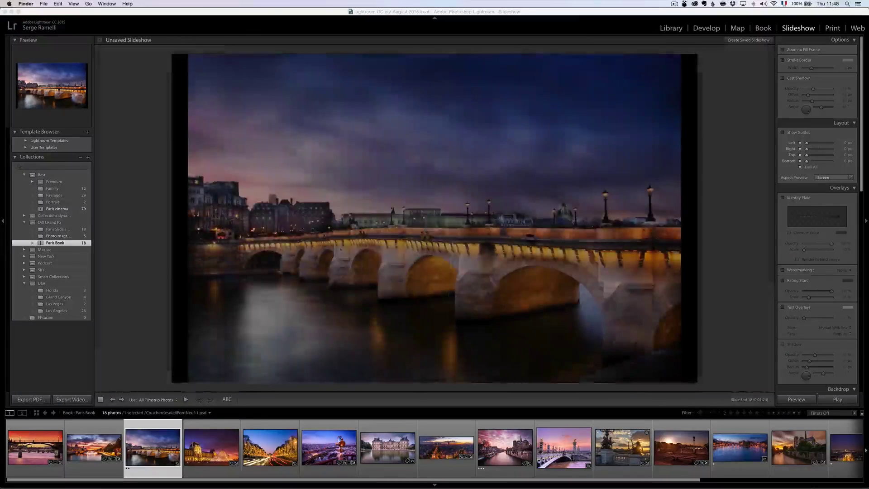
{"action": "left_click", "coordinate": [249, 465]}
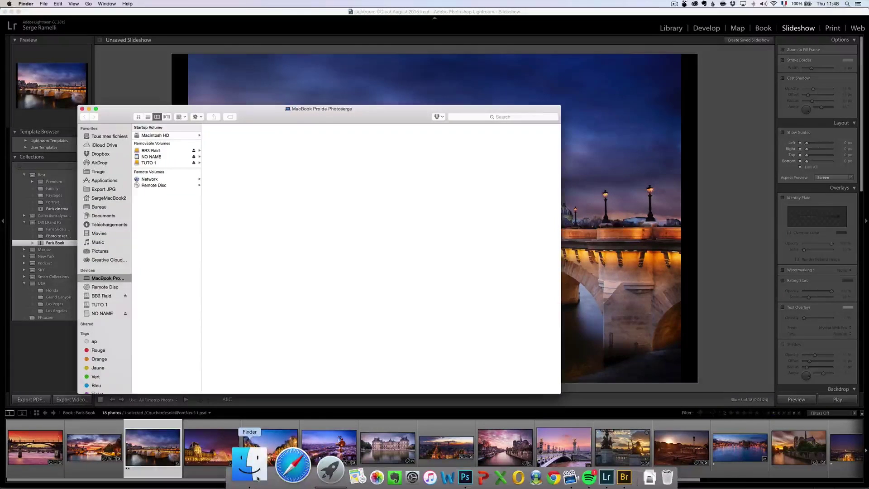
{"action": "left_click", "coordinate": [101, 208]}
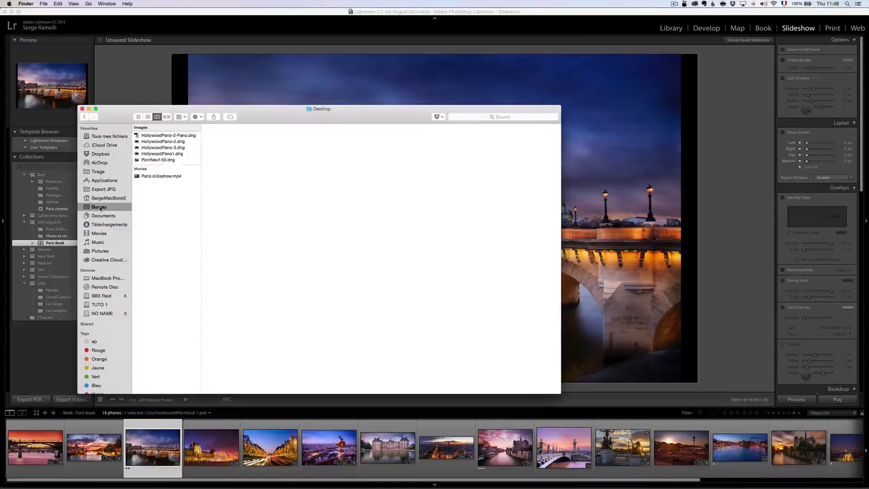
{"action": "double_click", "coordinate": [160, 176]}
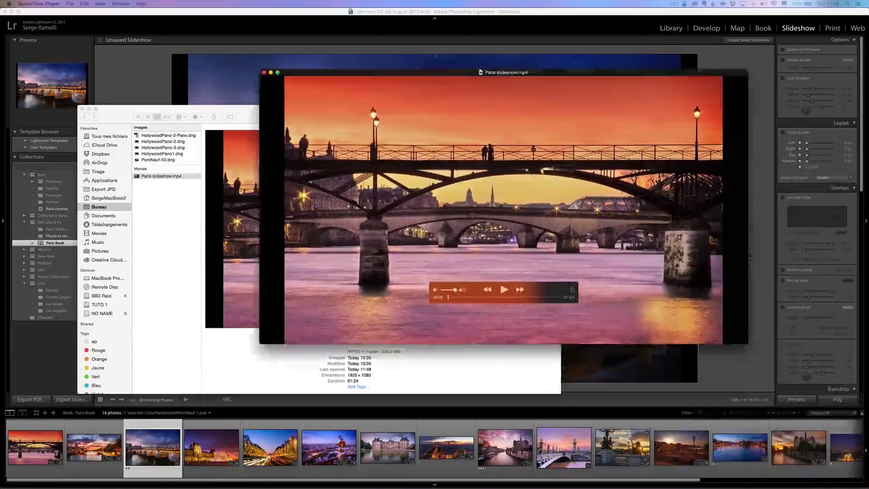
Play the Paris slideshow movie full screen up to the Louvre slide, close it and return to Lightroom.
{"action": "key", "text": "super+f"}
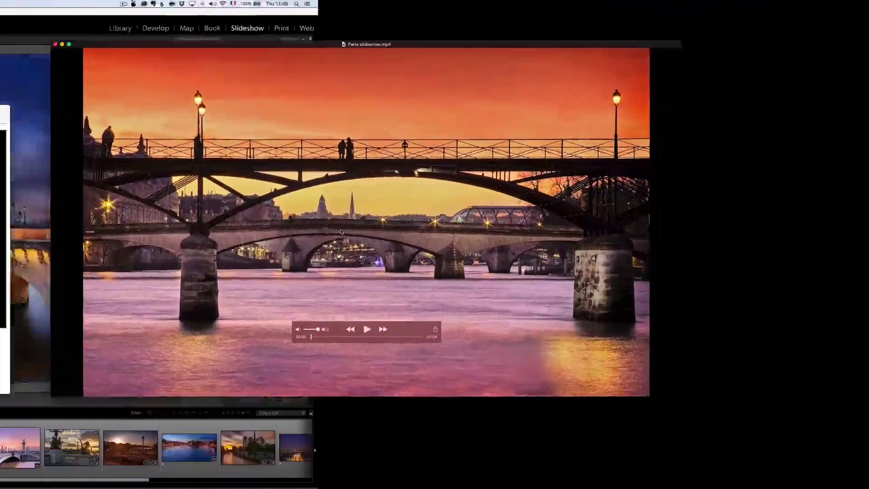
{"action": "key", "text": "space"}
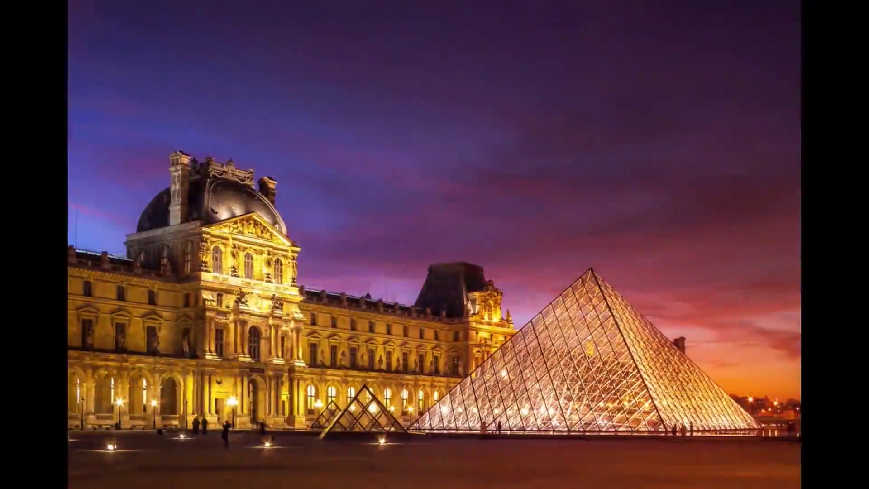
{"action": "key", "text": "Escape"}
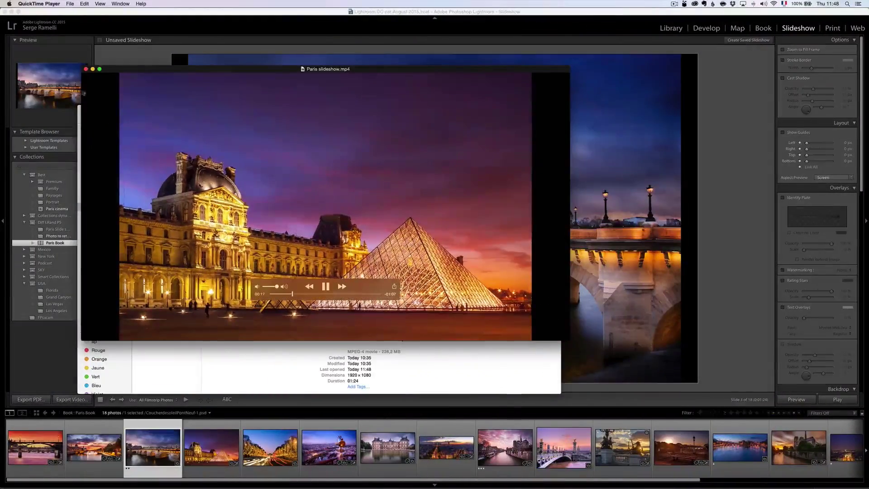
{"action": "key", "text": "space"}
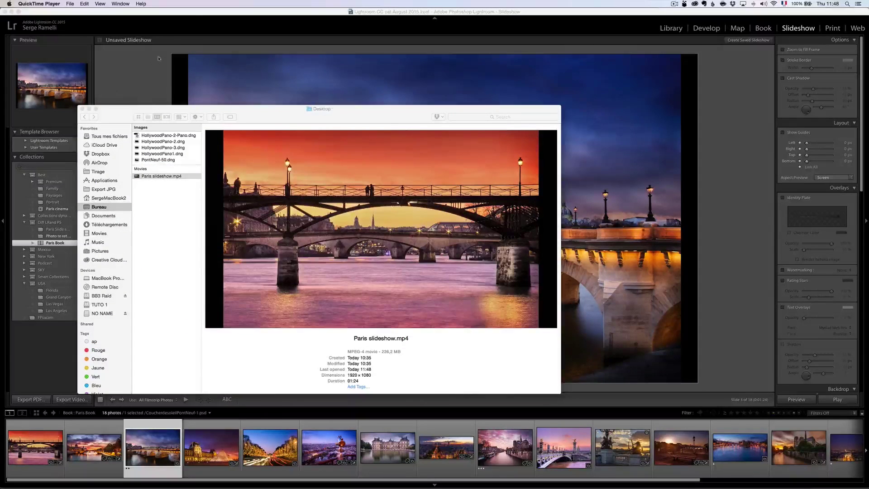
{"action": "left_click", "coordinate": [192, 17]}
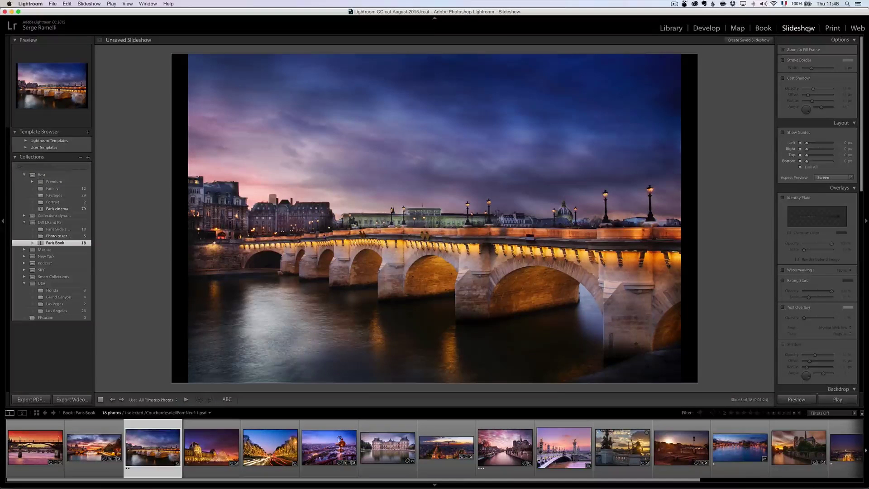
In the Print module, choose the Custom Package layout and place the bench, ornate bridge, Notre-Dame and city skyline photos in its cells.
{"action": "left_click", "coordinate": [832, 28]}
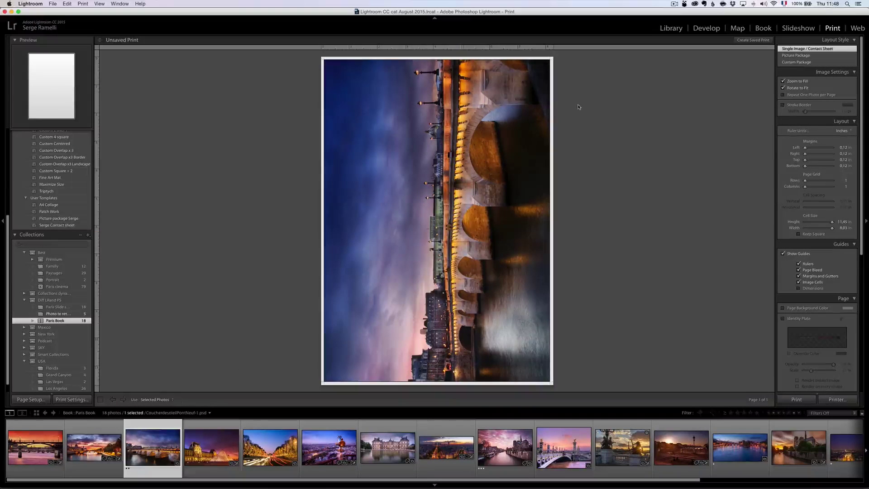
{"action": "left_click", "coordinate": [805, 63]}
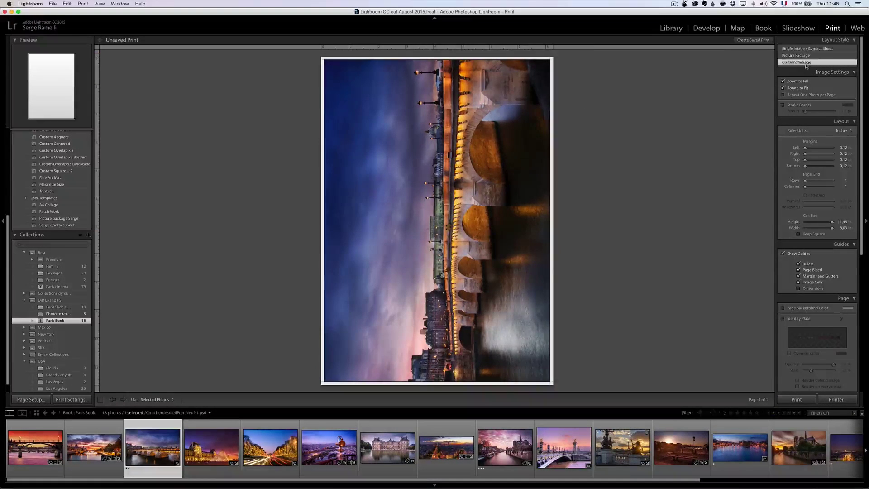
{"action": "left_click_drag", "start_coordinate": [681, 446], "coordinate": [360, 175]}
{"action": "left_click_drag", "start_coordinate": [564, 446], "coordinate": [504, 340]}
{"action": "left_click_drag", "start_coordinate": [427, 345], "coordinate": [427, 345]}
{"action": "left_click_drag", "start_coordinate": [446, 447], "coordinate": [458, 210]}
Fill the two empty print cells with the palace photo and the telescope-over-the-city photo.
{"action": "left_click", "coordinate": [388, 446]}
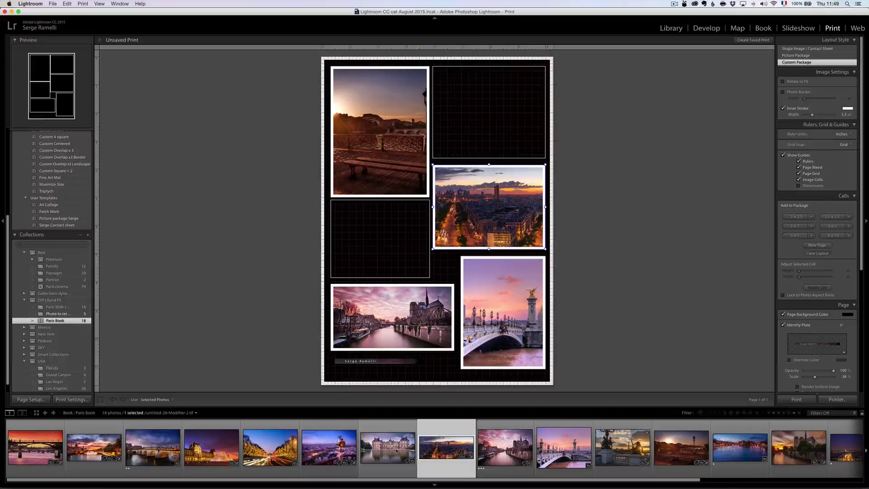
{"action": "left_click_drag", "start_coordinate": [388, 446], "coordinate": [385, 231]}
{"action": "left_click", "coordinate": [329, 448]}
{"action": "left_click_drag", "start_coordinate": [329, 447], "coordinate": [501, 107]}
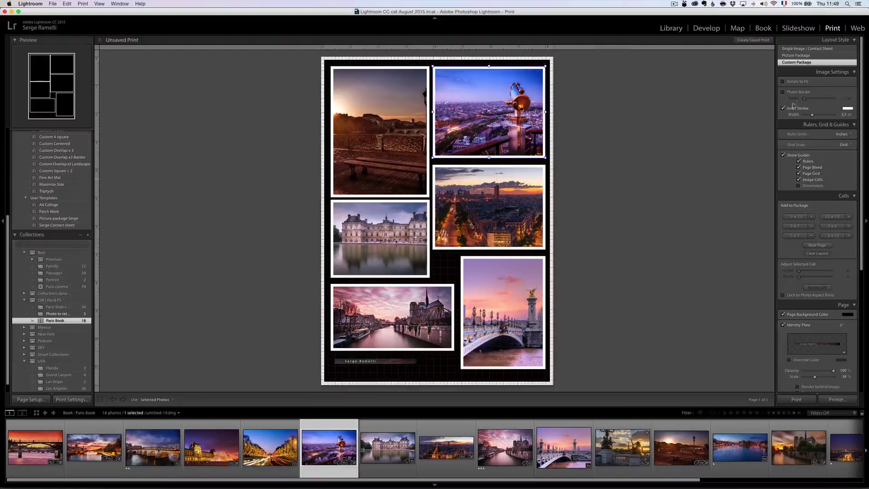
Open the Web module, preview the Paris Book photos as a Grid Gallery, and set the layout style to Square Gallery.
{"action": "left_click", "coordinate": [856, 28]}
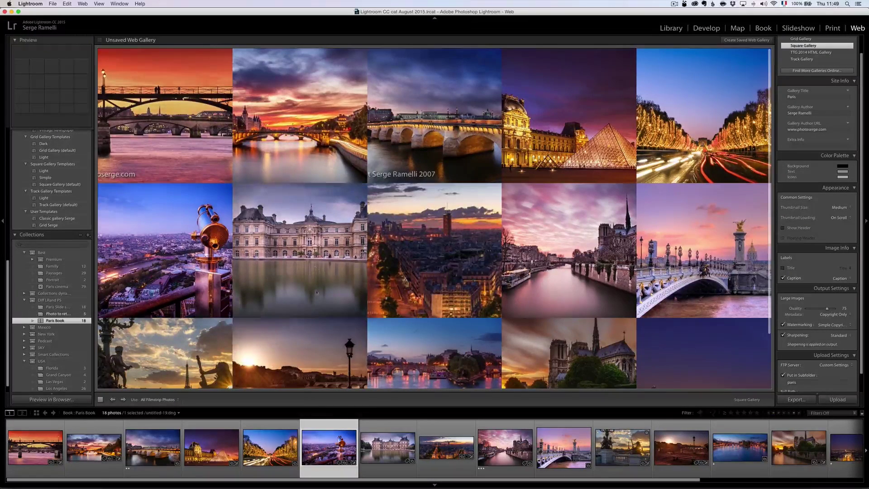
{"action": "left_click", "coordinate": [36, 448]}
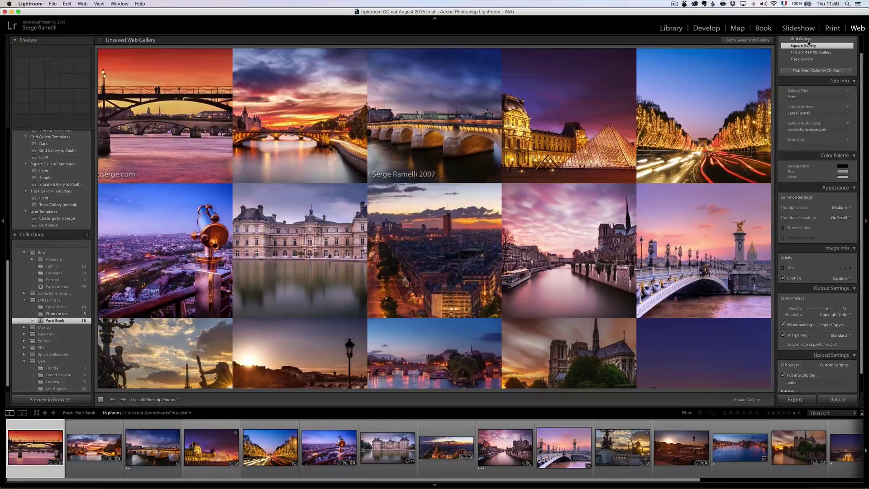
{"action": "scroll", "coordinate": [819, 58], "scroll_direction": "up", "scroll_amount": 3}
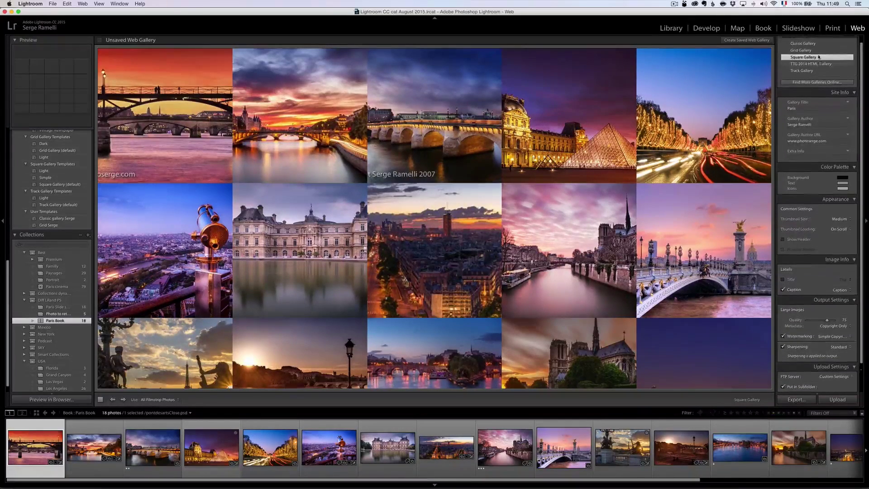
{"action": "left_click", "coordinate": [815, 57]}
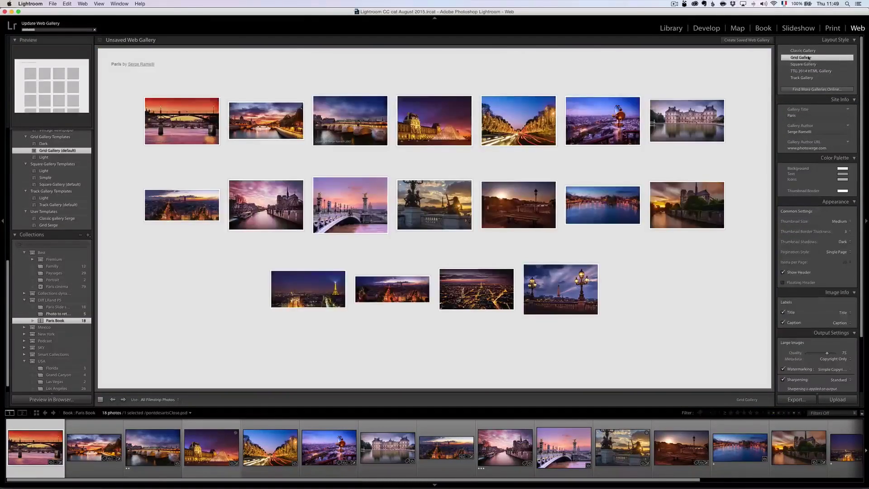
{"action": "left_click", "coordinate": [809, 64]}
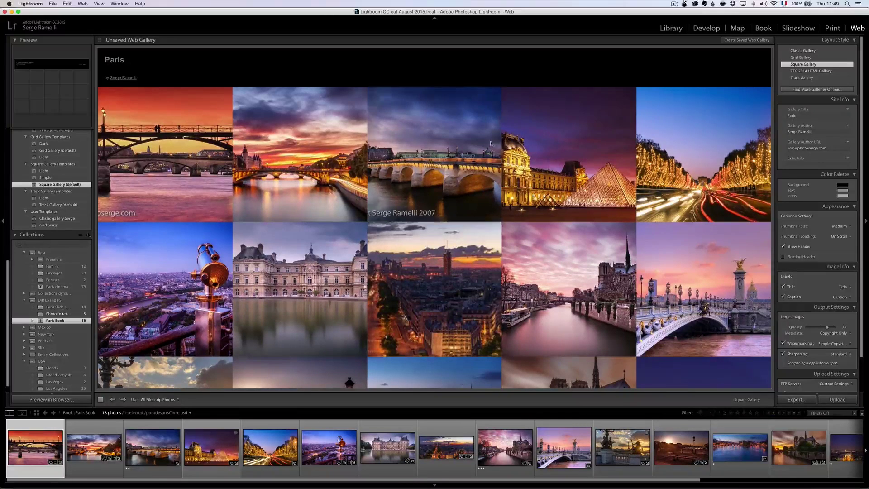
{"action": "scroll", "coordinate": [841, 299], "scroll_direction": "down", "scroll_amount": 3}
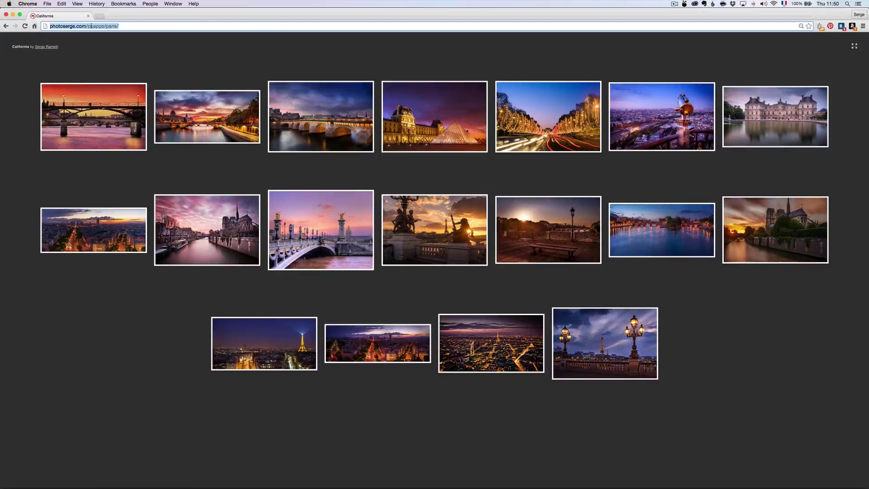
In Chrome, highlight the psapps folder in the published Paris gallery's address, followed by the entire web address.
{"action": "left_click_drag", "start_coordinate": [88, 26], "coordinate": [106, 27]}
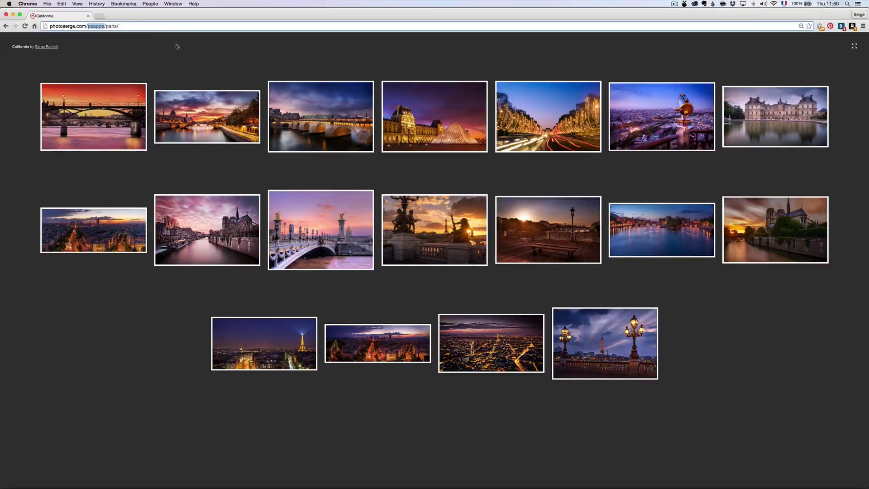
{"action": "left_click", "coordinate": [133, 26]}
{"action": "key", "text": "super+a"}
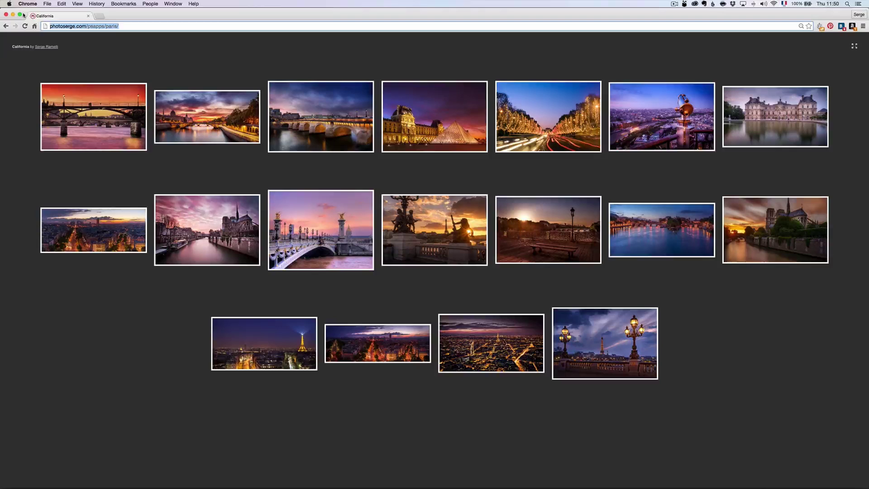
Enlarge the statue sunset photo in the online Paris gallery, browse two photos forward and back, and close the enlarged view.
{"action": "left_click", "coordinate": [418, 252]}
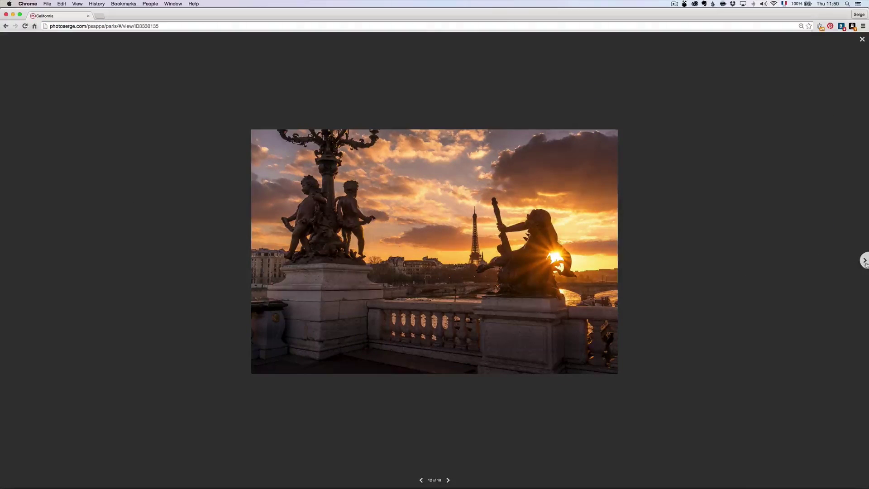
{"action": "left_click", "coordinate": [866, 261]}
{"action": "left_click", "coordinate": [865, 261]}
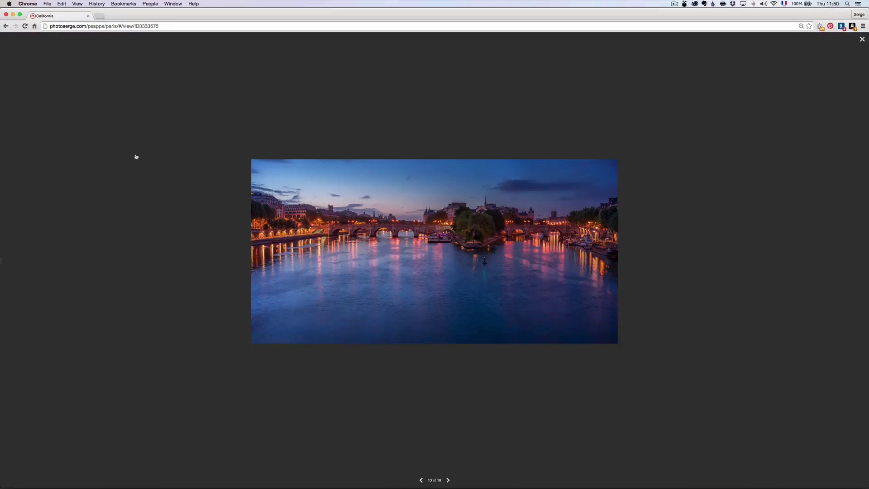
{"action": "left_click", "coordinate": [4, 260]}
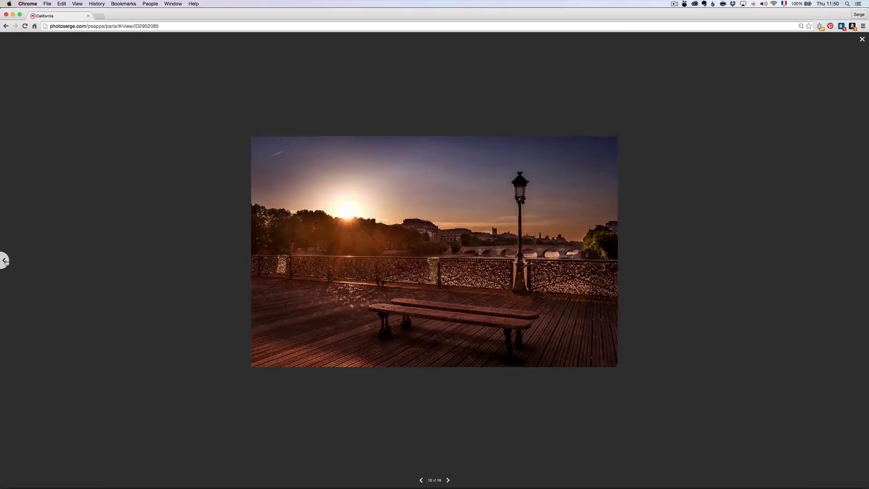
{"action": "left_click", "coordinate": [4, 261]}
{"action": "left_click", "coordinate": [5, 26]}
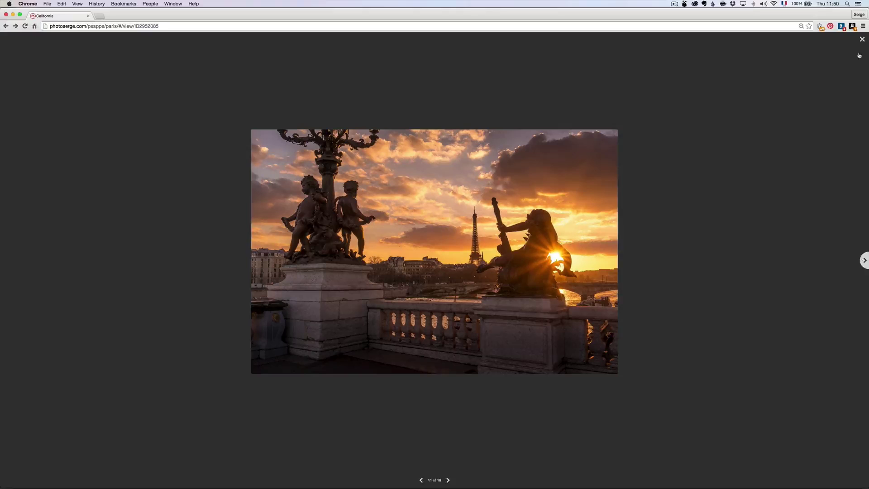
{"action": "left_click", "coordinate": [862, 40]}
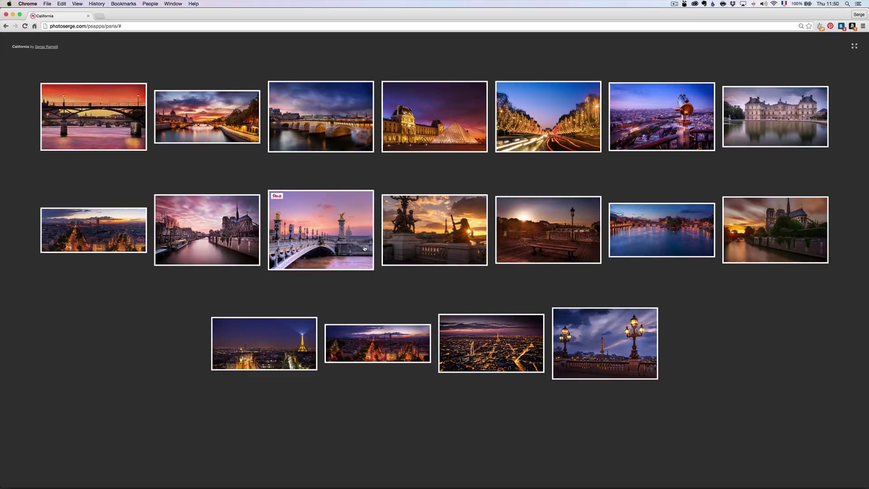
Return to Lightroom, open the Library module and select the pink Notre-Dame river photo.
{"action": "key", "text": "super+Tab"}
{"action": "key", "text": "super+Tab"}
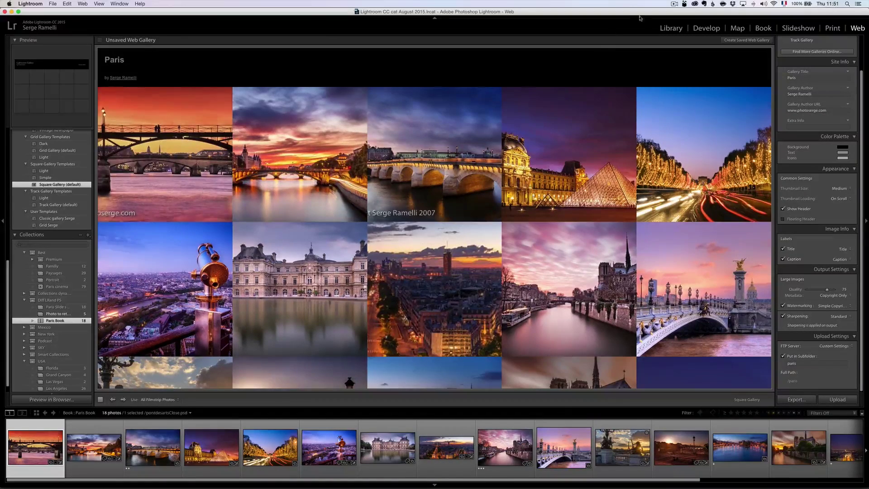
{"action": "left_click", "coordinate": [680, 30]}
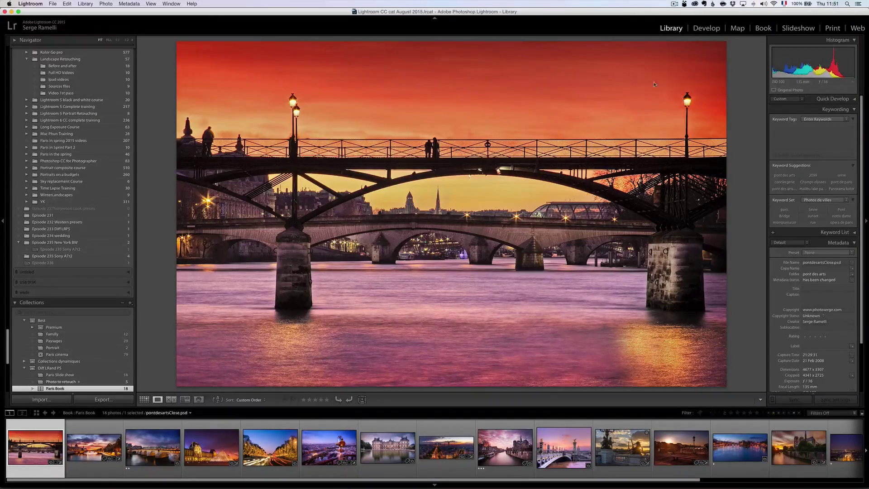
{"action": "left_click", "coordinate": [504, 445]}
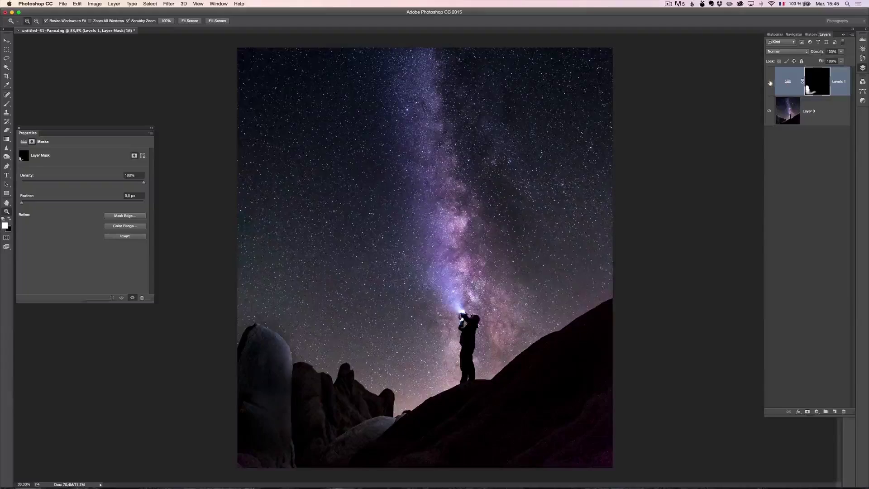
Toggle the visibility of the Levels 1 layer on the Milky Way photo in Photoshop.
{"action": "left_click", "coordinate": [770, 82]}
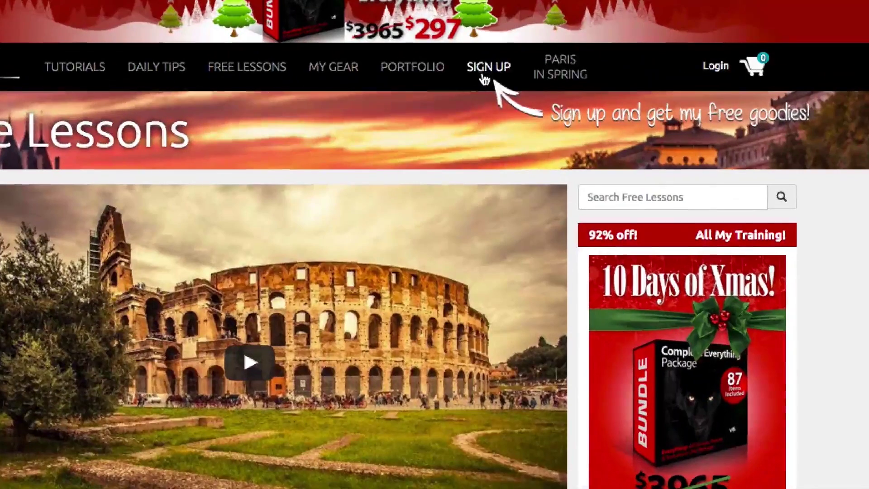
View and dismiss the PhotoSerge site's sign-up form, and open the cool urban desaturated look presets lesson from Free Lessons.
{"action": "left_click", "coordinate": [484, 68]}
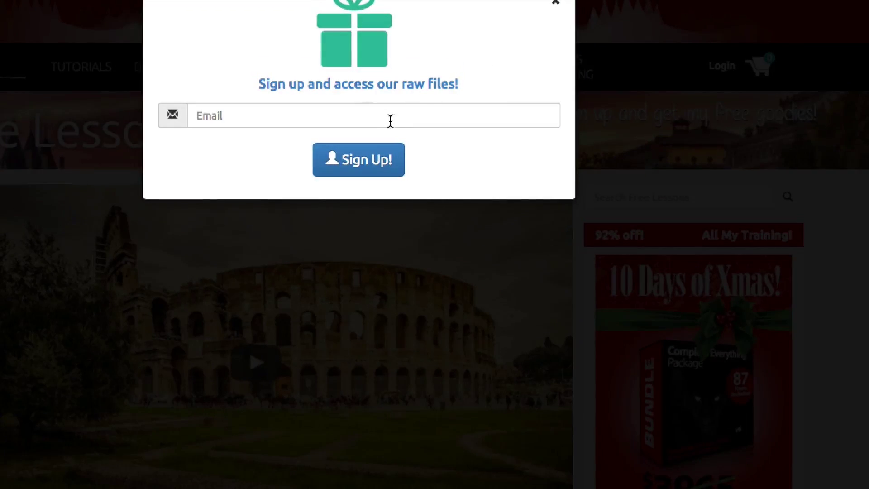
{"action": "key", "text": "Escape"}
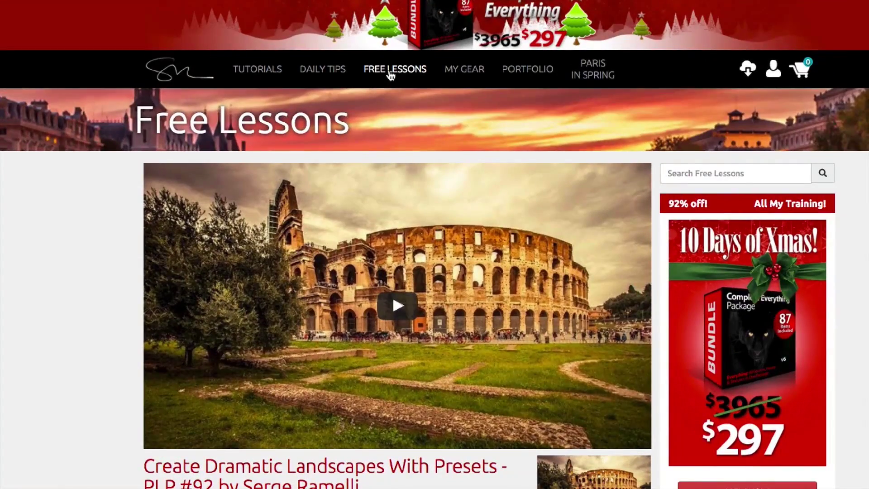
{"action": "left_click", "coordinate": [388, 73]}
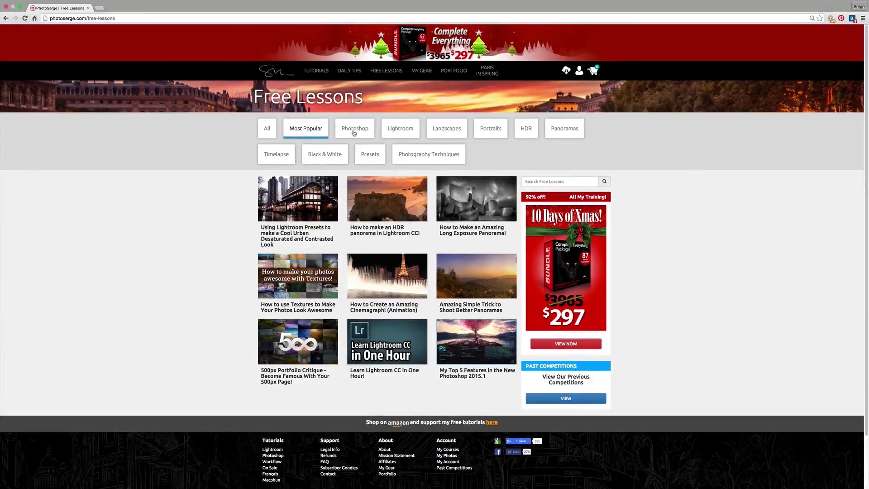
{"action": "left_click", "coordinate": [303, 202]}
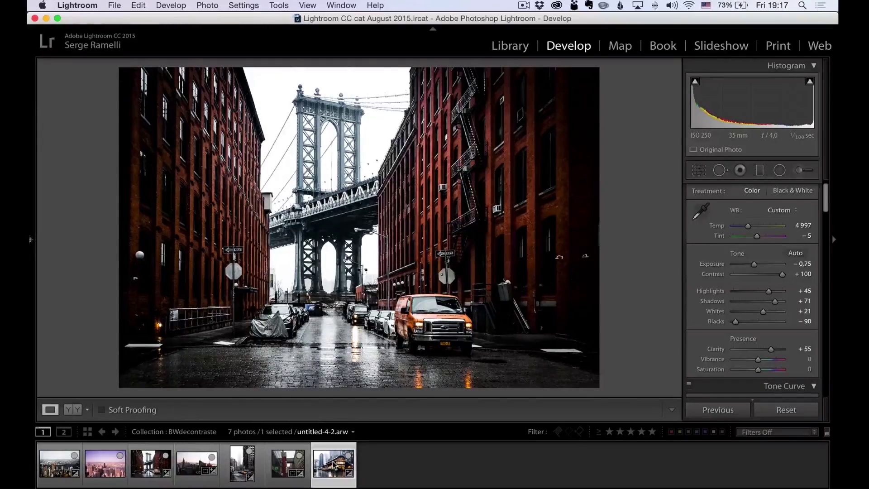
Display the rainy photo of the station building marked 72 in Lightroom's Develop module.
{"action": "left_click", "coordinate": [327, 465]}
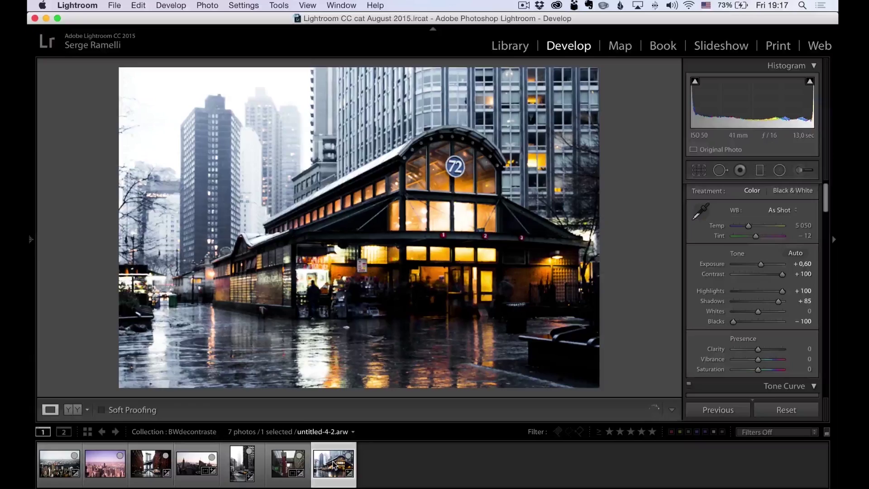